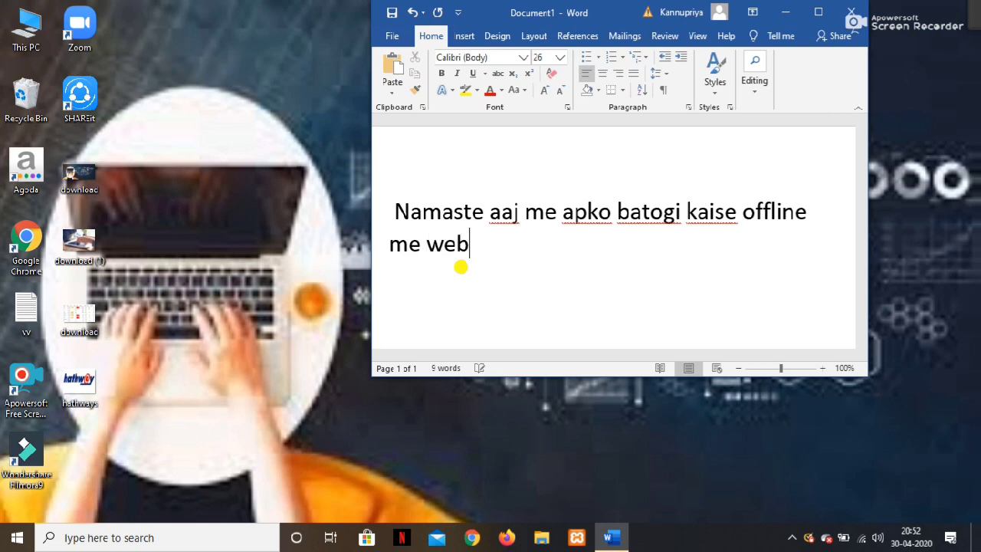
Type the first part of the Hinglish intro about making a website, correcting typos along the way.
text(chaliye del)
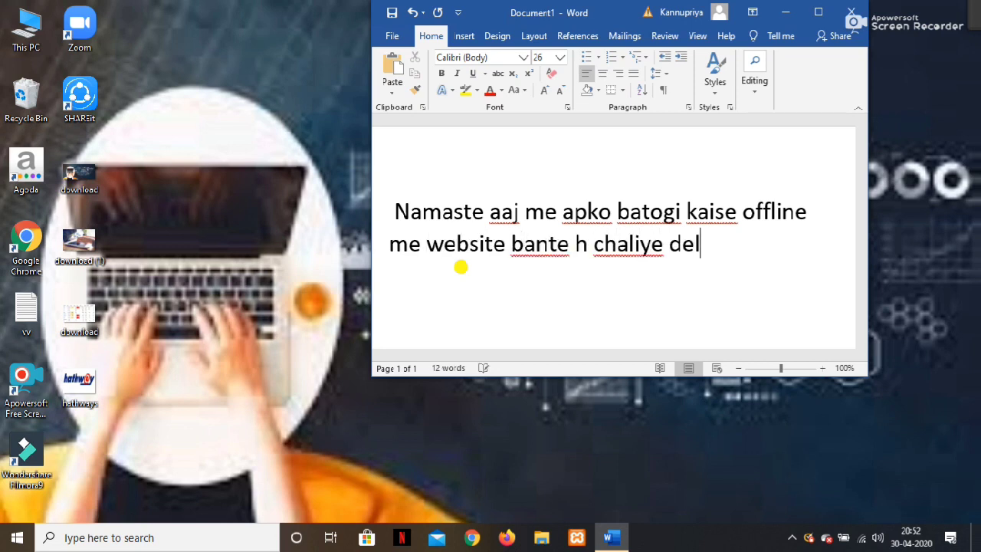
key(BackSpace)
text(kh)
text(te)
key(Return)
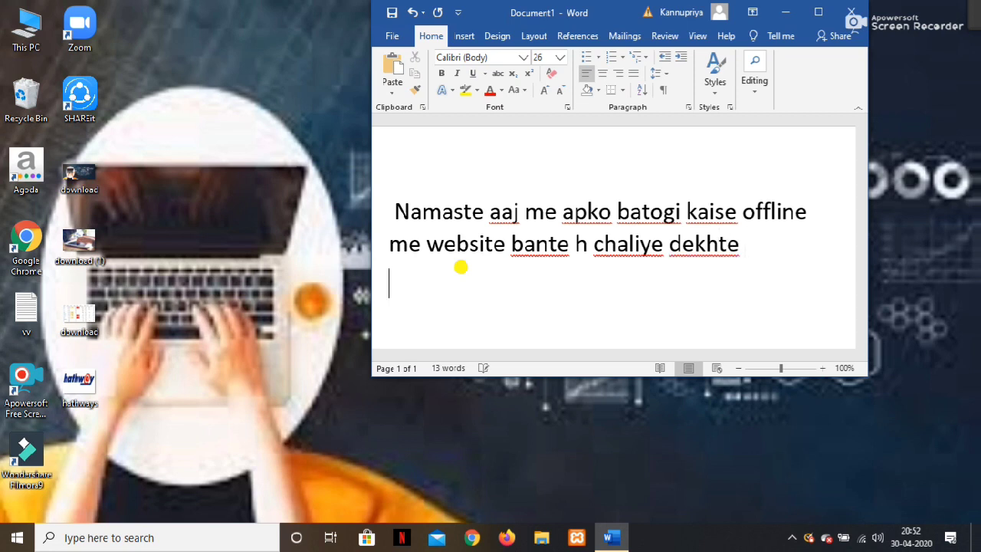
text(frist hu,)
key(BackSpace)
text(m a)
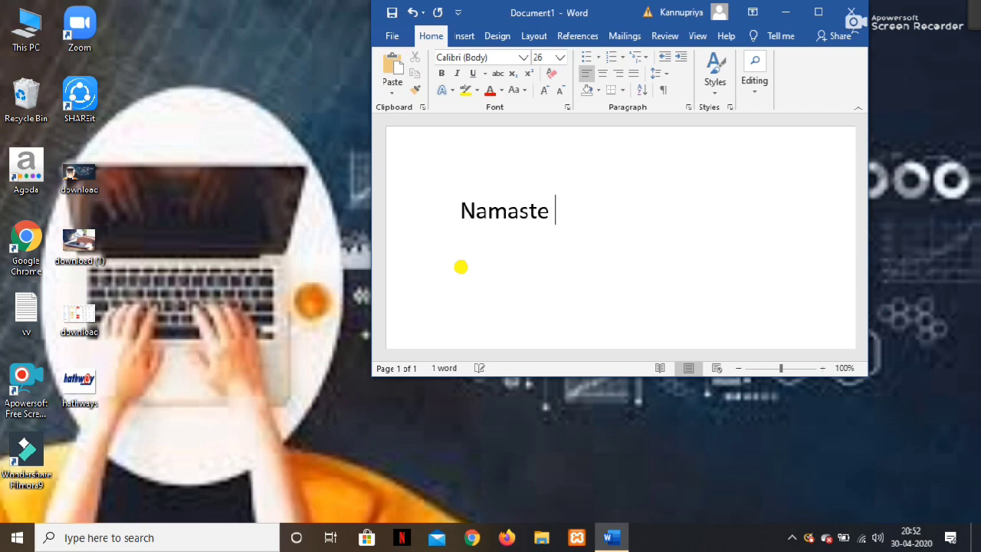
text(aaj p)
key(Num_Lock)
key(BackSpace)
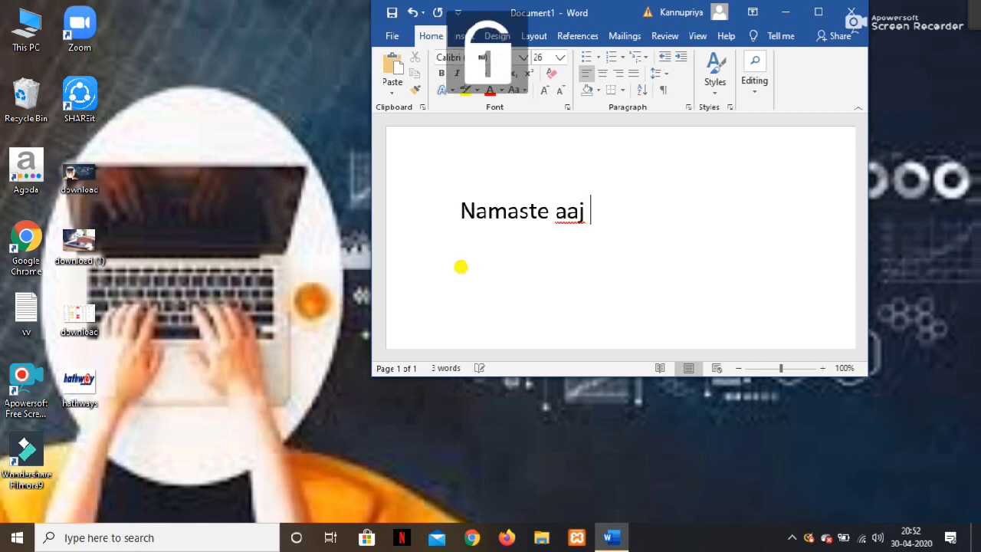
Finish the intro 'me apko batogi kaise offline me website bante h chaliye dekhte' and start 'frist hu' below.
text(me apn)
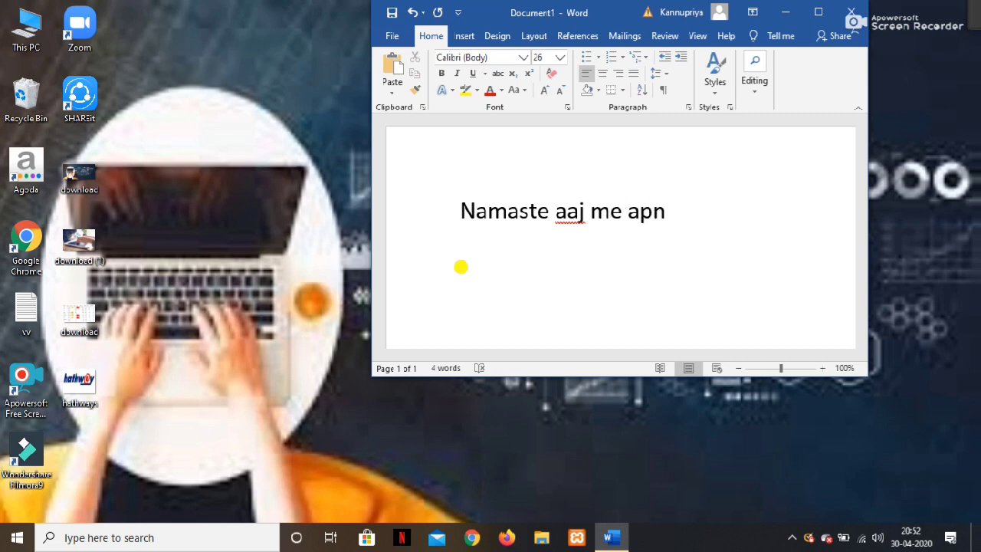
key(BackSpace)
text(ko batogi )
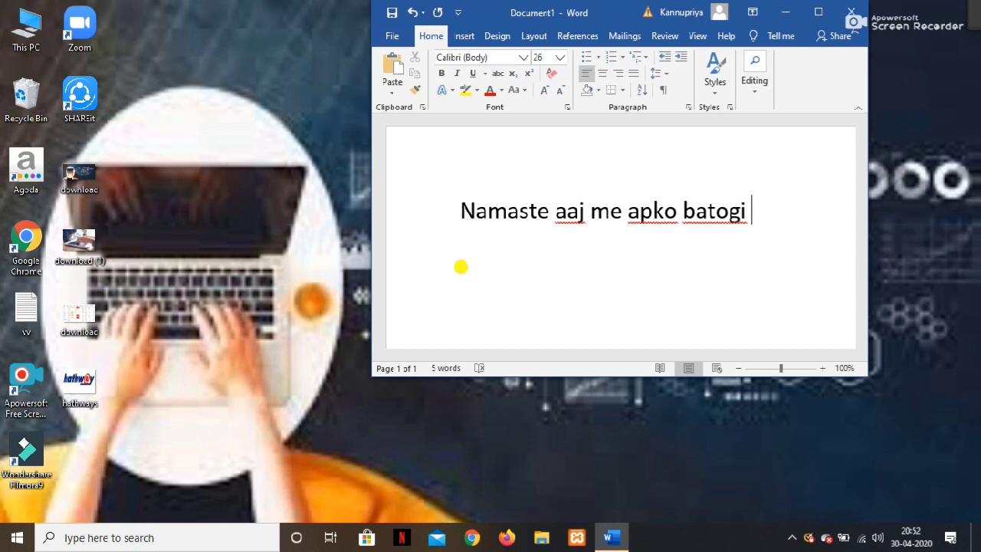
text(kaise )
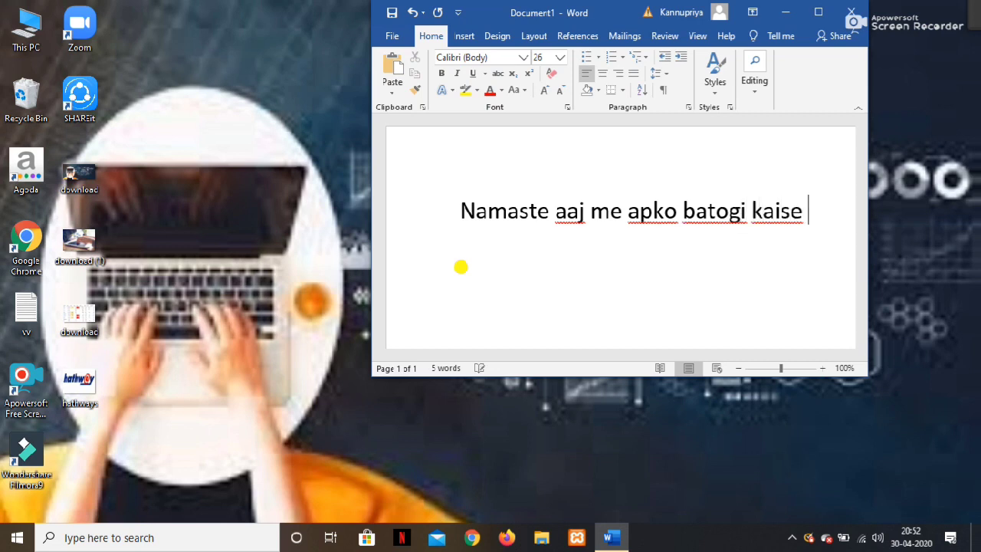
text(offline)
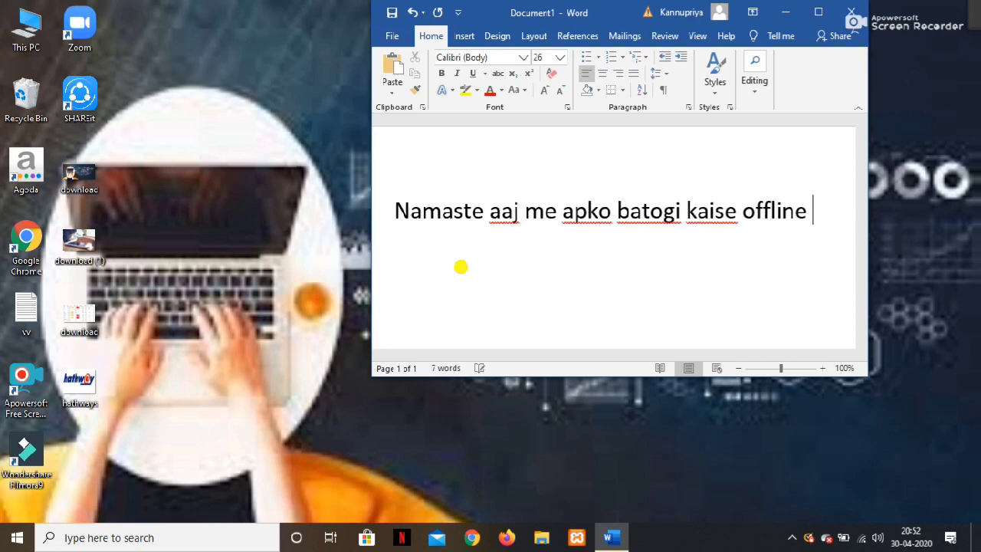
text( me web)
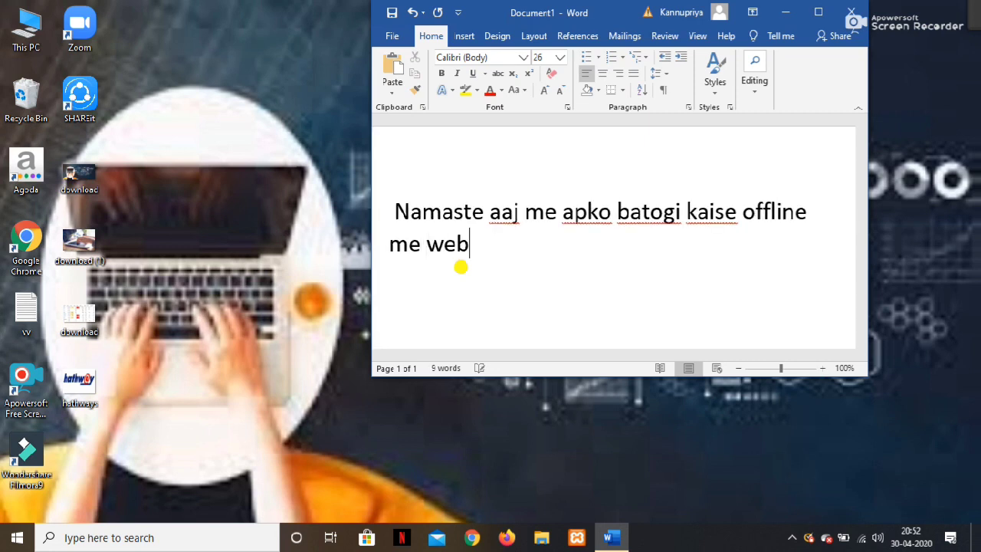
text(site ban)
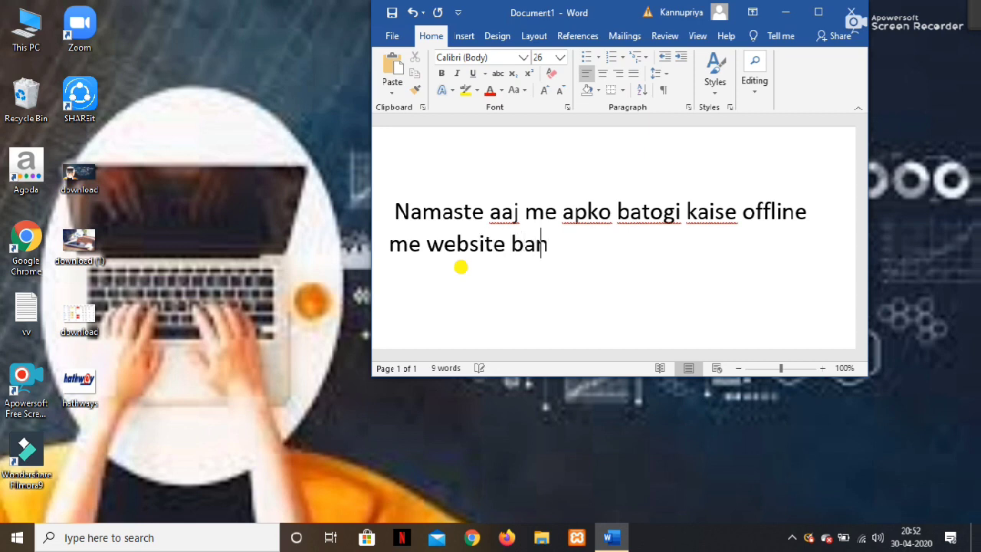
text(te h chaliye dekh)
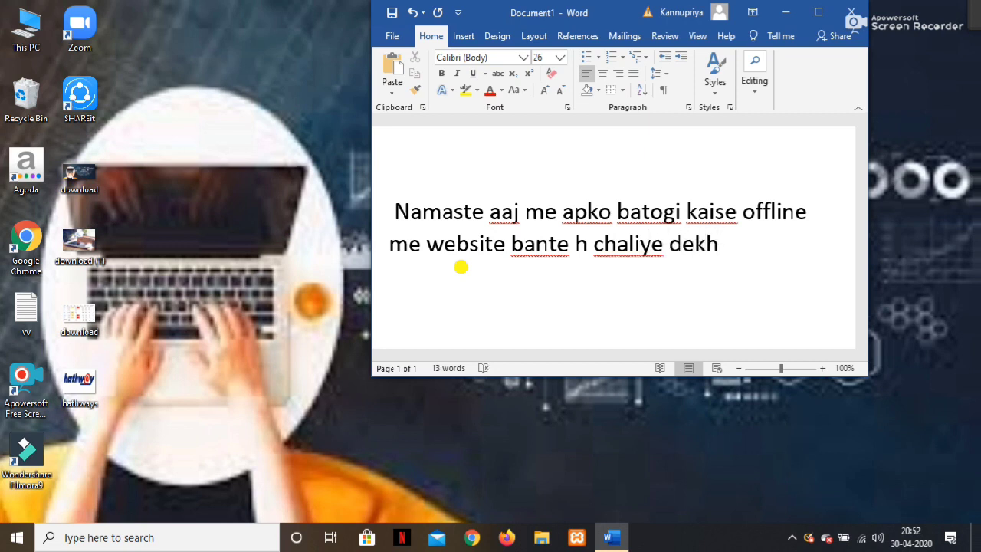
text(te)
key(Return)
text(fri)
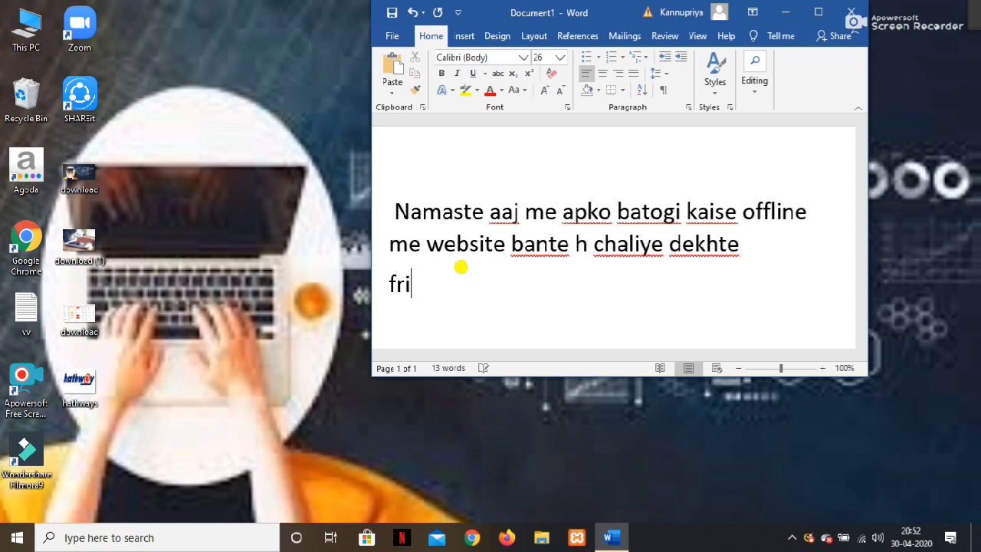
text(st hu,)
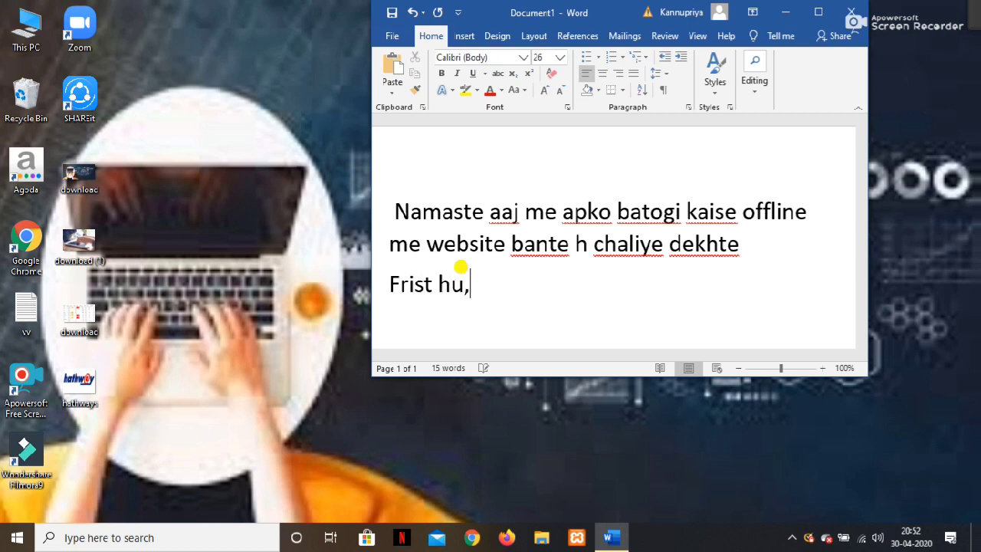
text(m a)
Complete the step line for opening xammp, ending with 'open karege'.
key(BackSpace)
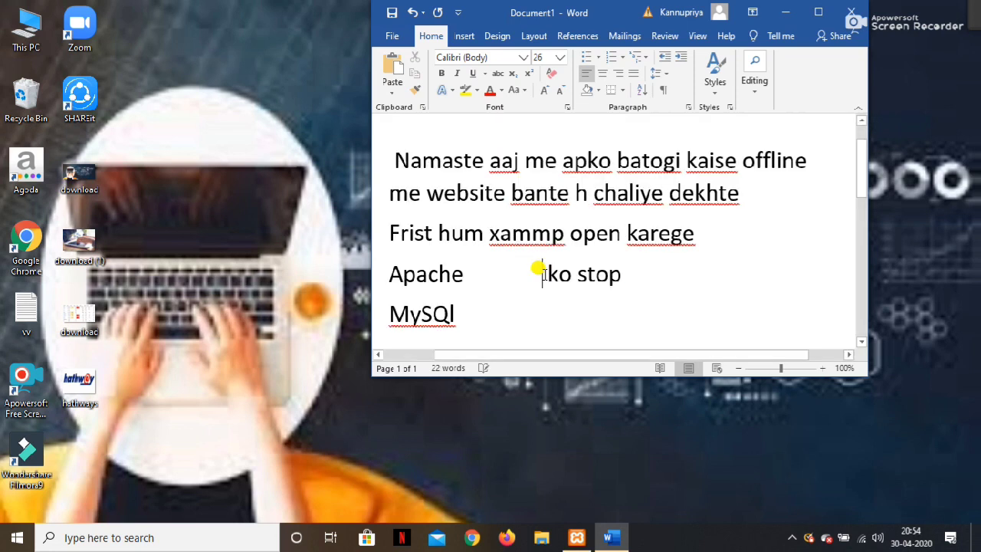
key(BackSpace)
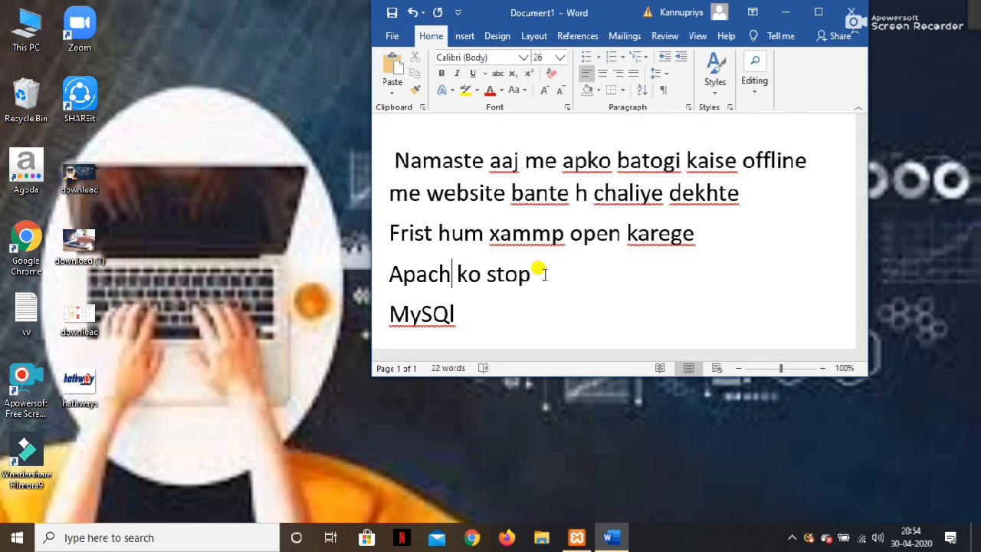
text(en)
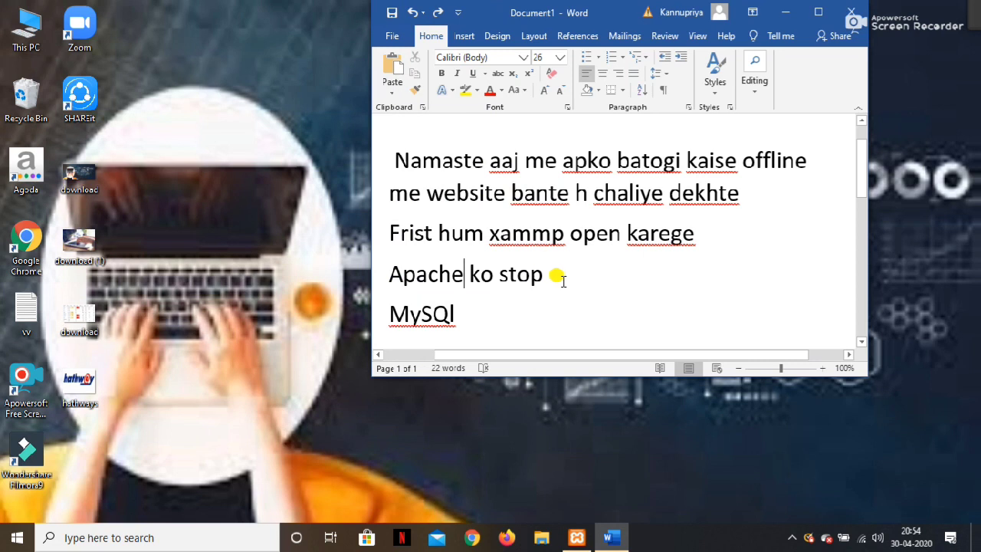
text( kare)
key(BackSpace)
text(rege)
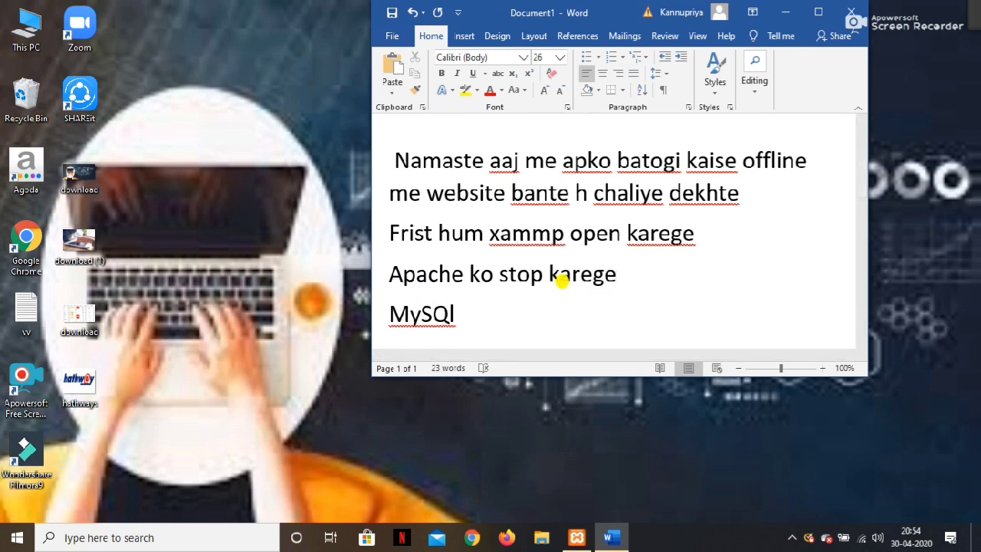
Append 'ko stop karege' after the MySQl line and bring up the XAMPP Control Panel.
click(541, 316)
text(ko stop karege)
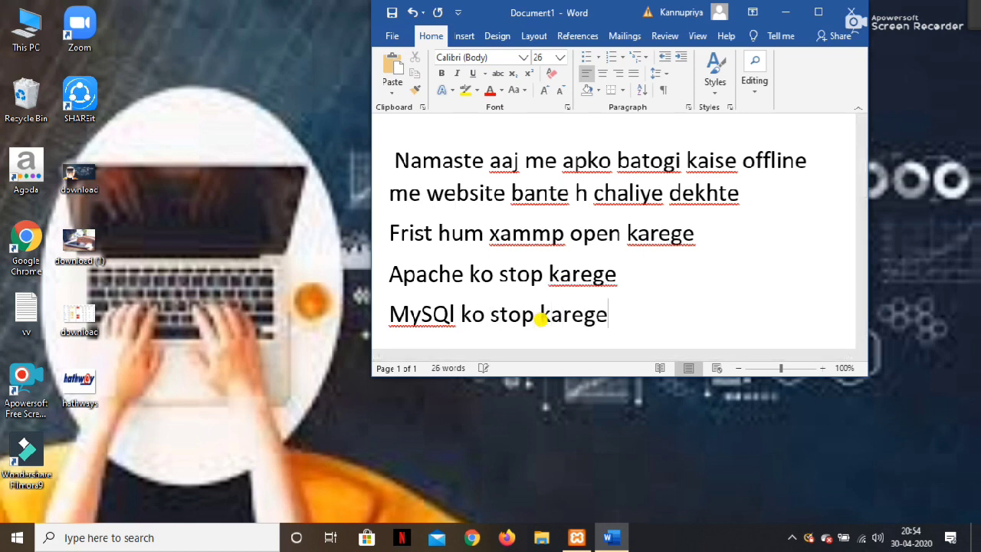
click(577, 538)
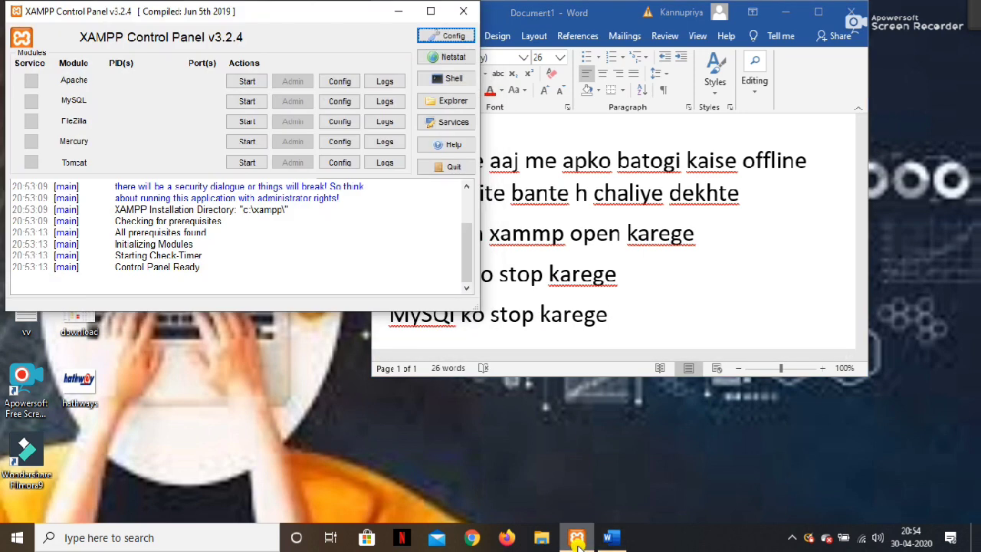
Start the Apache and MySQL modules in the XAMPP Control Panel.
click(247, 81)
click(247, 101)
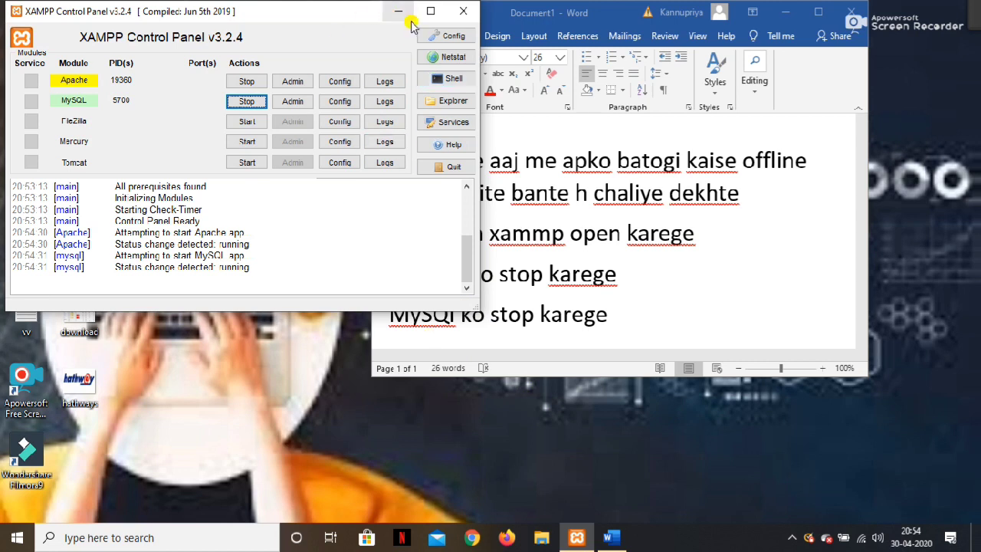
Add the lines 'uske baad hum usko close kr dege' and 'ab hum wordpress ki file me jayege'.
click(456, 17)
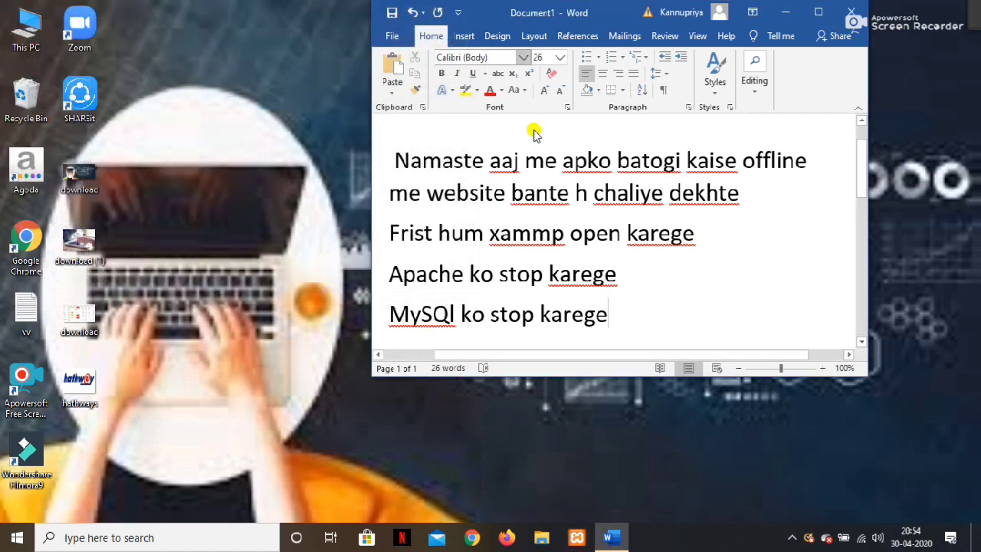
key(Return)
text(usk)
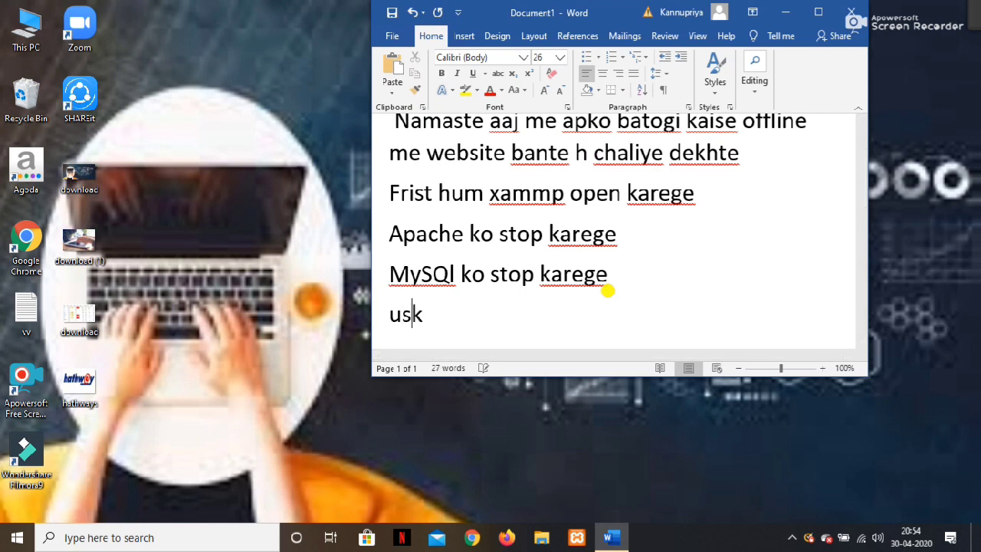
text(e baad h)
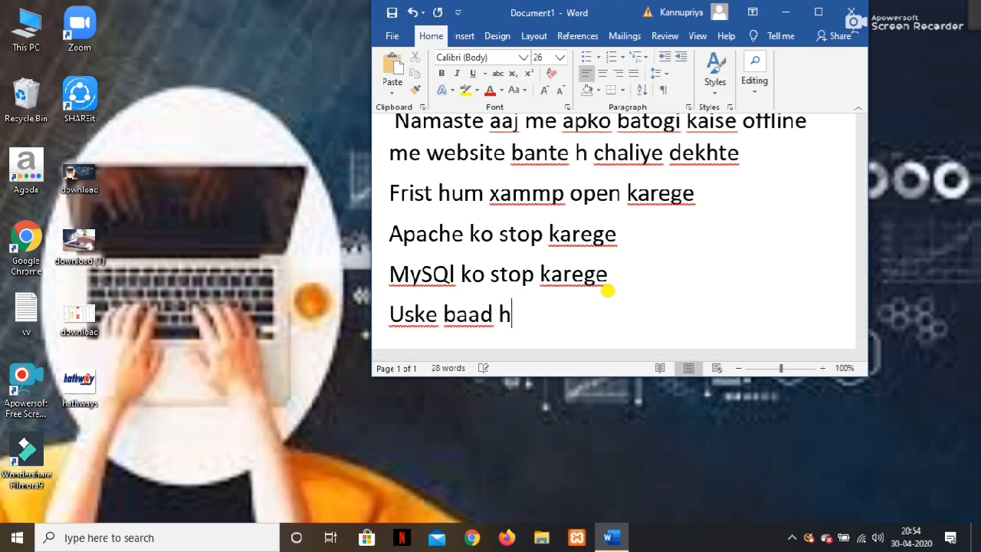
text(um us)
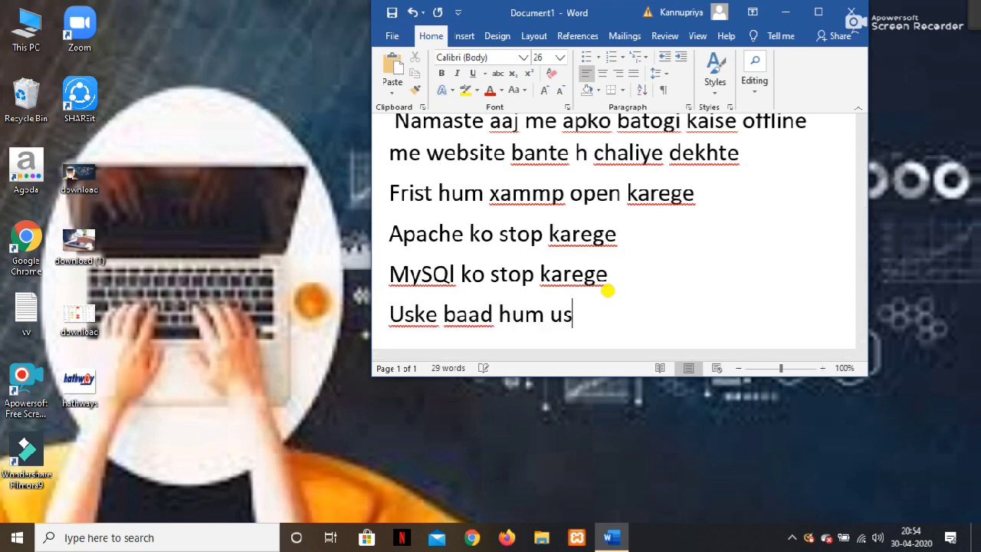
text(ko close)
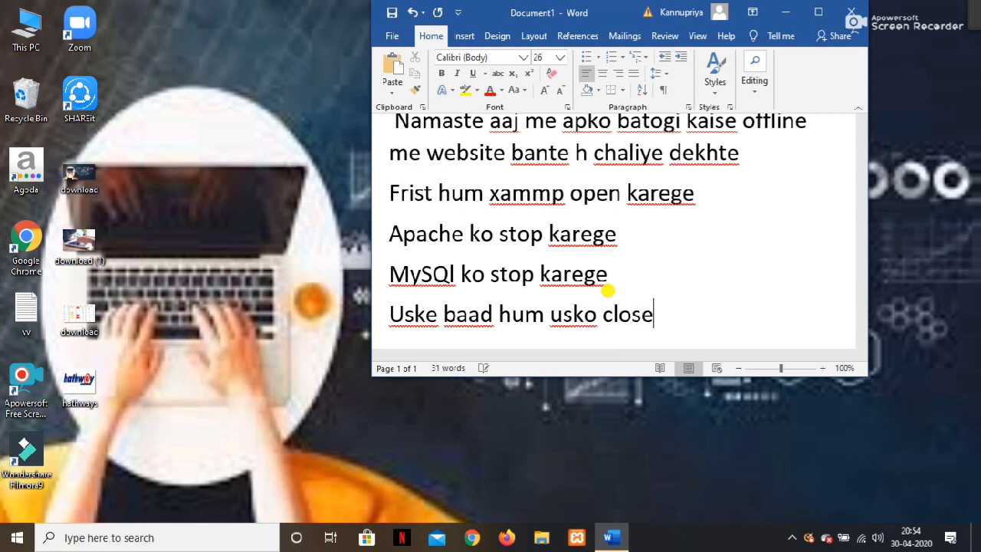
text( kr dege)
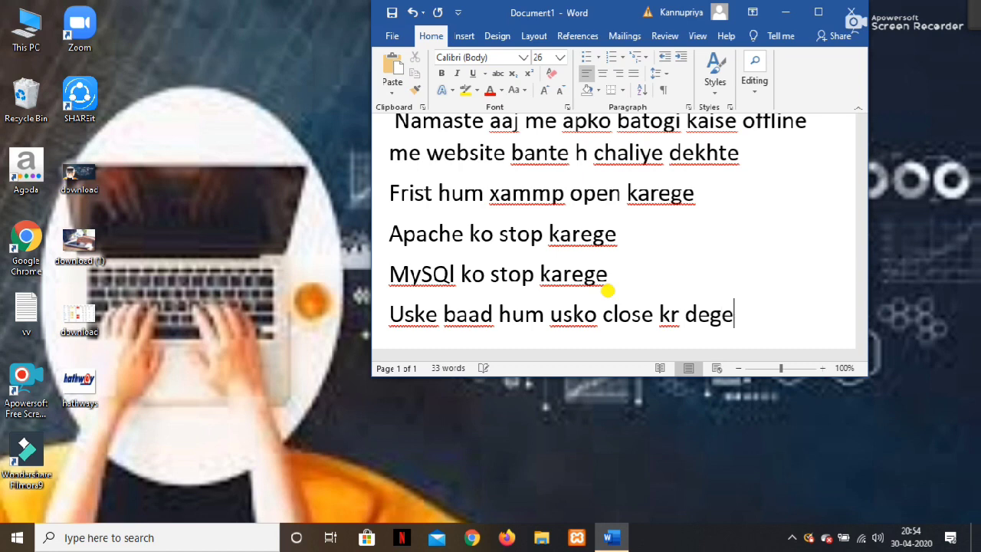
key(Return)
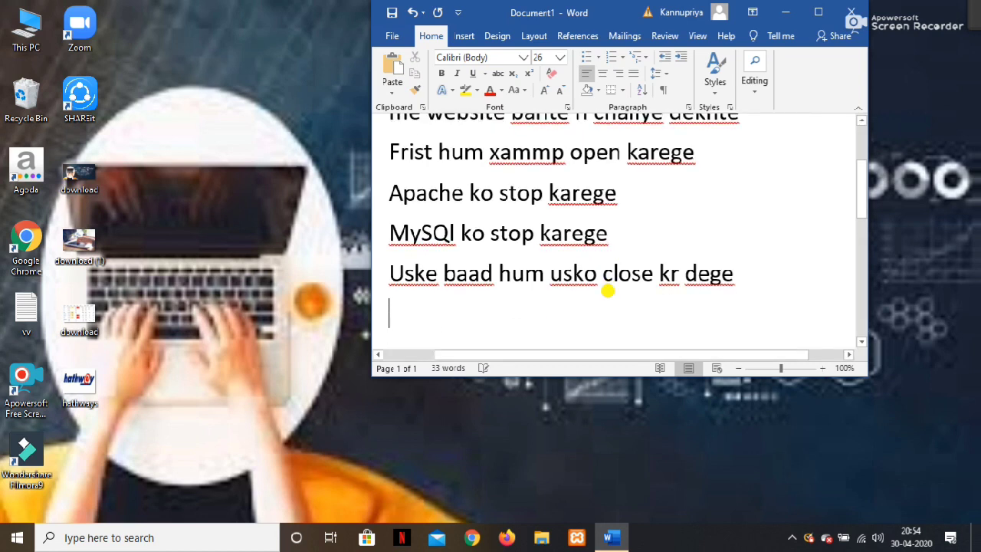
text(ab h)
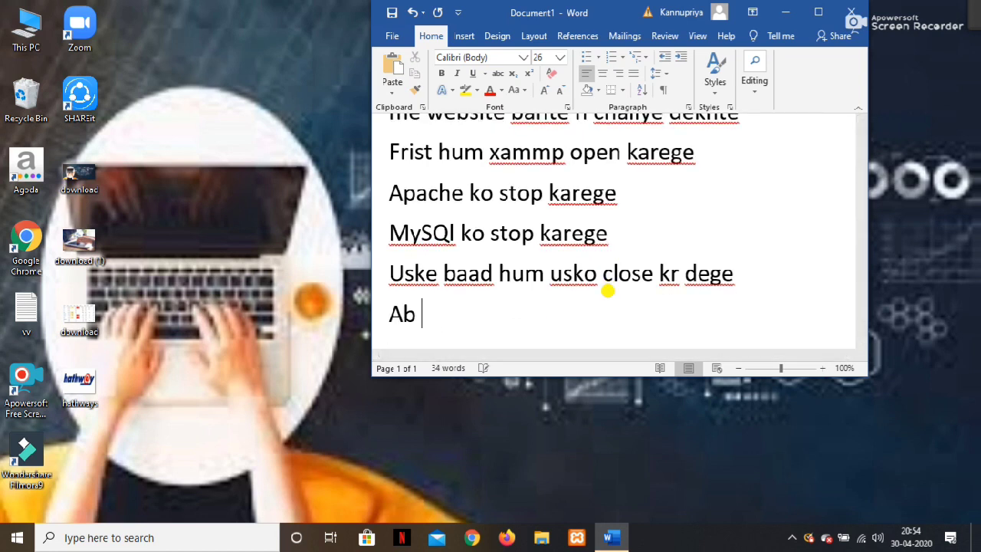
text(um w)
key(BackSpace)
text(WOrd)
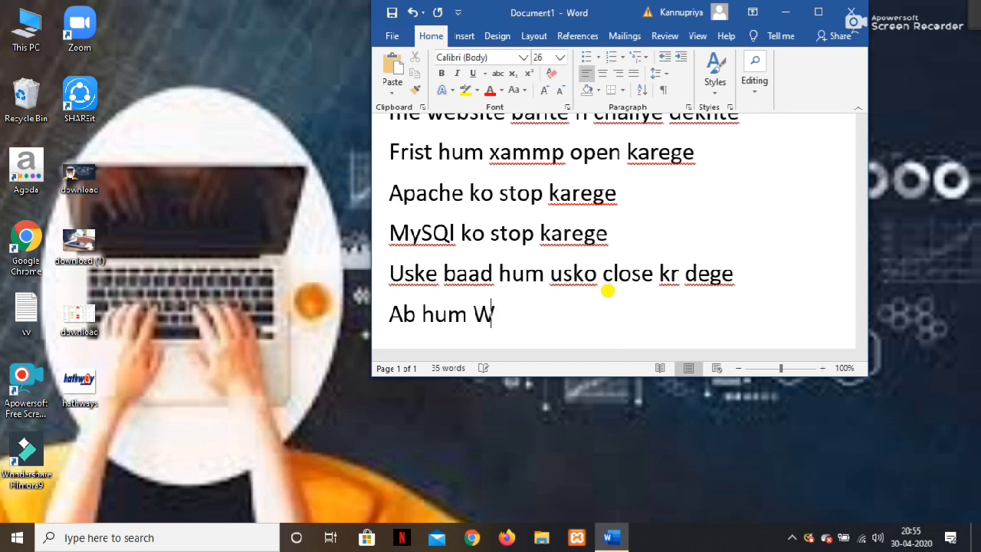
key(BackSpace)
key(BackSpace)
key(BackSpace)
text(ord press )
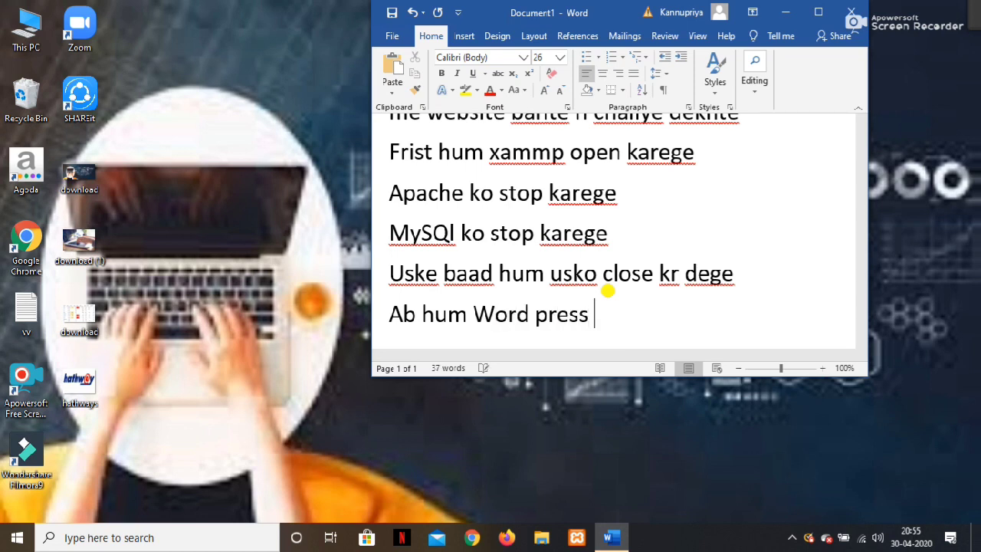
text(ki file me jayege)
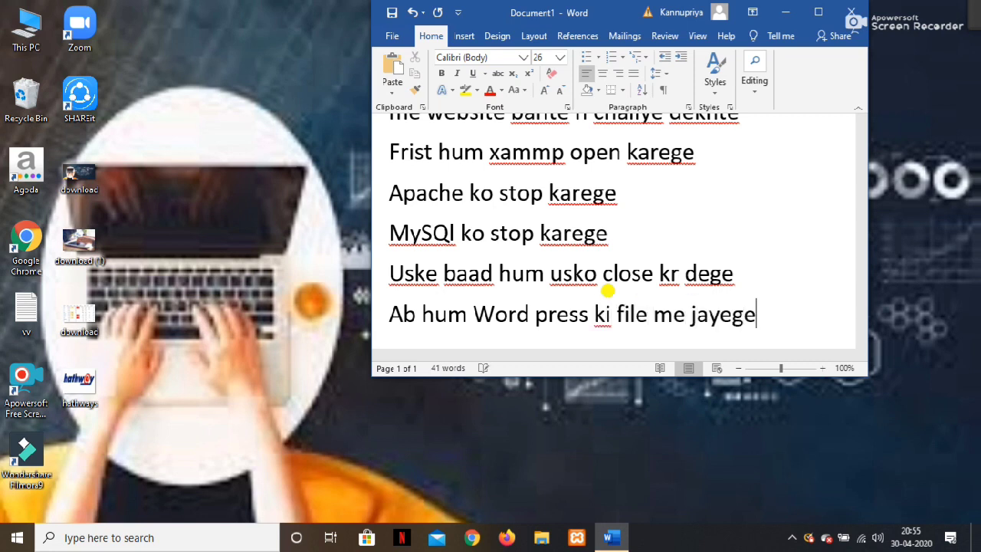
Add the lines 'Jo apko downlord me milegi' and 'uske baad hum wordpress ki file ko copy karege aur'.
key(Return)
text(Jo ap)
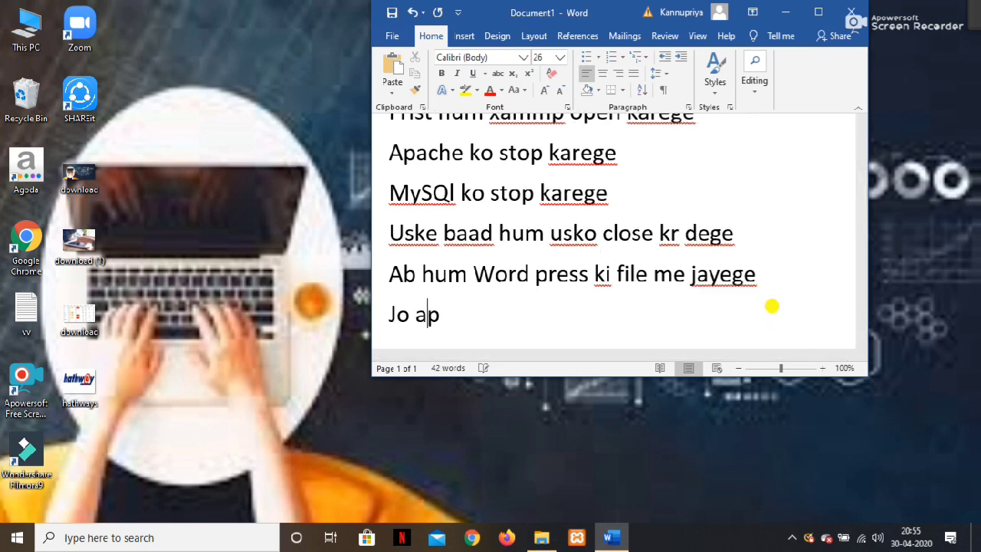
text(ko down;)
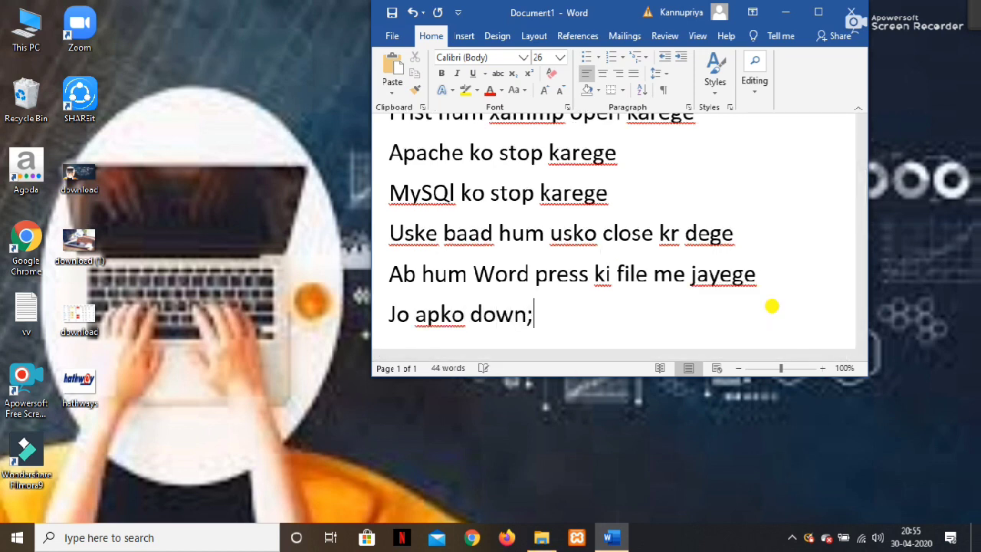
key(BackSpace)
text(lord me milegi)
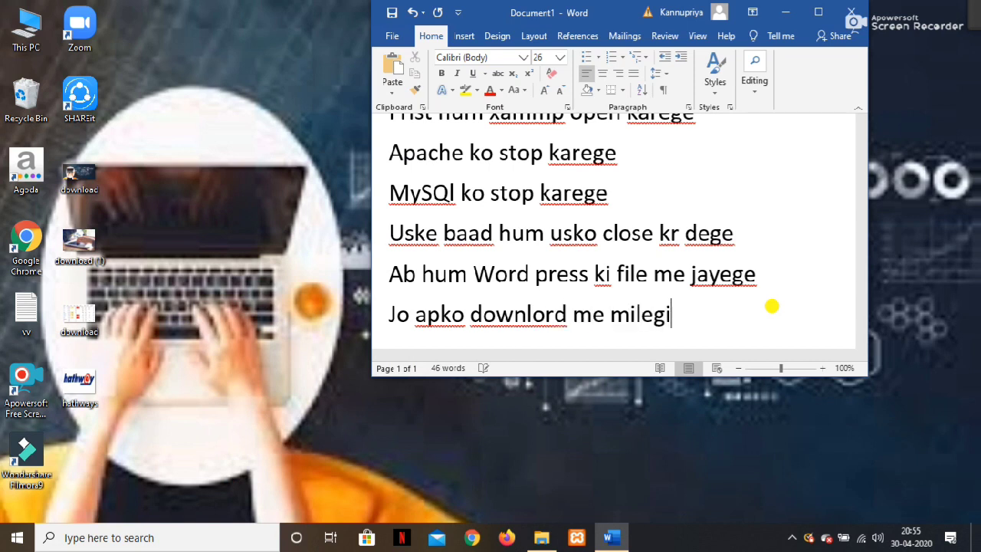
key(Return)
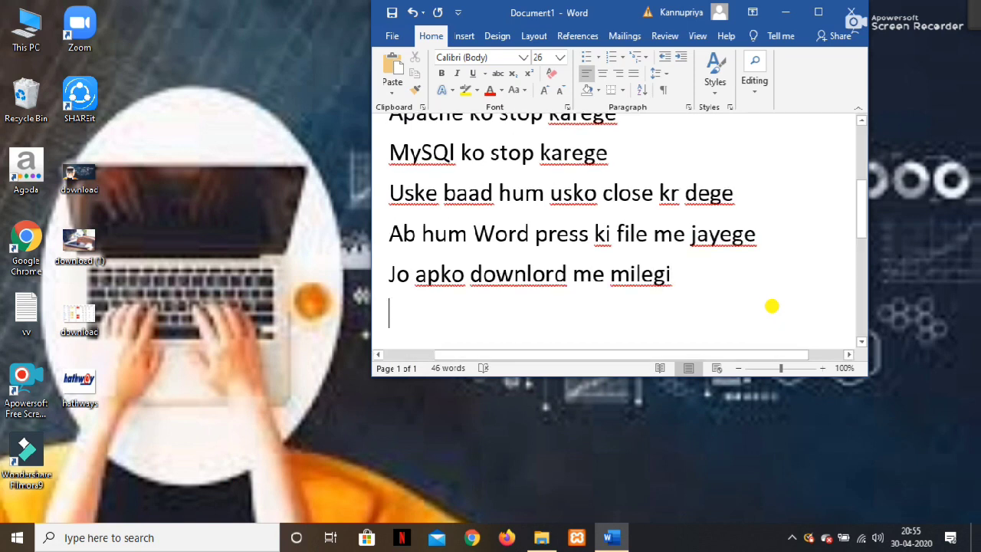
text(uske baad)
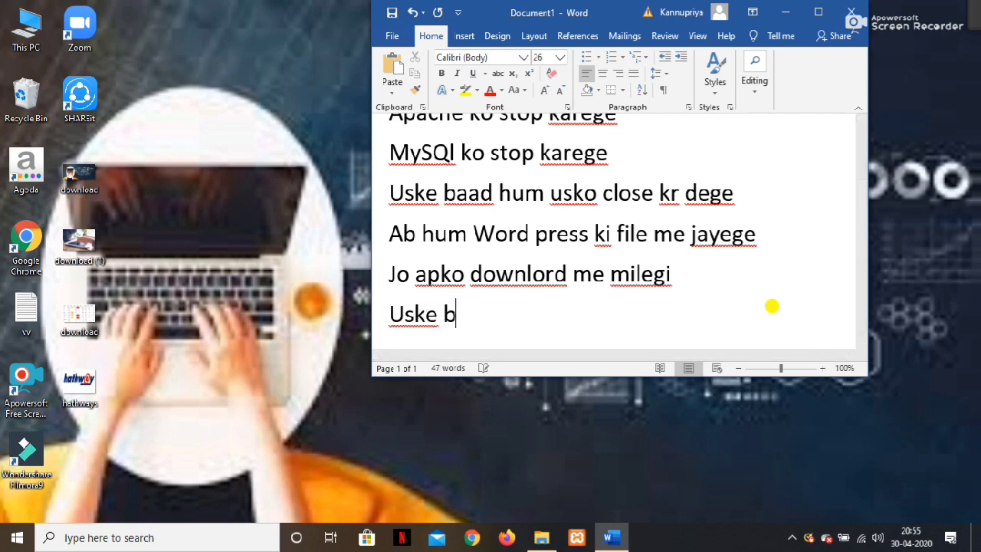
text( hum)
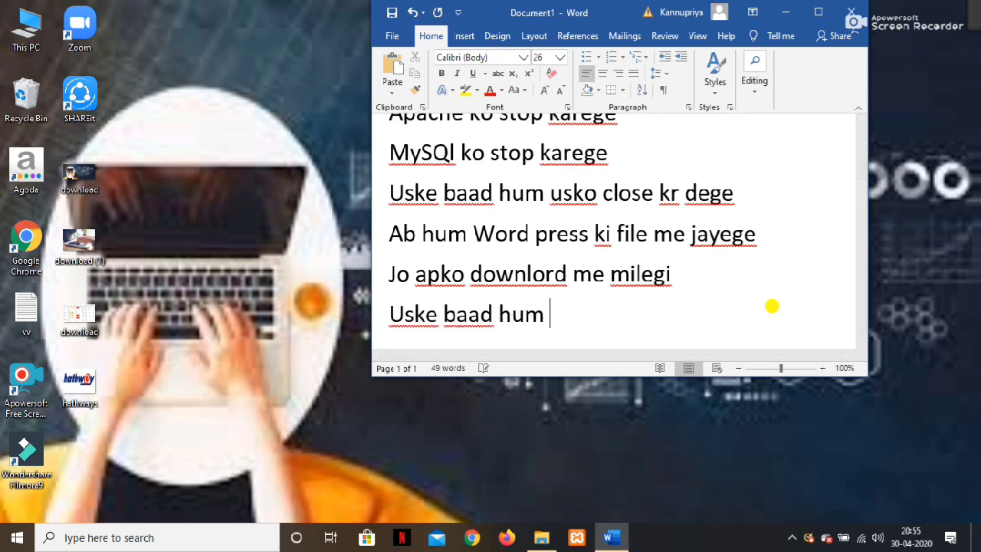
text( word)
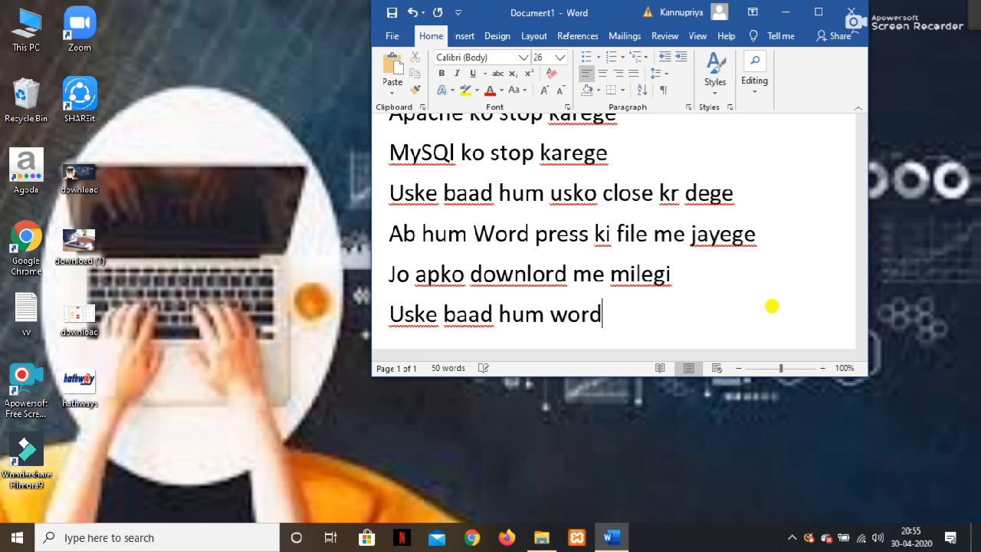
text(press kin)
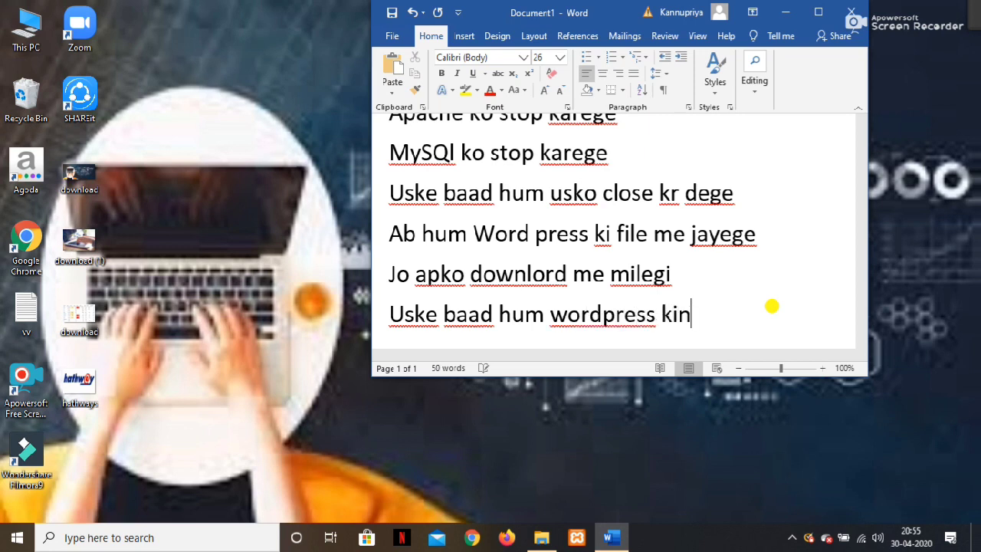
key(BackSpace)
text( file)
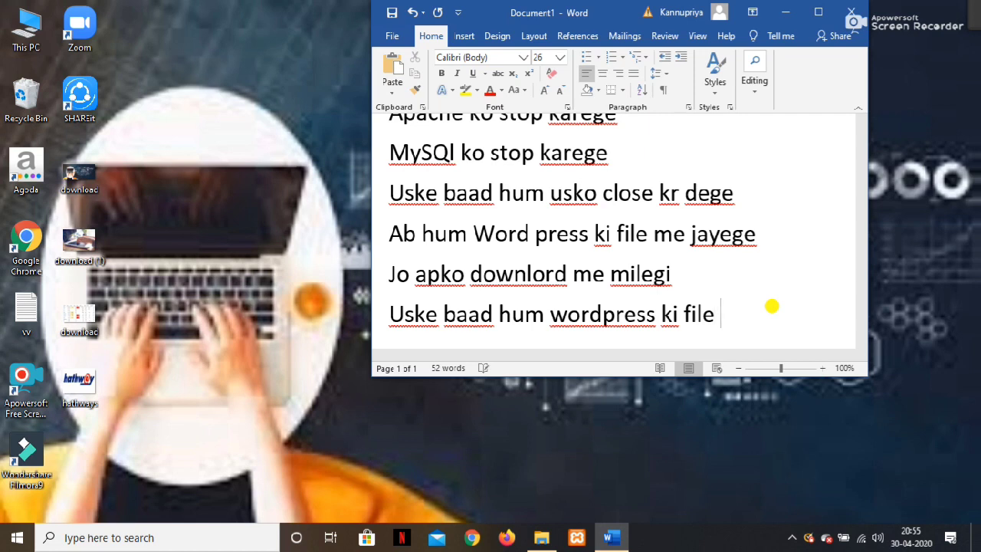
text(ko copy karege au)
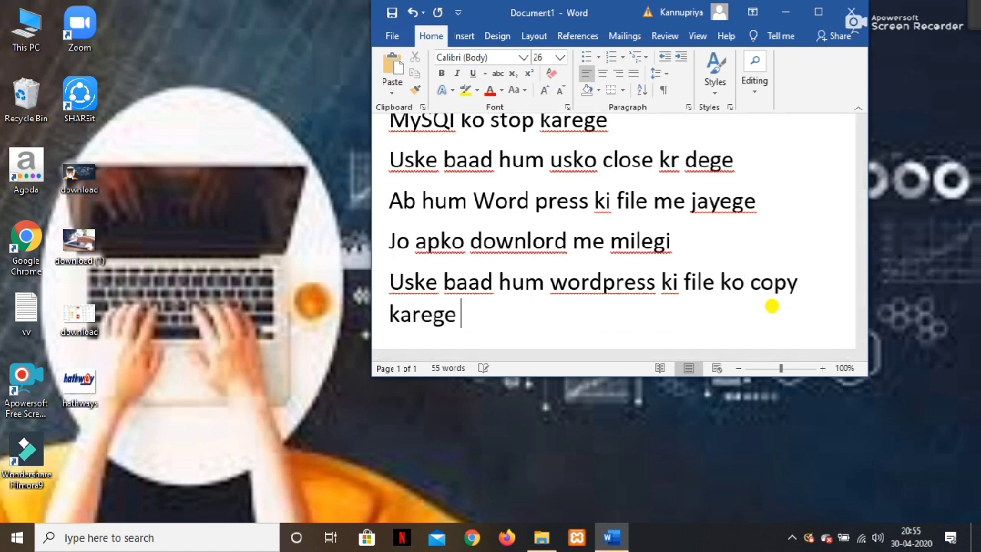
text(r)
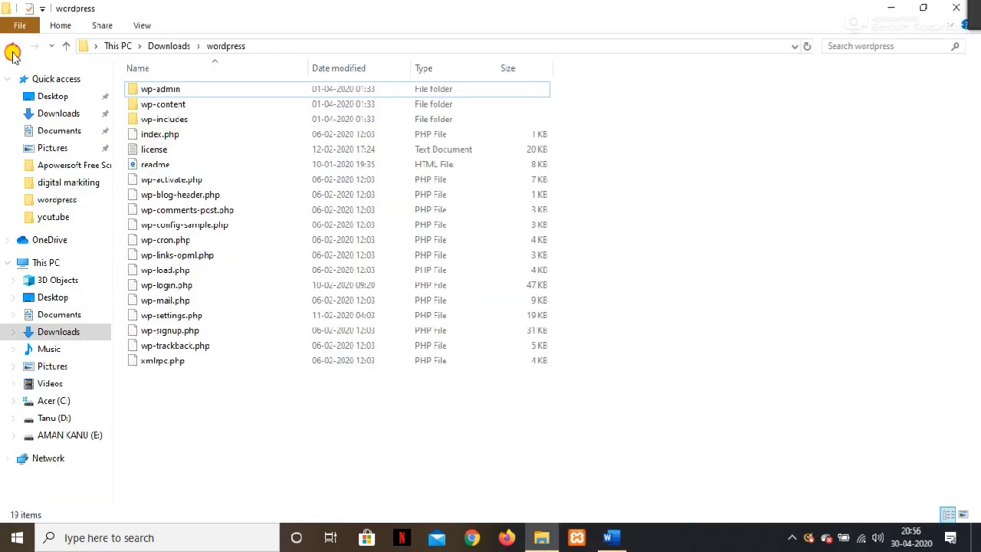
Open the wordpress folder in Downloads and copy all 19 of its items.
click(13, 46)
double_click(212, 434)
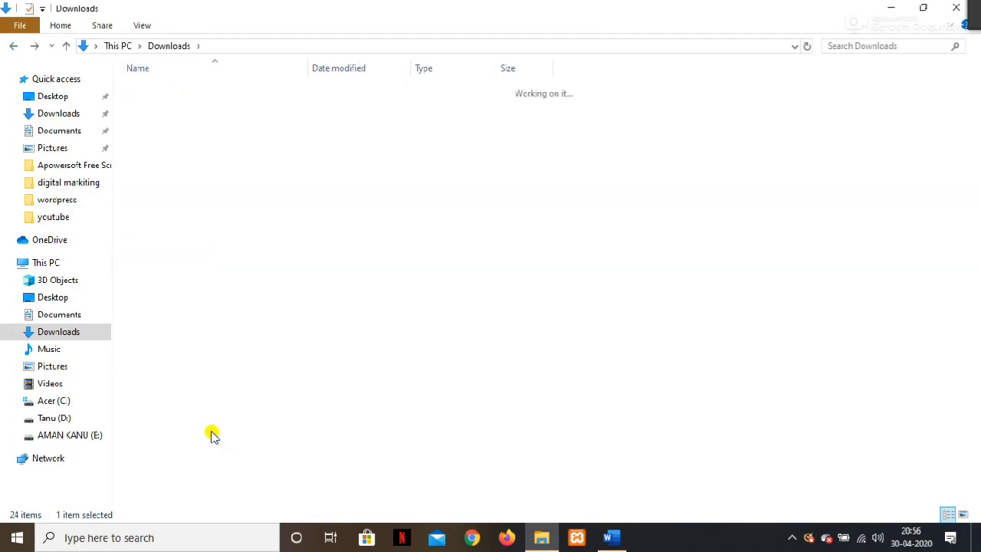
key(ctrl+a)
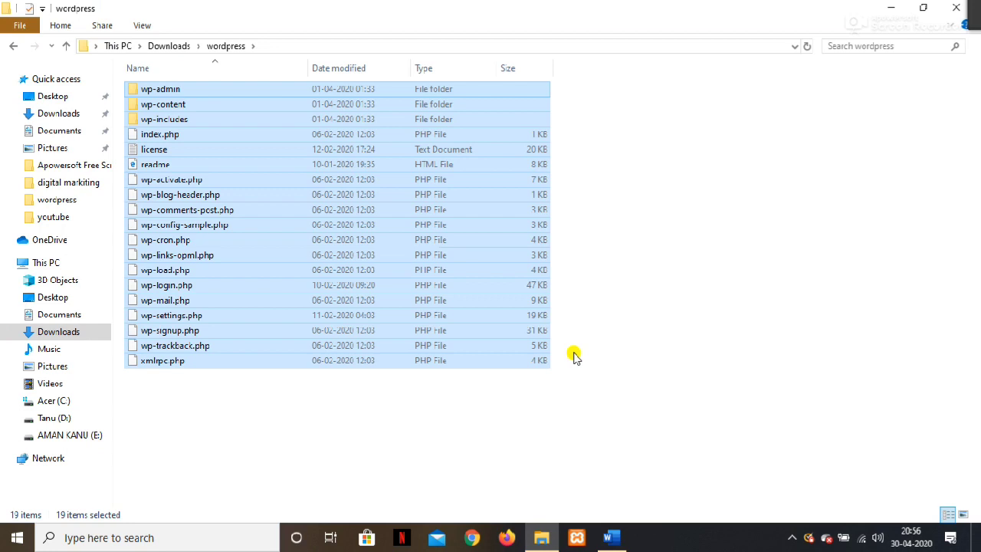
right_click(458, 260)
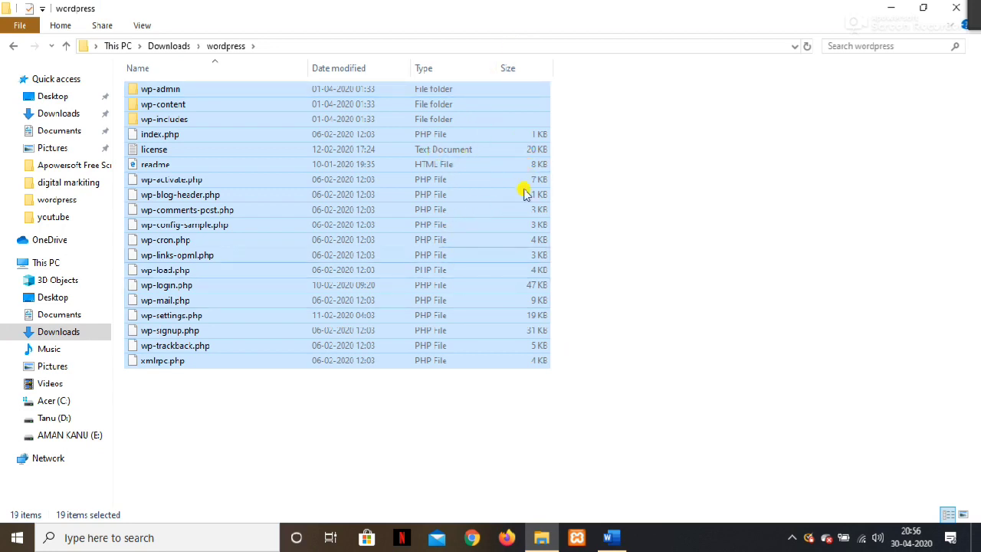
click(494, 438)
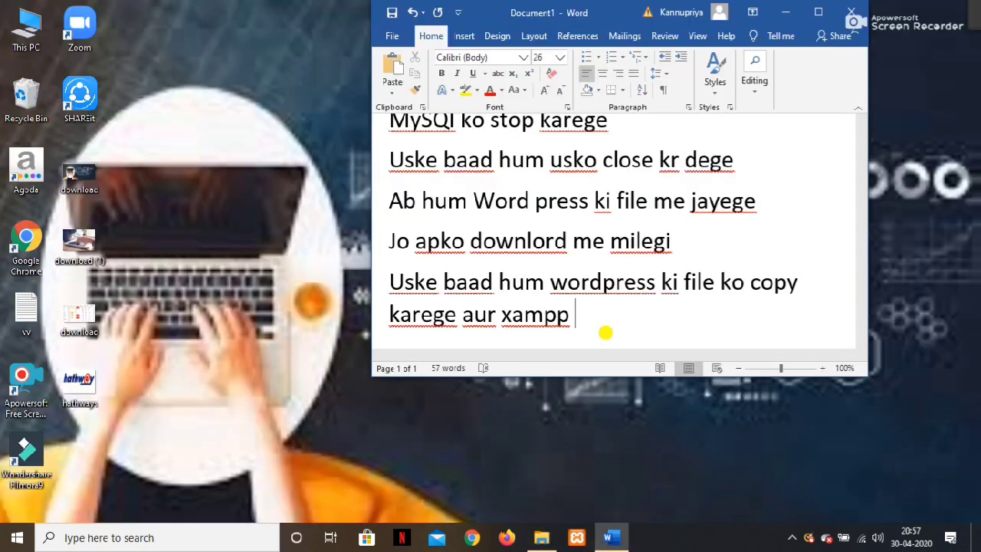
Continue the note: xampp file is found in the C drive; after opening it, go into htdocs.
text(ki file open )
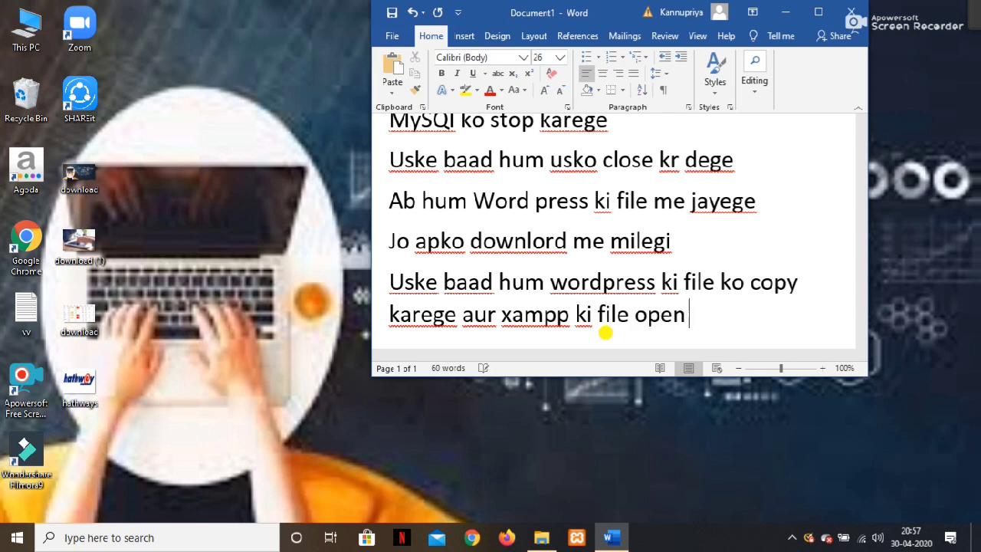
text(karege )
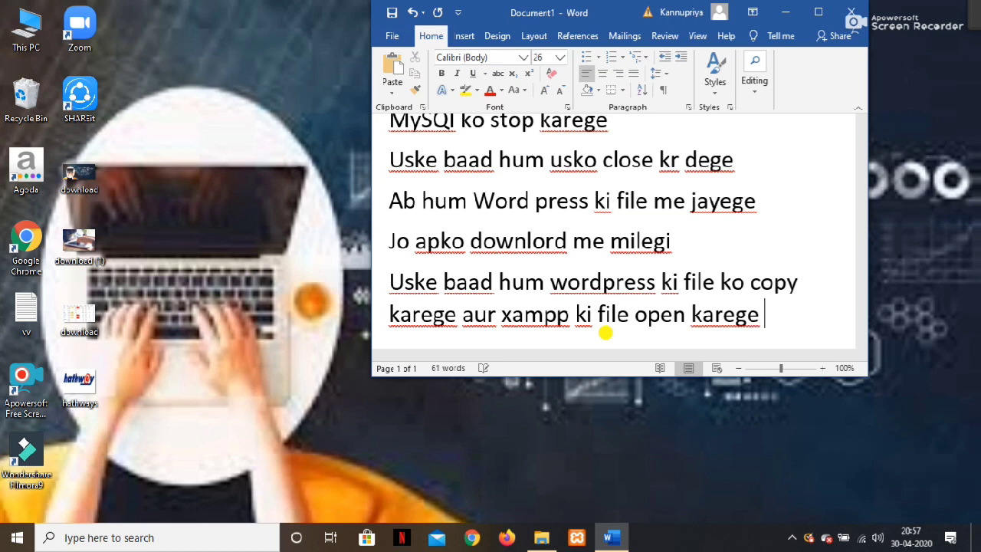
text(apko )
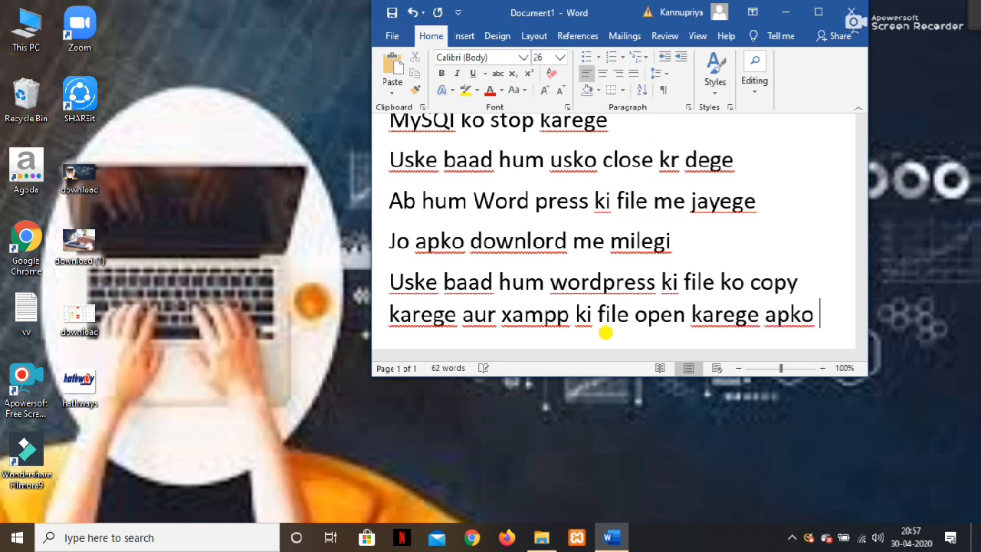
text(xammp k)
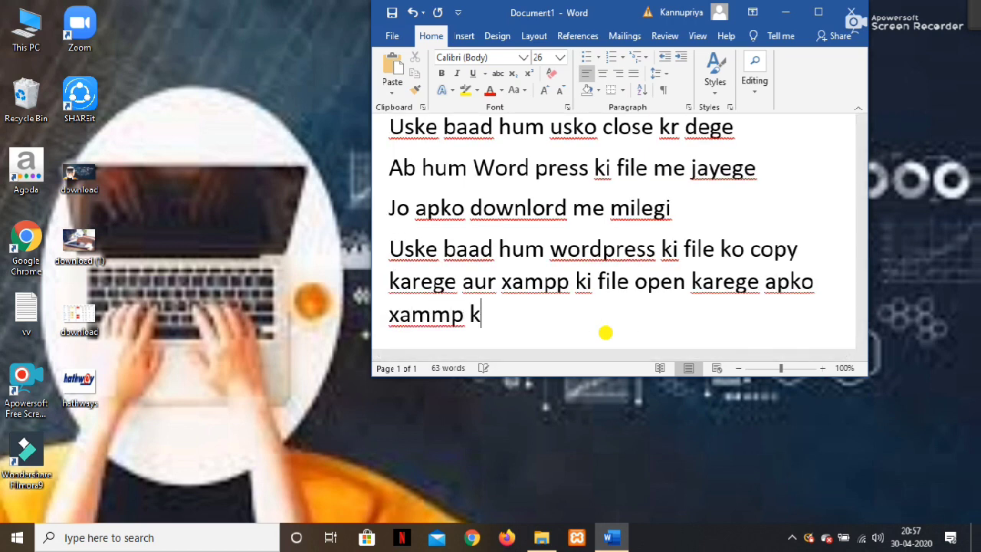
text(i file )
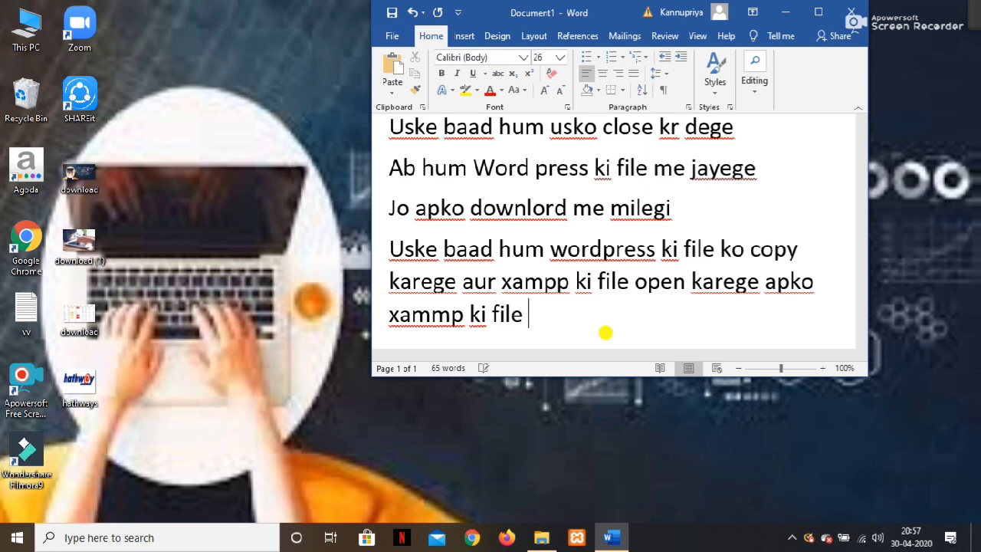
text(c)
key(BackSpace)
text(Cdivr)
key(BackSpace)
text(es)
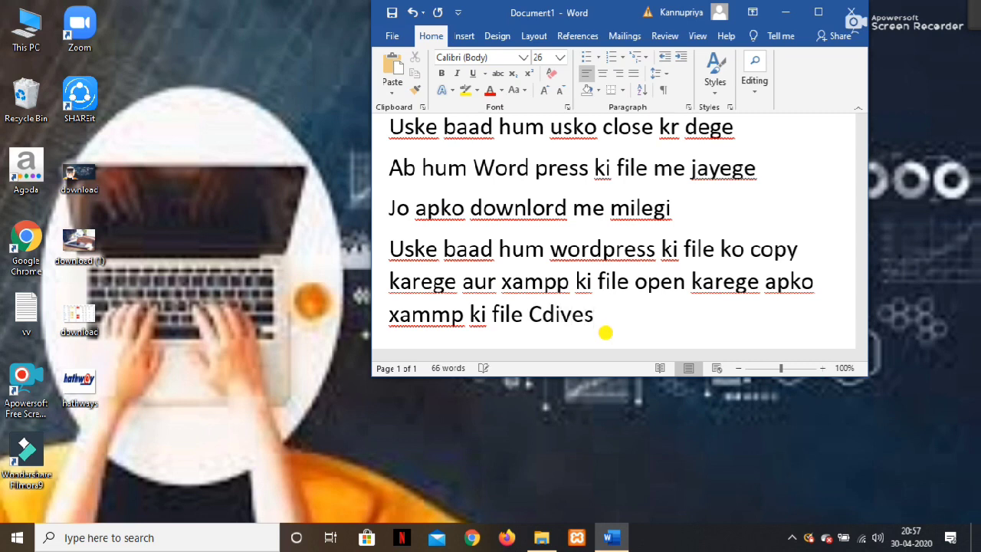
key(Left)
key(Left)
key(Right)
text(r)
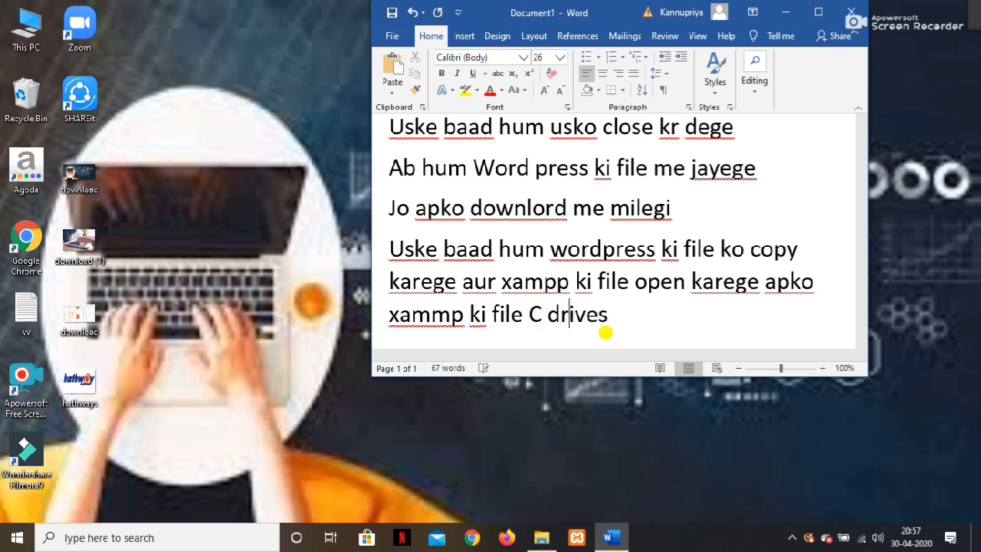
key(BackSpace)
key(BackSpace)
key(BackSpace)
key(BackSpace)
key(BackSpace)
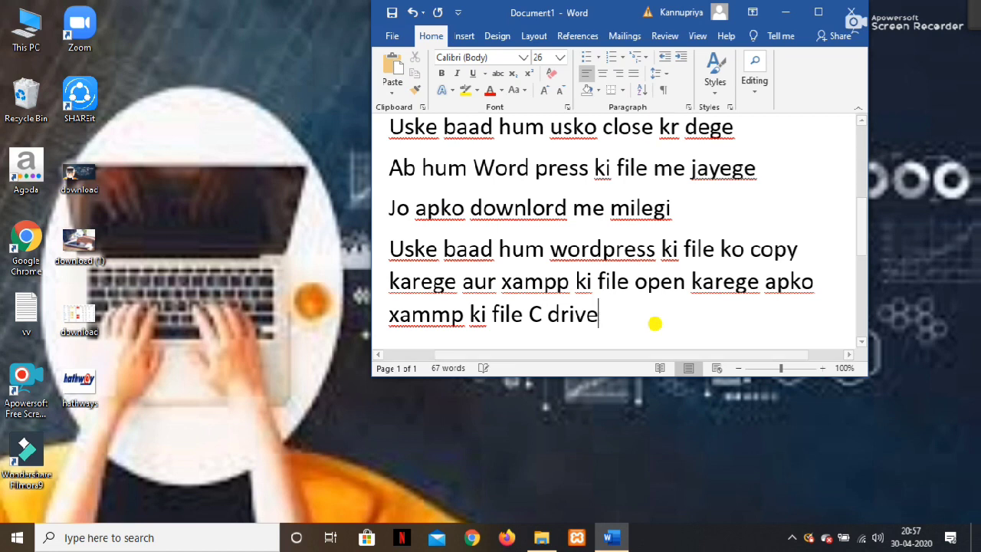
text(rive me )
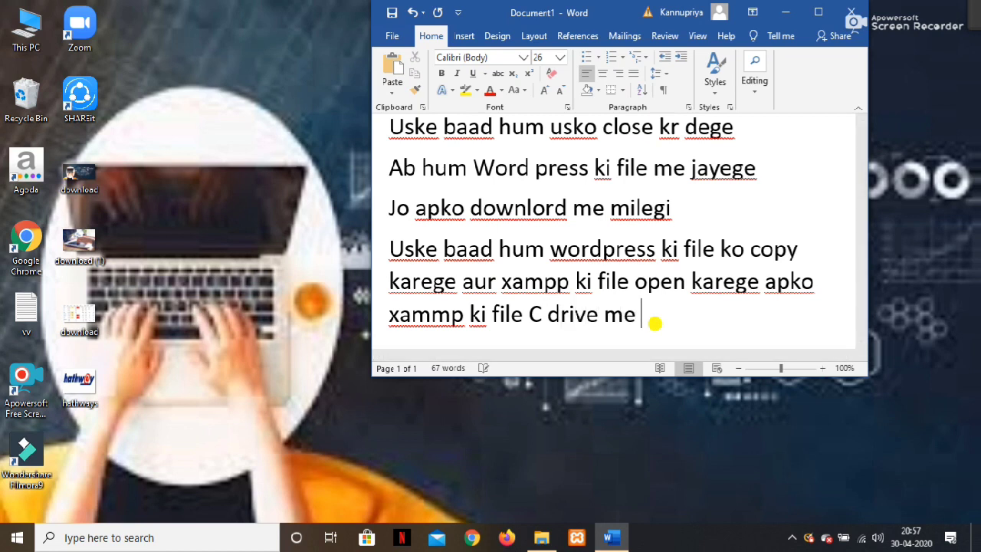
text(millegi )
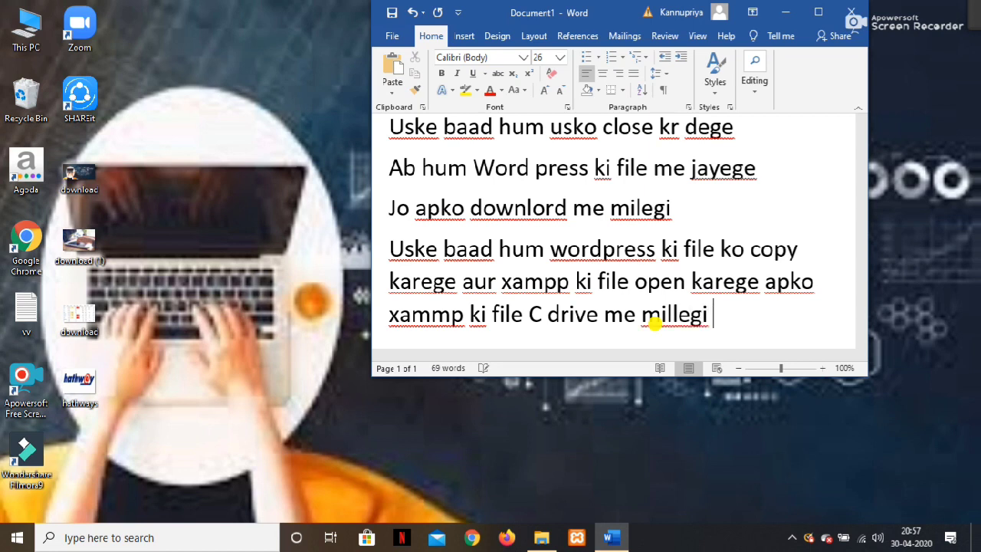
text(usko)
key(BackSpace)
key(BackSpace)
key(BackSpace)
key(BackSpace)
text(usko op)
text(ka)
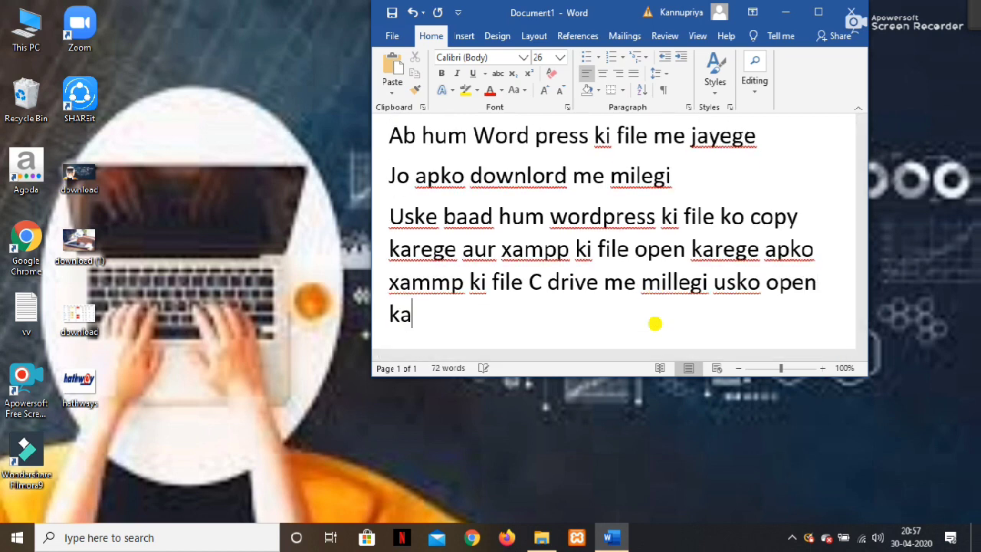
text(rne k nbaad humko )
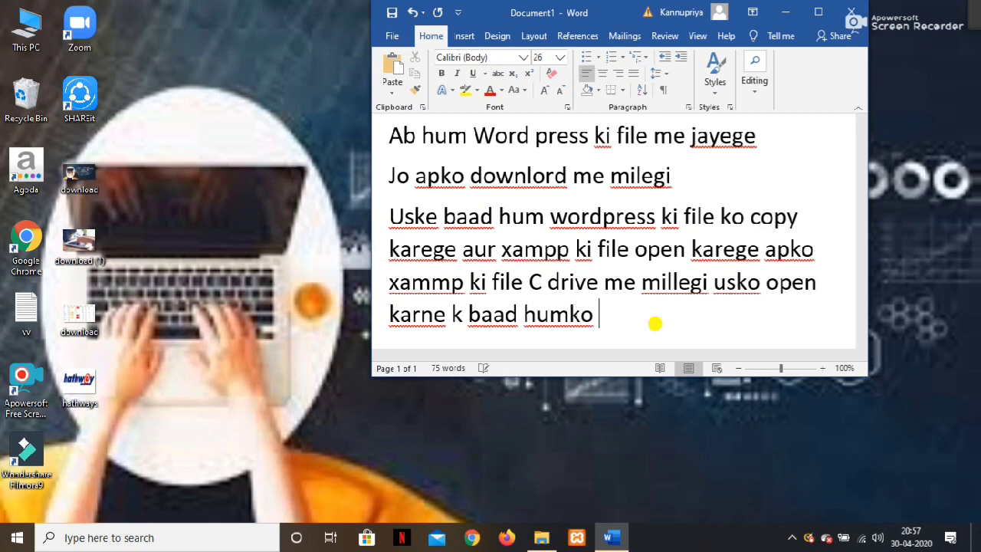
text(htdocs k f)
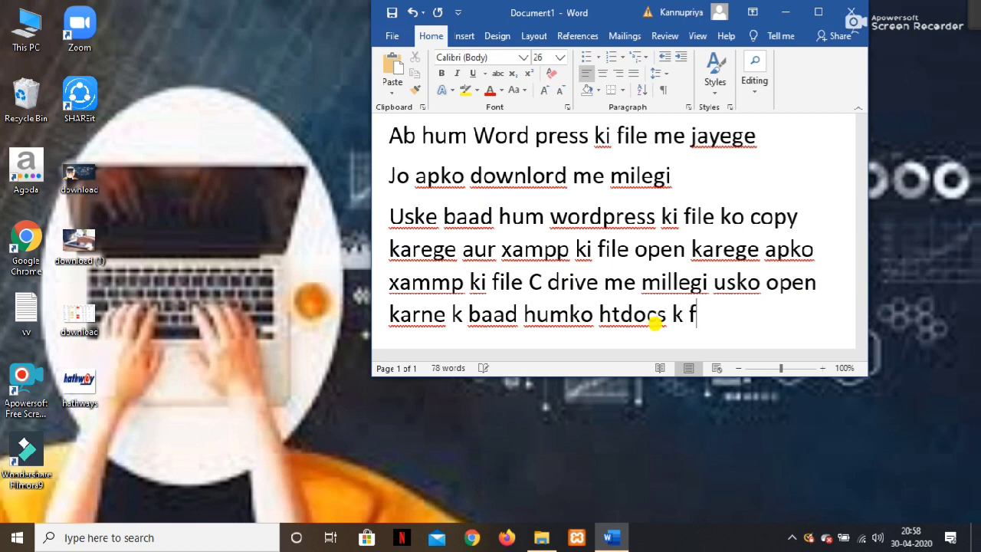
Add 'folder me jaye aur waha hum ek new folder' for a database named after the writer.
key(BackSpace)
key(BackSpace)
text(folder me)
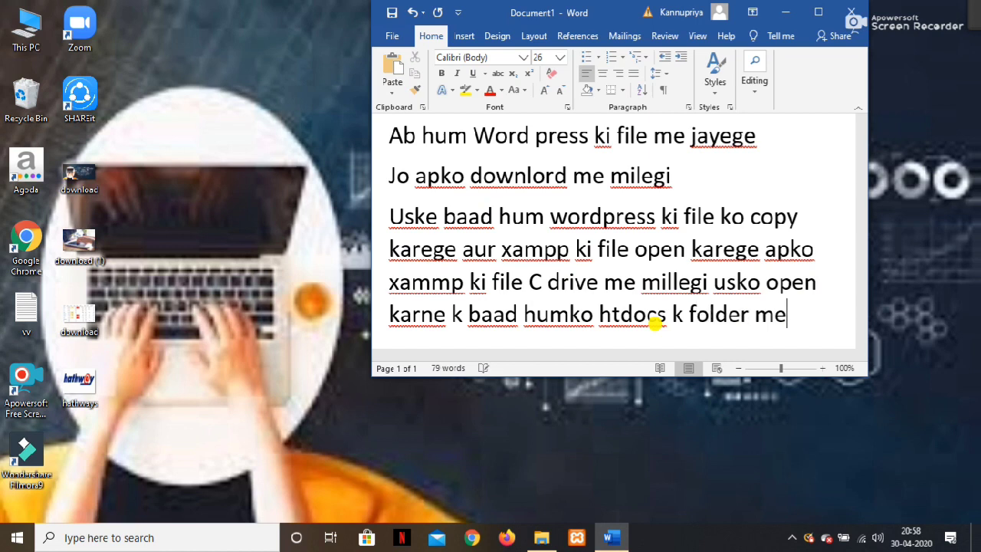
text( jaye )
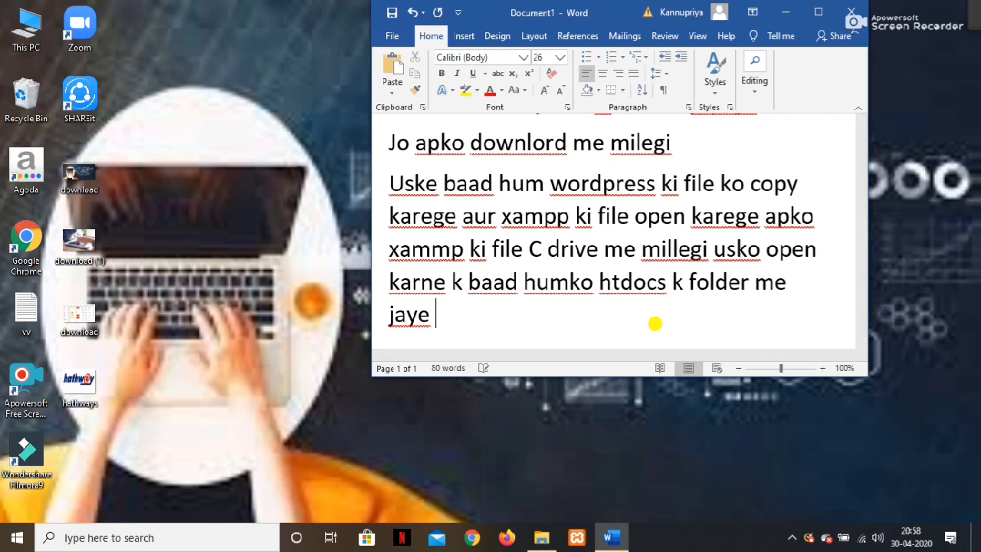
text(aur wah)
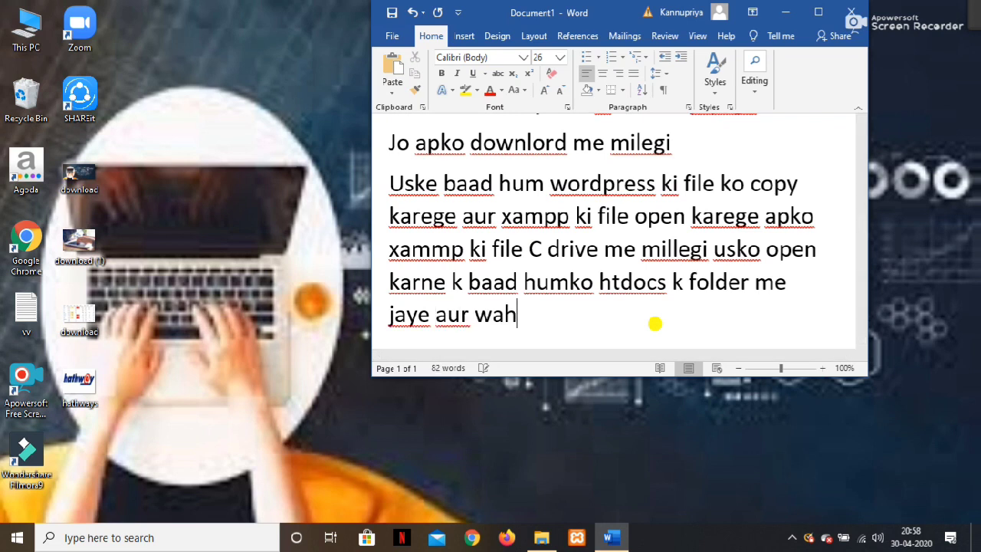
text(a hum e)
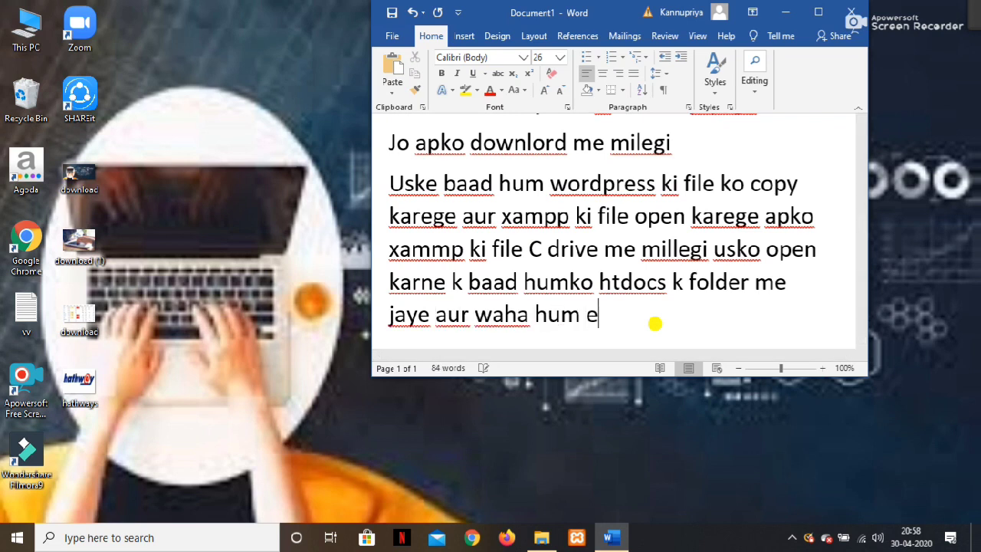
text(k new )
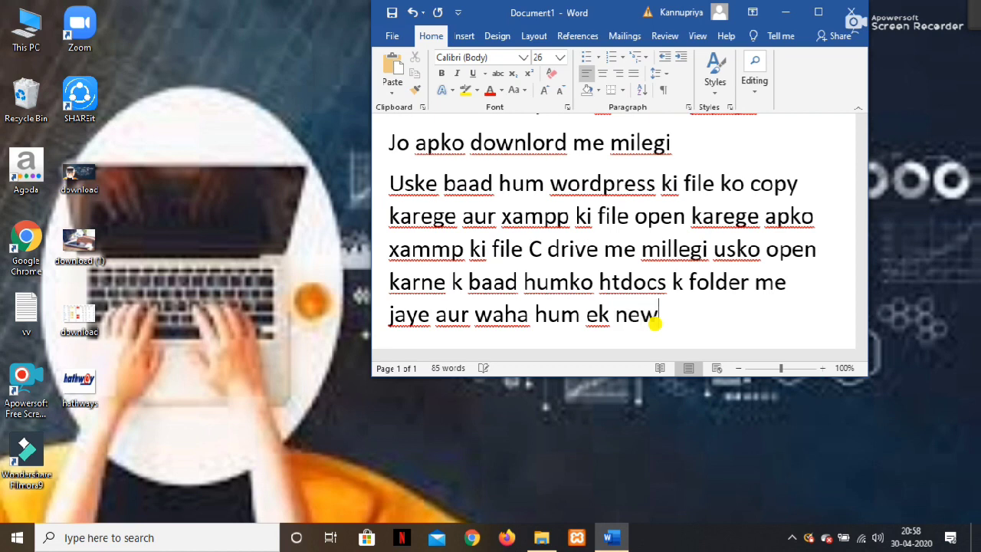
text(flo)
key(BackSpace)
key(BackSpace)
text(older )
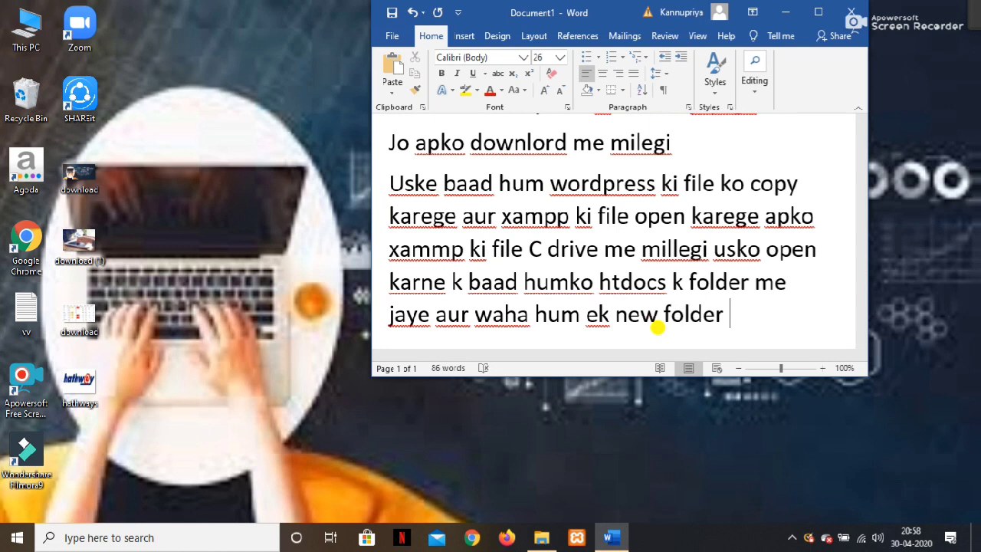
text(baney)
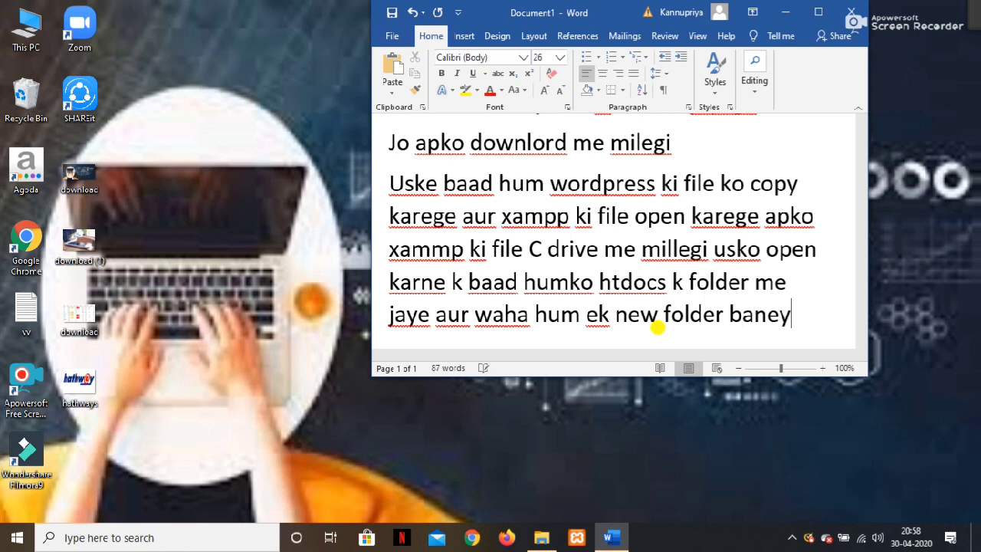
key(BackSpace)
text(ge )
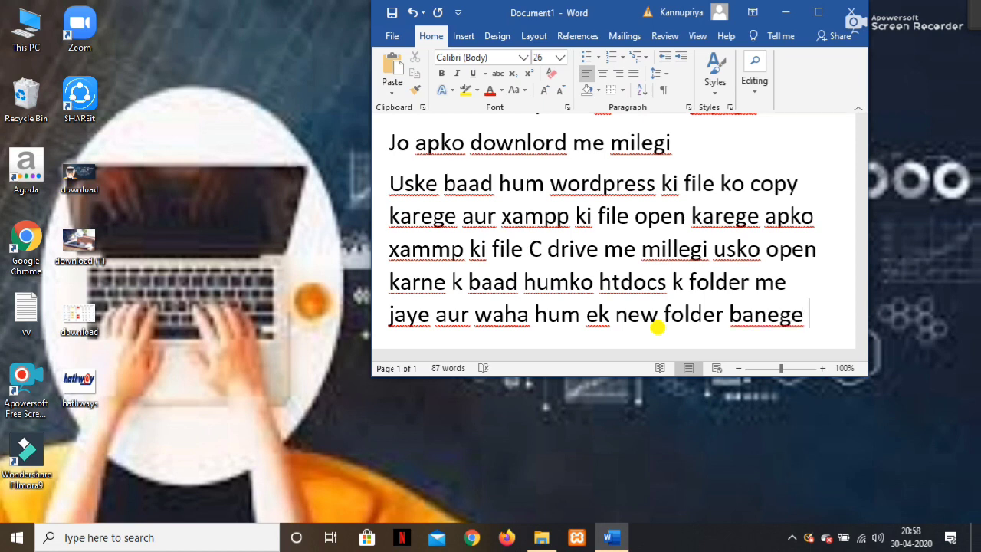
text(like)
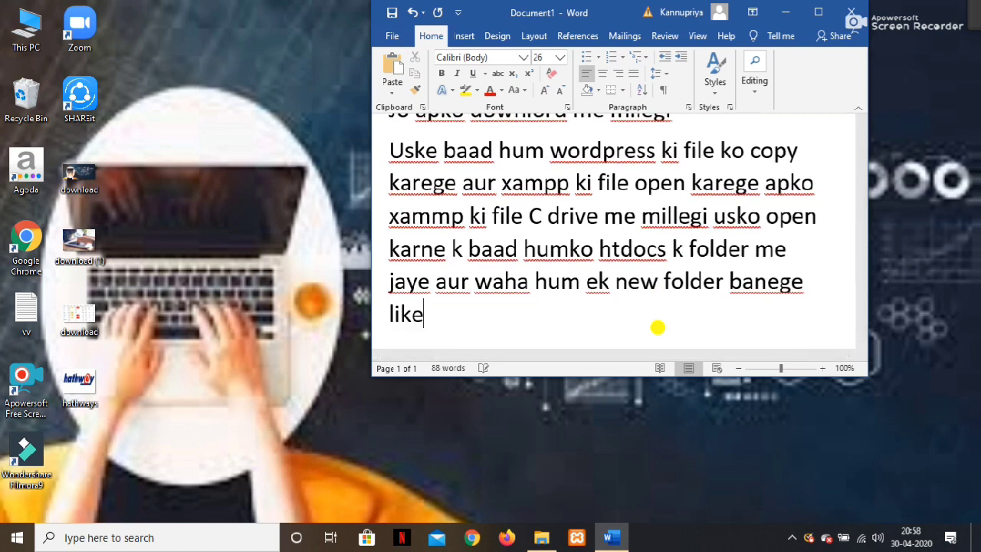
text( me atnnu k)
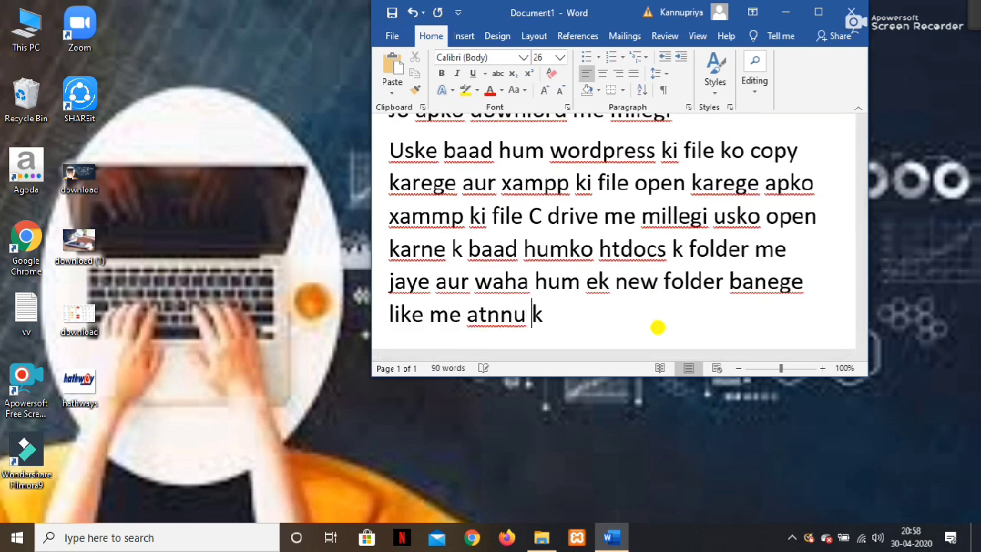
text( naam k )
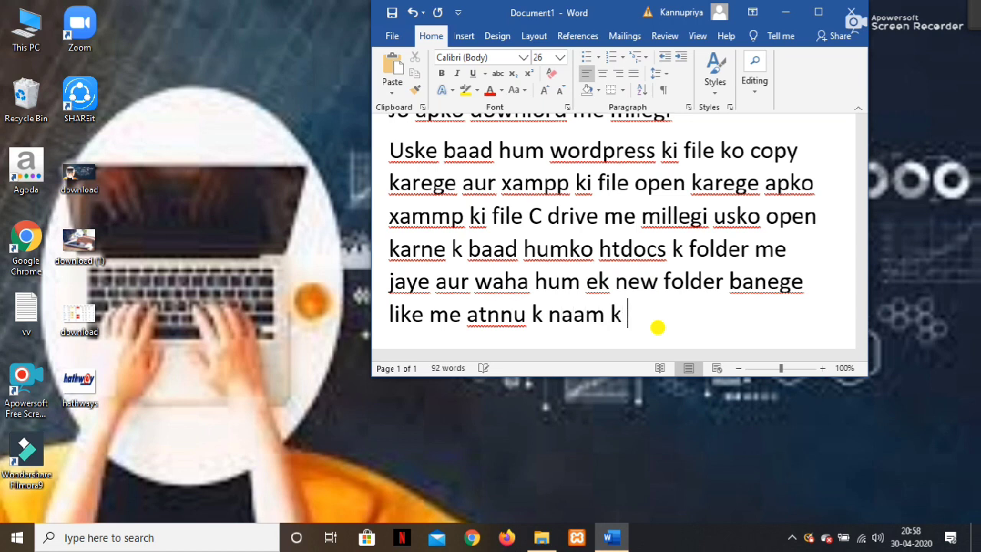
text(databa)
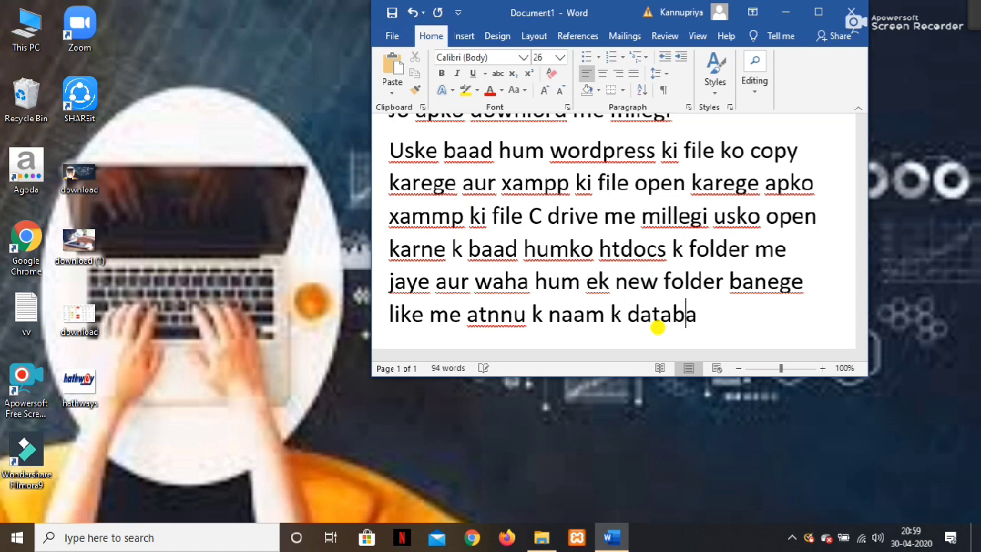
text(se)
key(BackSpace)
text(bana)
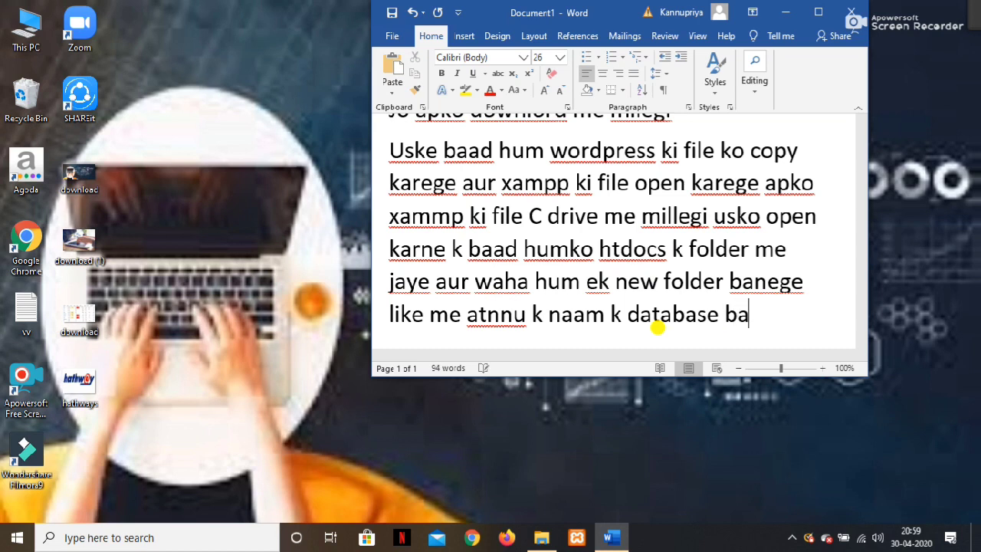
text(ogi)
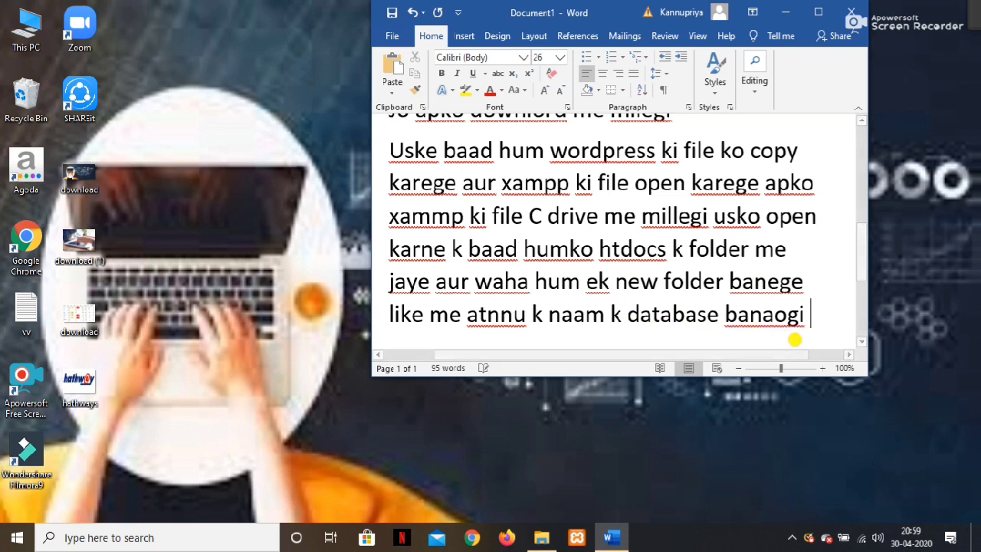
key(Return)
text(jo)
key(BackSpace)
key(BackSpace)
key(BackSpace)
Navigate File Explorer to This PC and open the Acer (C:) drive.
click(543, 540)
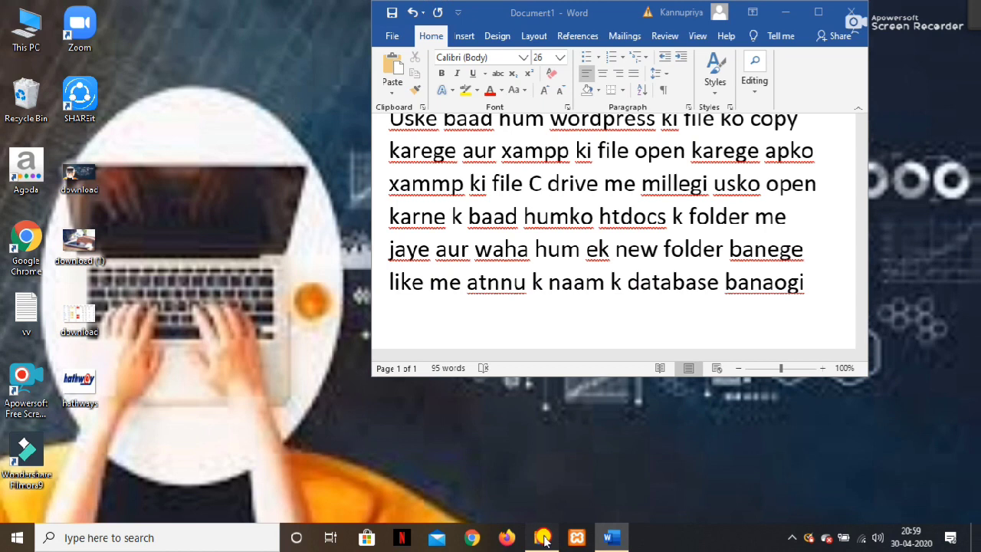
click(15, 46)
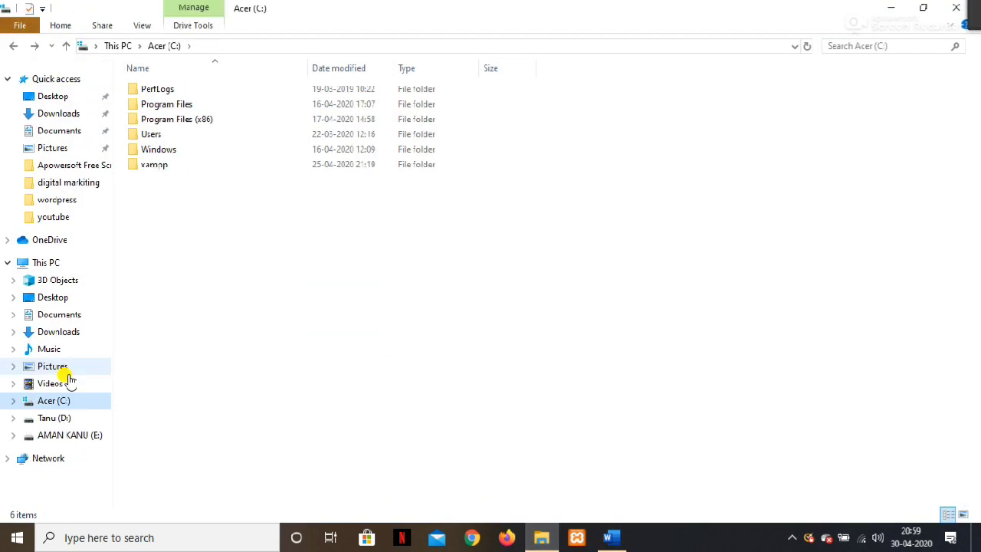
double_click(46, 263)
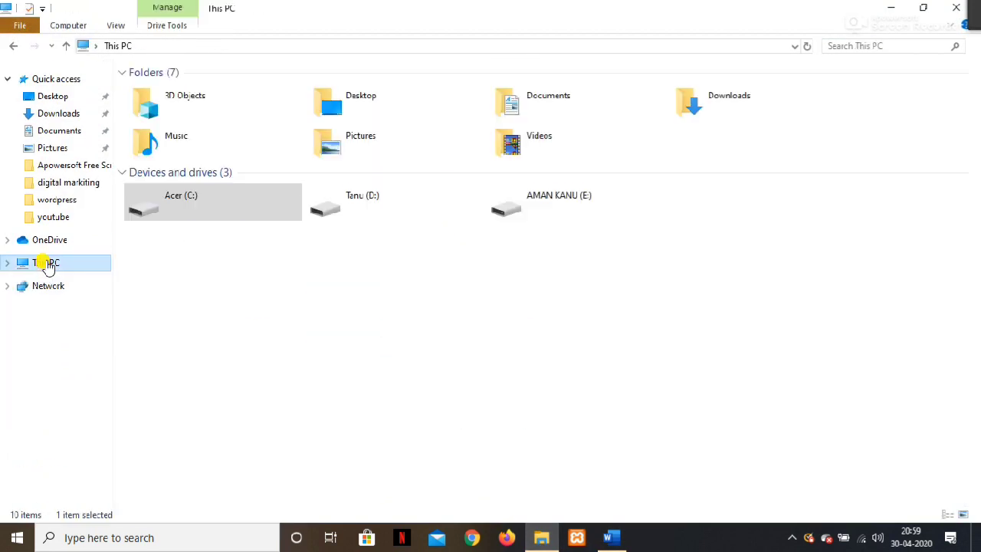
double_click(245, 213)
drag(696, 125, 529, 169)
click(595, 193)
Open the xampp folder and bring up the context menu for its htdocs folder.
drag(613, 173, 396, 179)
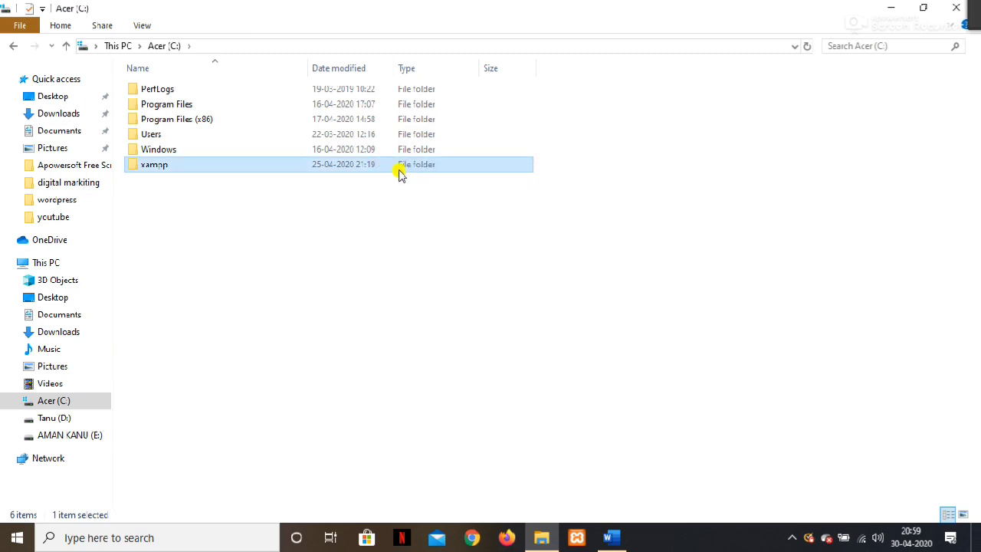
right_click(401, 165)
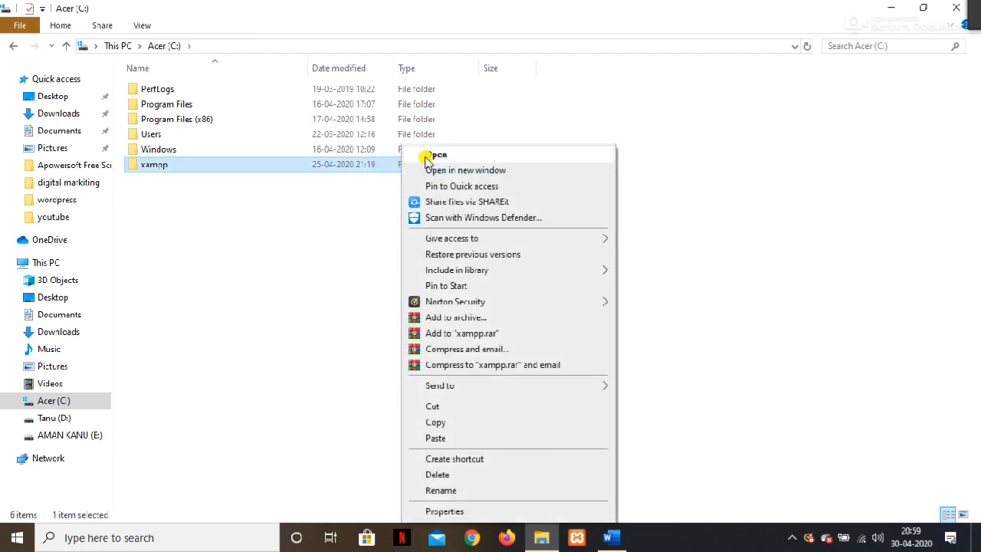
click(427, 158)
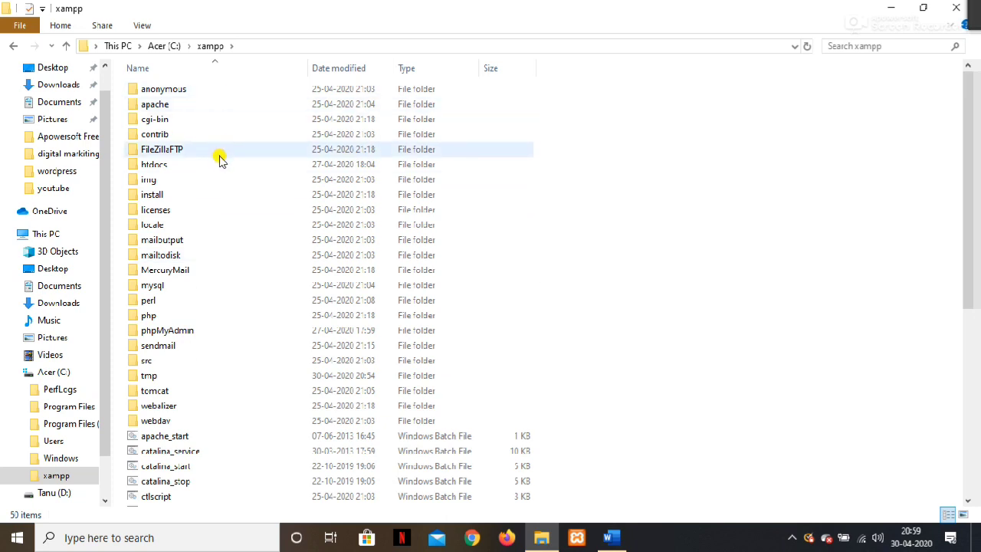
drag(659, 175, 450, 166)
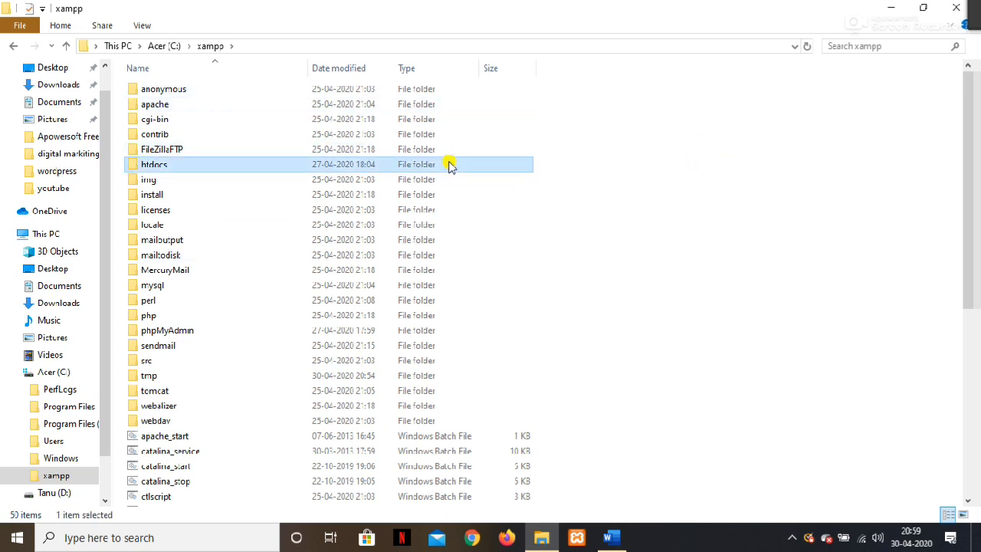
right_click(448, 158)
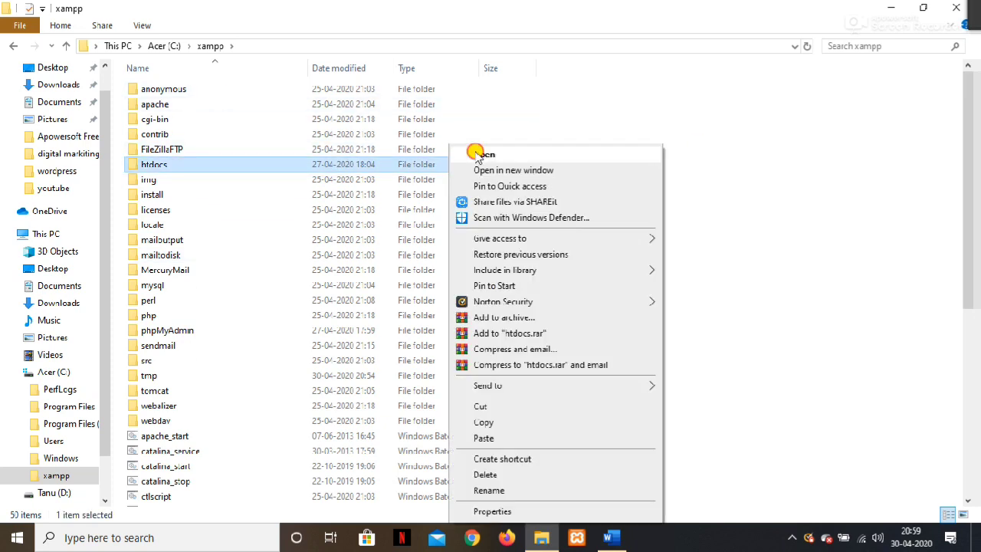
Open htdocs and create a new folder there named after the writer.
click(478, 156)
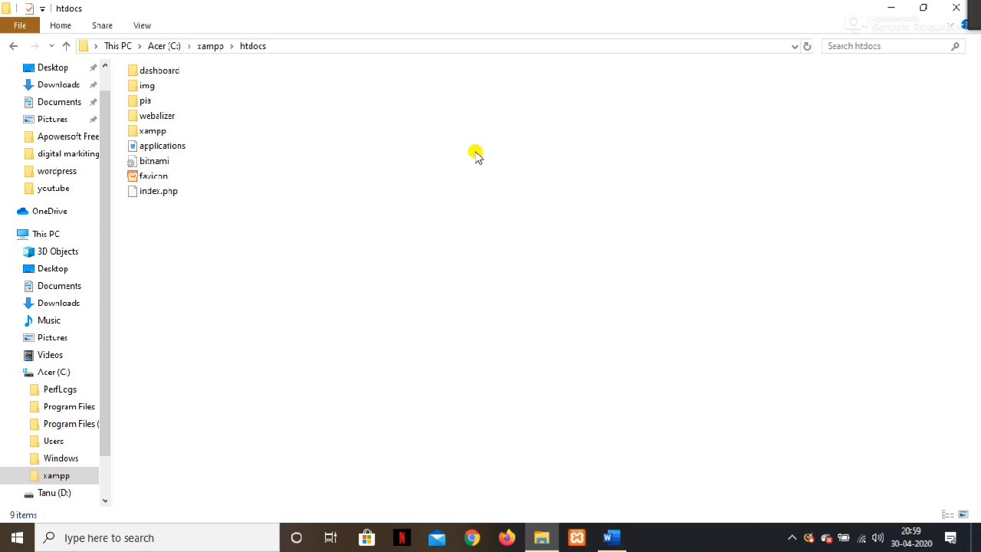
right_click(274, 221)
click(346, 376)
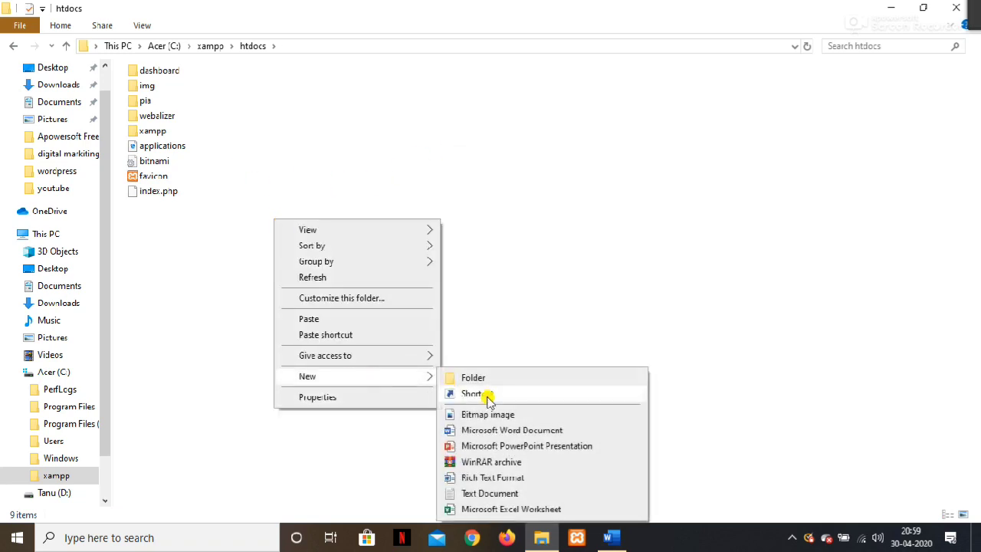
click(514, 378)
key(BackSpace)
text(tannu)
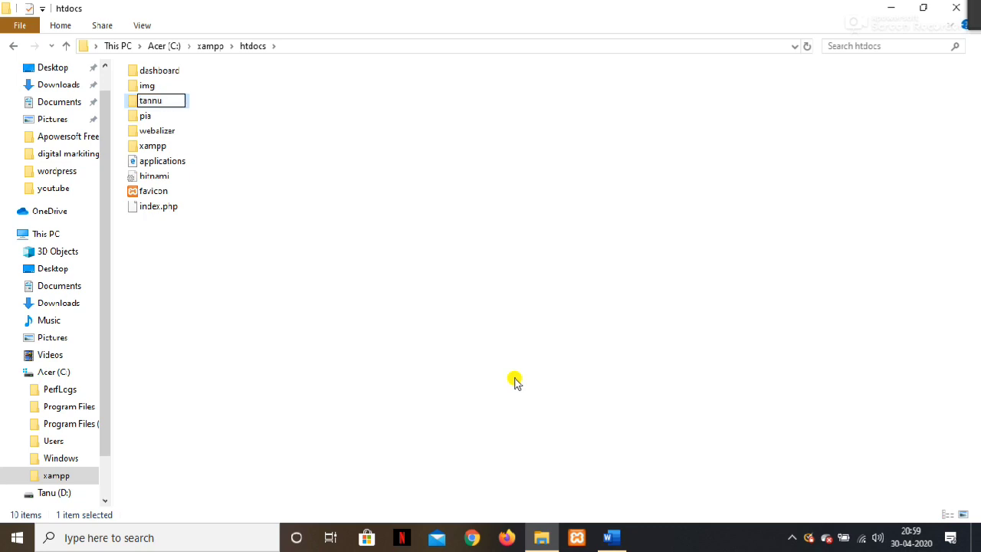
key(Return)
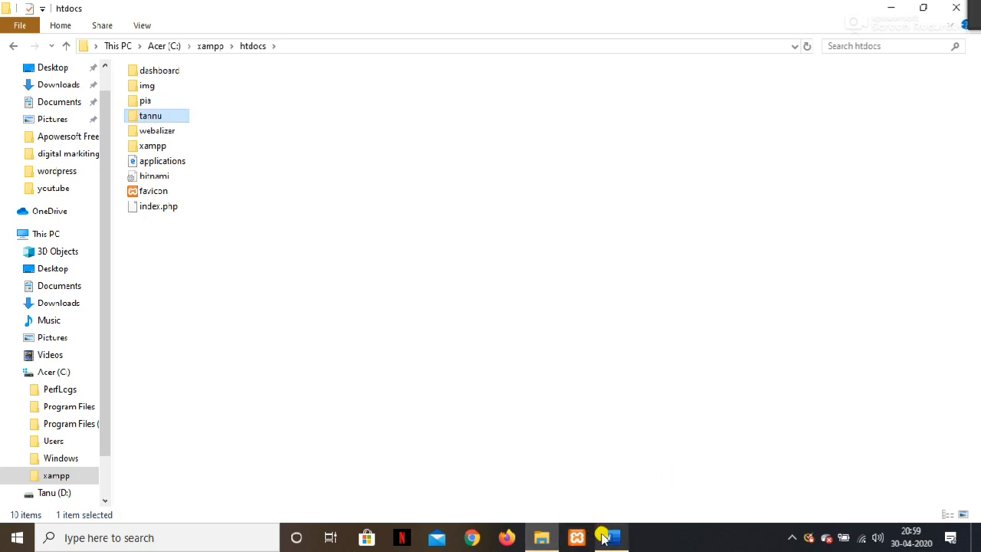
Back in Word, correct the misspelled writer's name in the note.
mouse_move(606, 537)
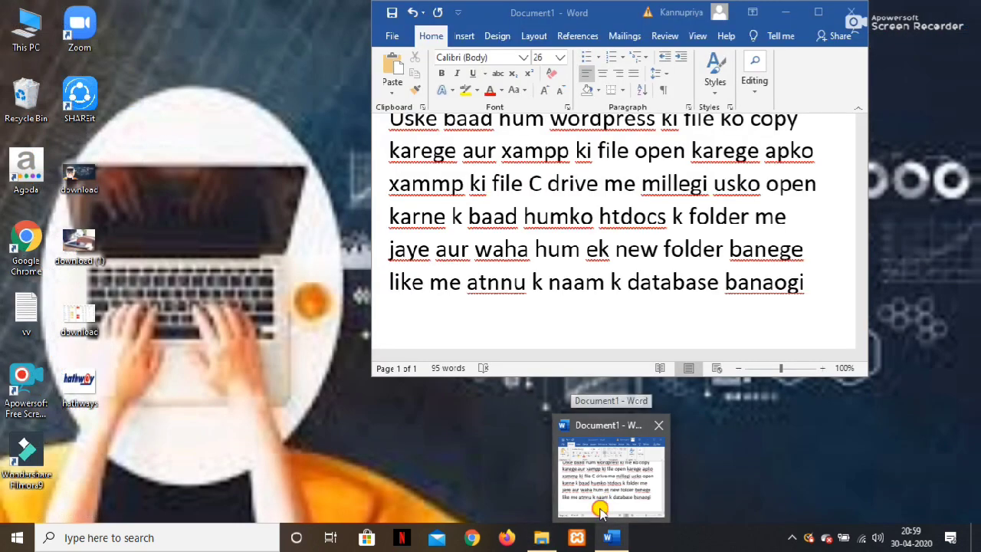
click(600, 510)
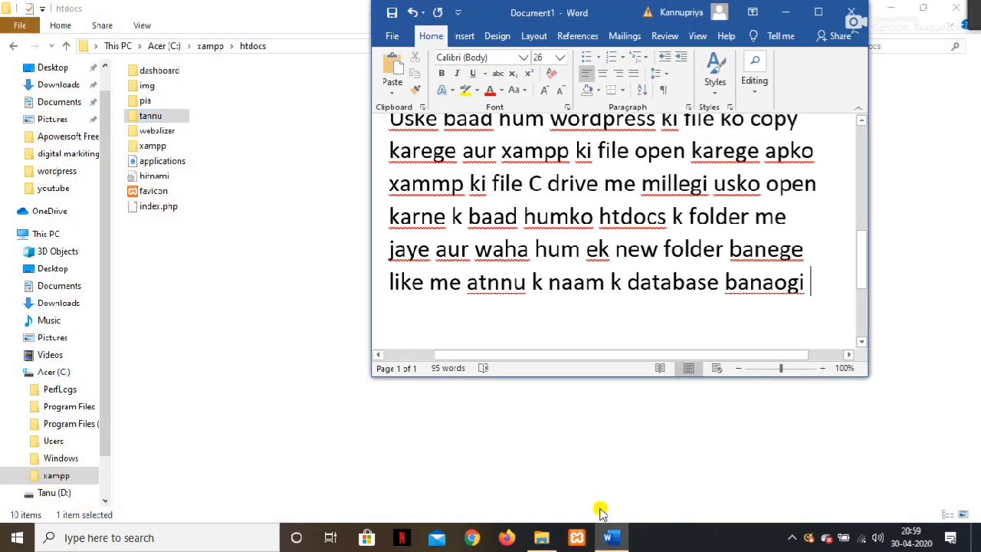
click(529, 282)
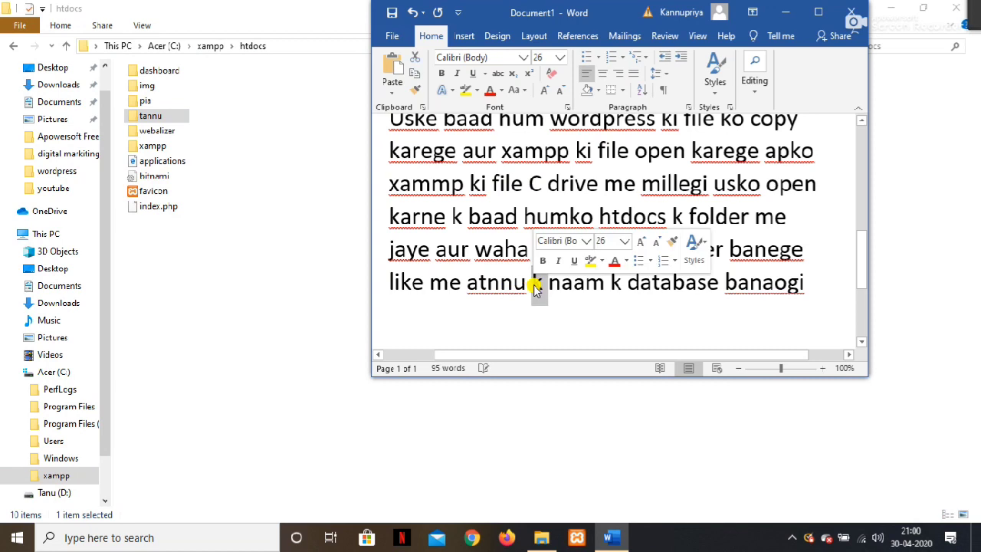
key(BackSpace)
key(BackSpace)
key(BackSpace)
key(BackSpace)
key(BackSpace)
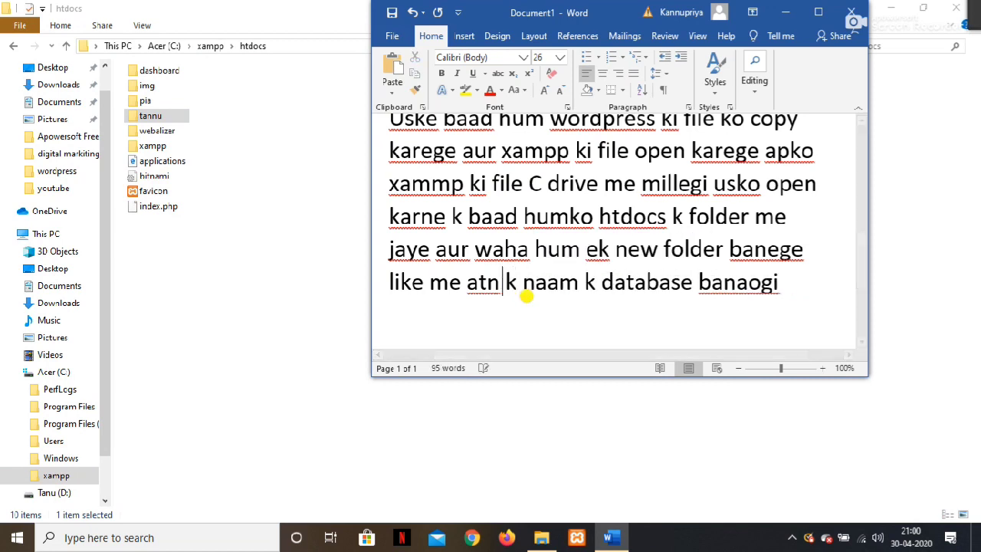
text(tannu)
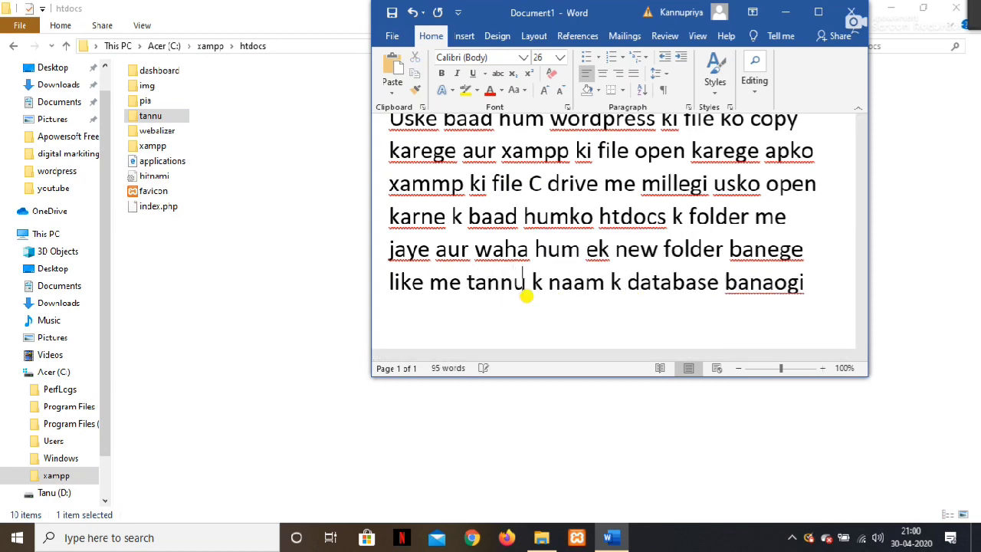
Append 'aur hum jo file humne worldpress ki file copy ki h wo use folder me paste karege', then open the new folder.
click(824, 299)
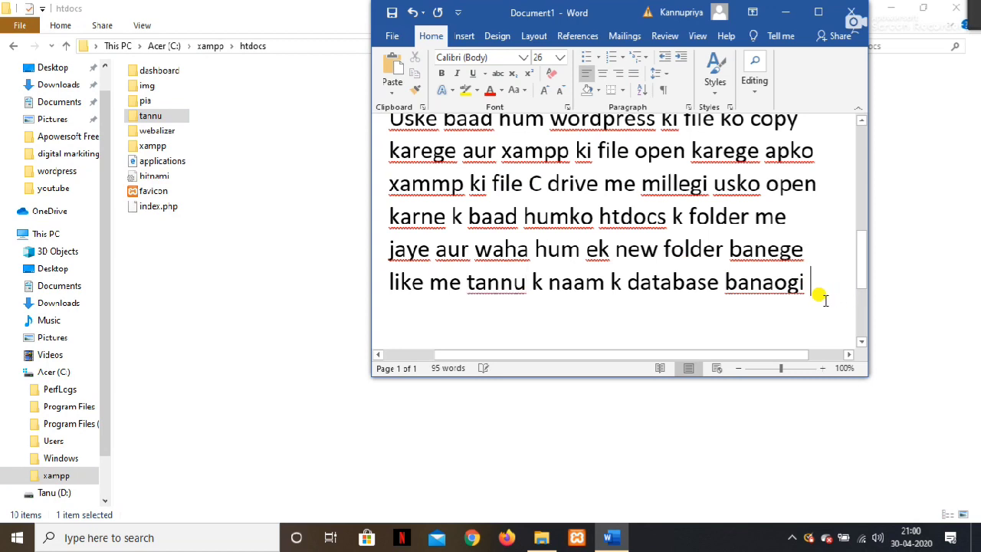
text(mene)
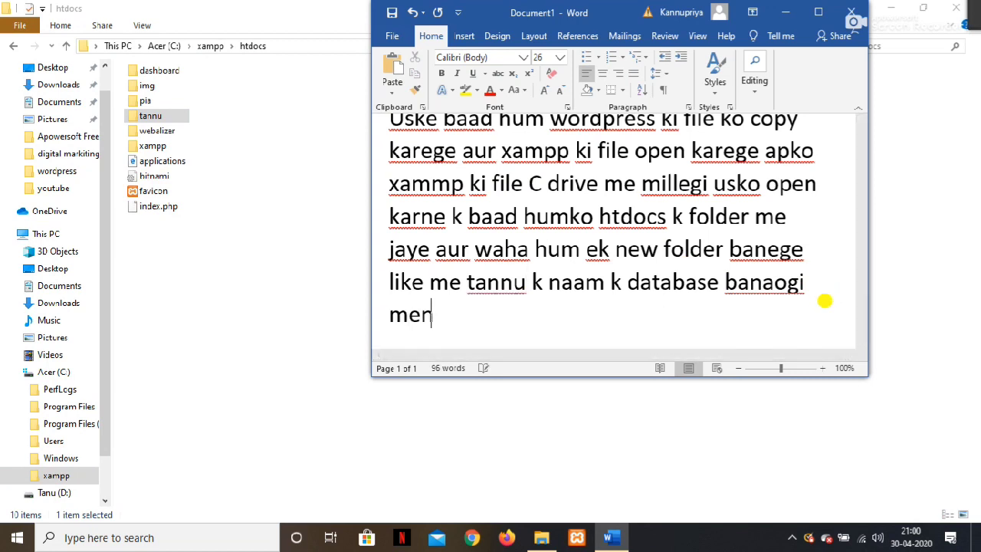
key(BackSpace)
key(BackSpace)
key(BackSpace)
key(BackSpace)
key(BackSpace)
text(aur hu)
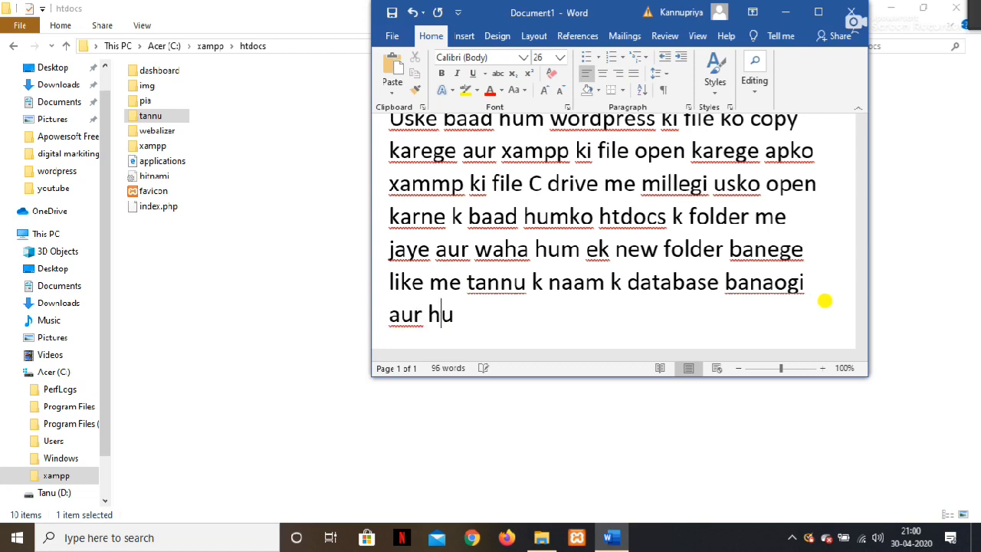
text(m jo filehumne )
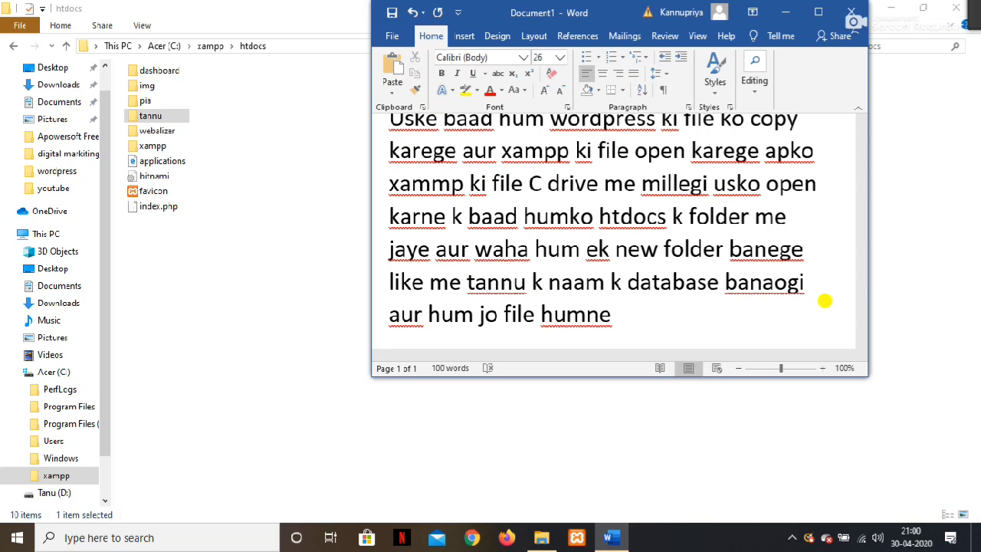
text(worldpress ki)
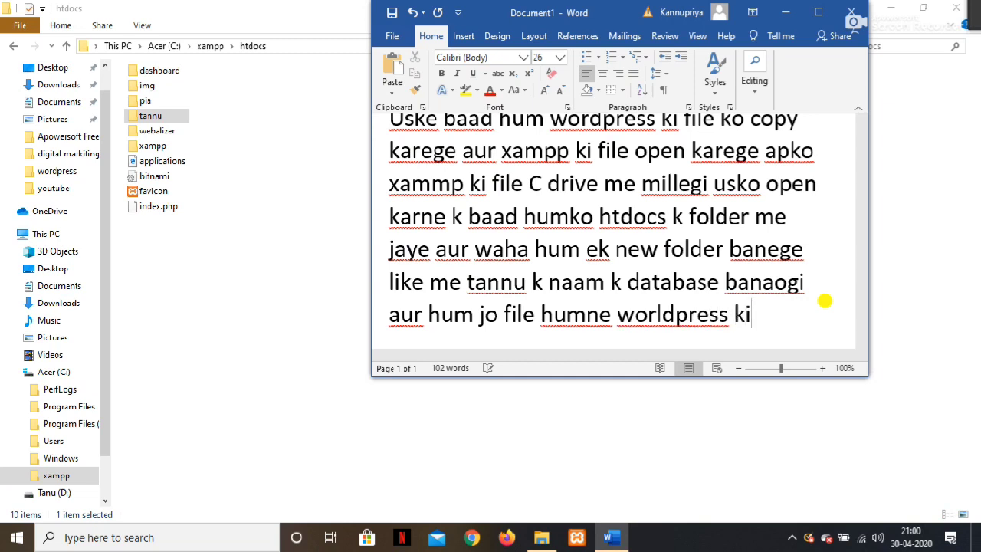
text( file )
text(copy ki h )
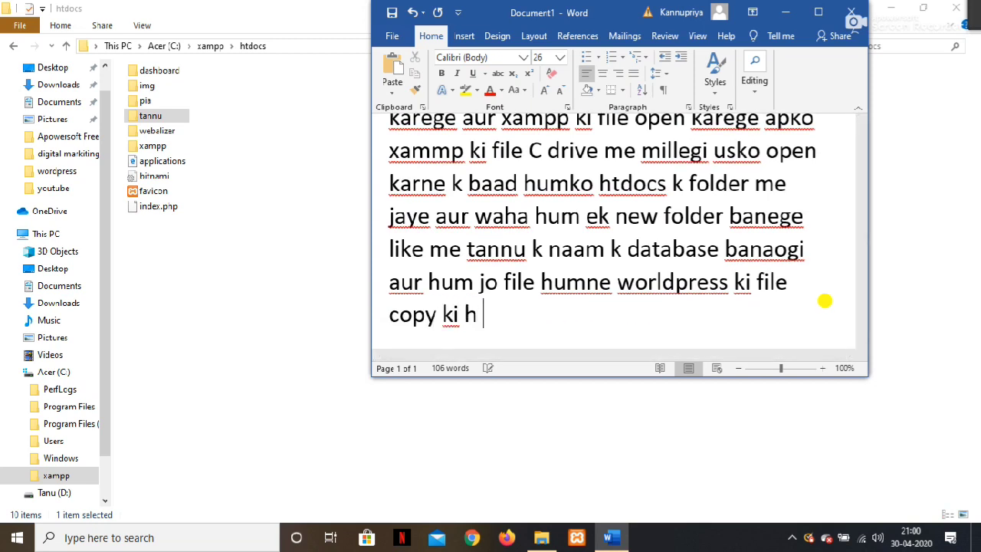
text(wo)
text( usse)
key(BackSpace)
key(BackSpace)
text(e folder me)
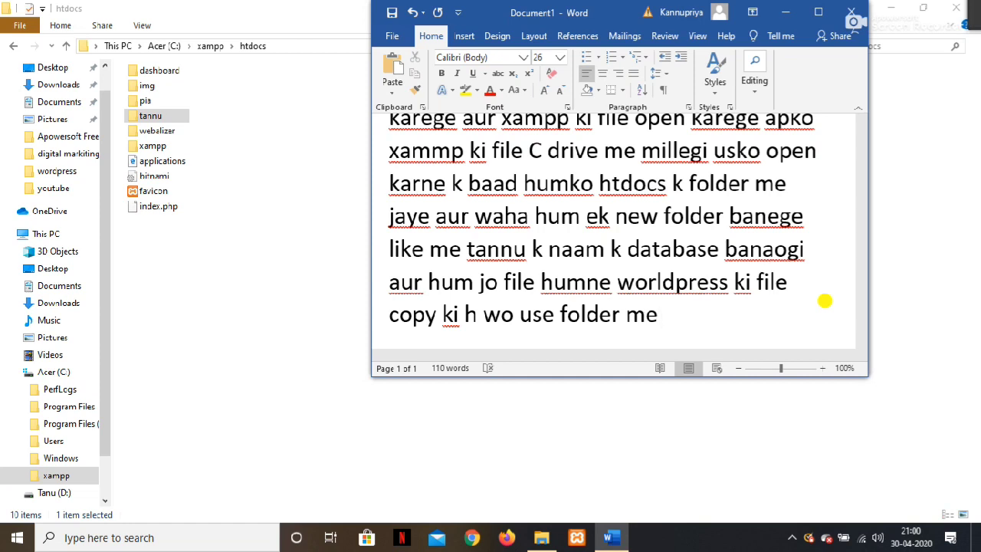
text( paste karege)
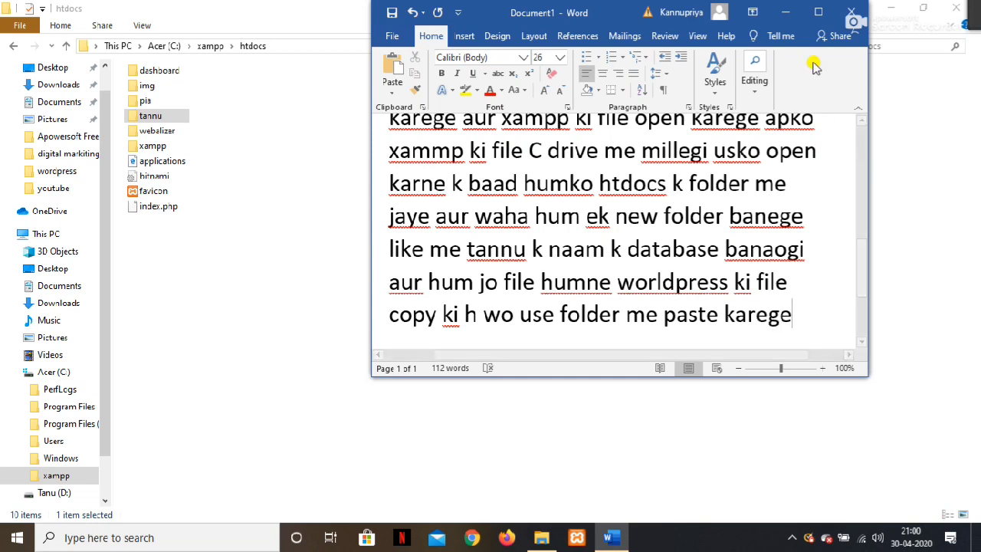
double_click(182, 116)
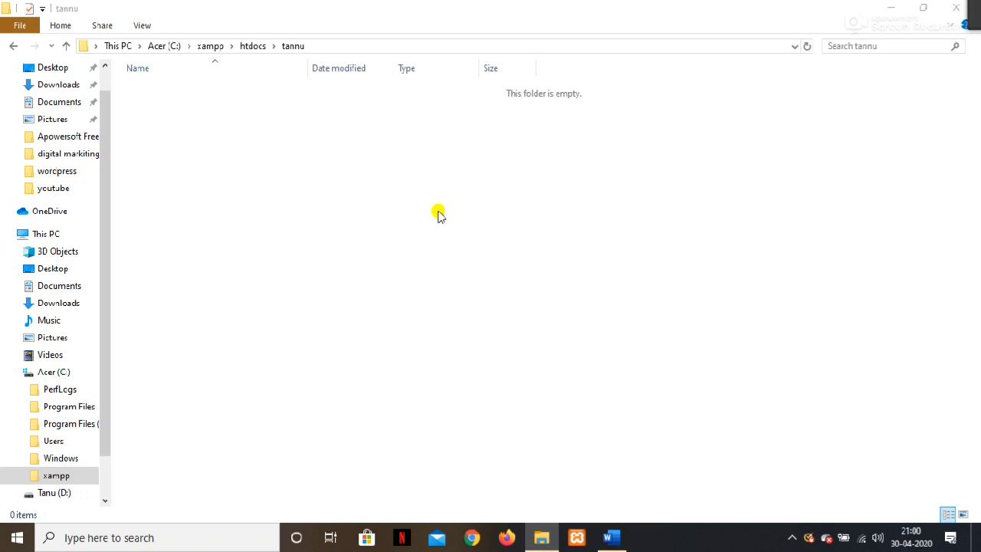
Paste the copied WordPress files into the empty project folder inside htdocs.
key(ctrl+v)
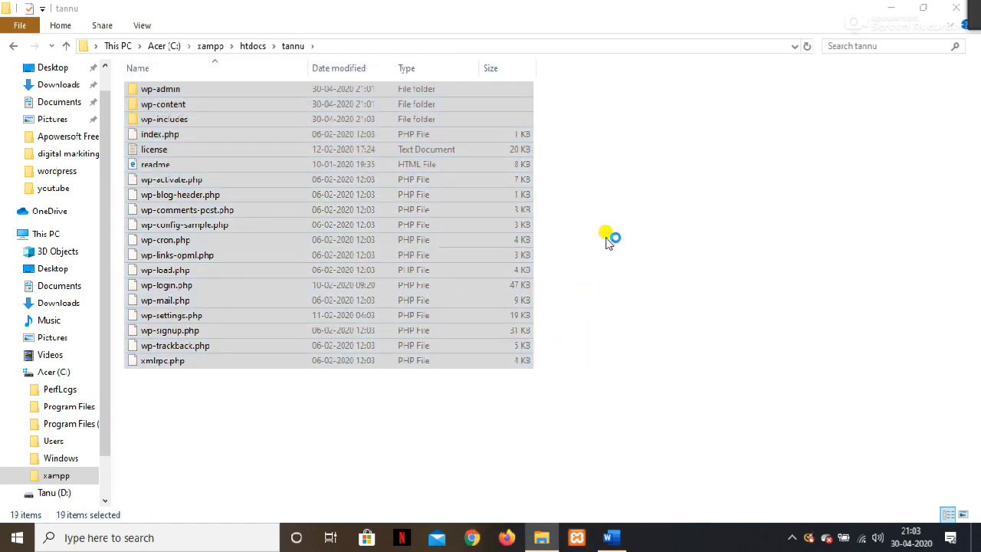
Add the Word note line 'paste karne k baad hum google pe jayege'.
click(609, 538)
text(karne k )
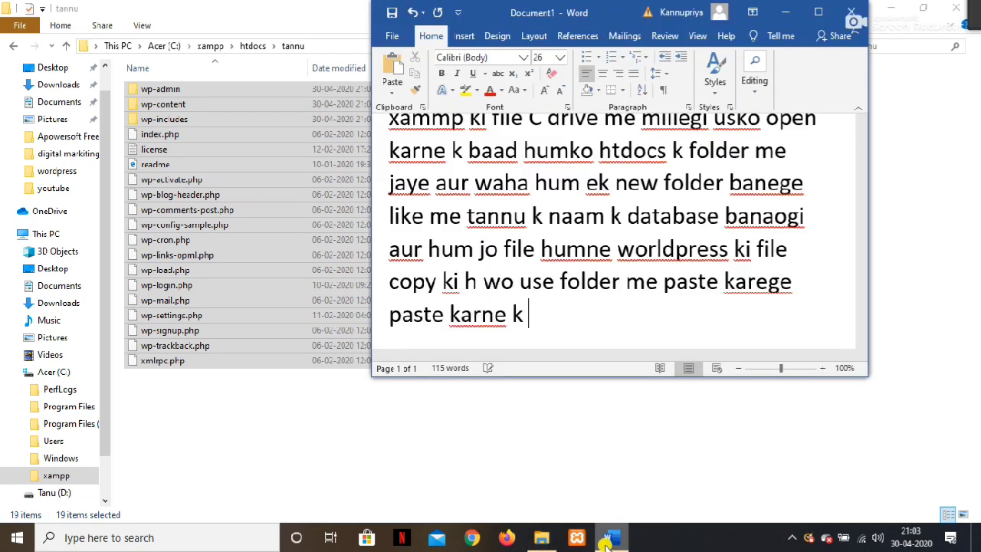
text(baad hum )
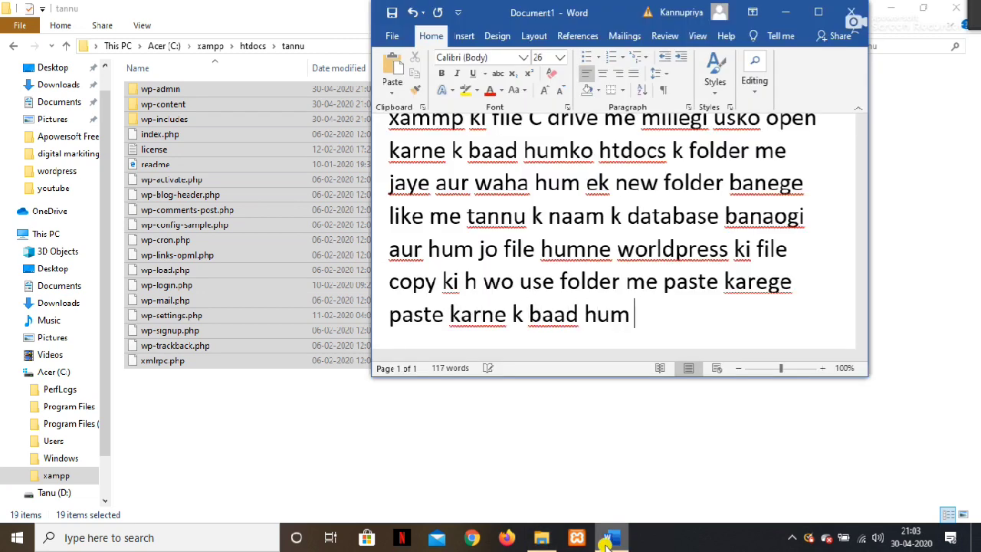
text(goo)
text(gl)
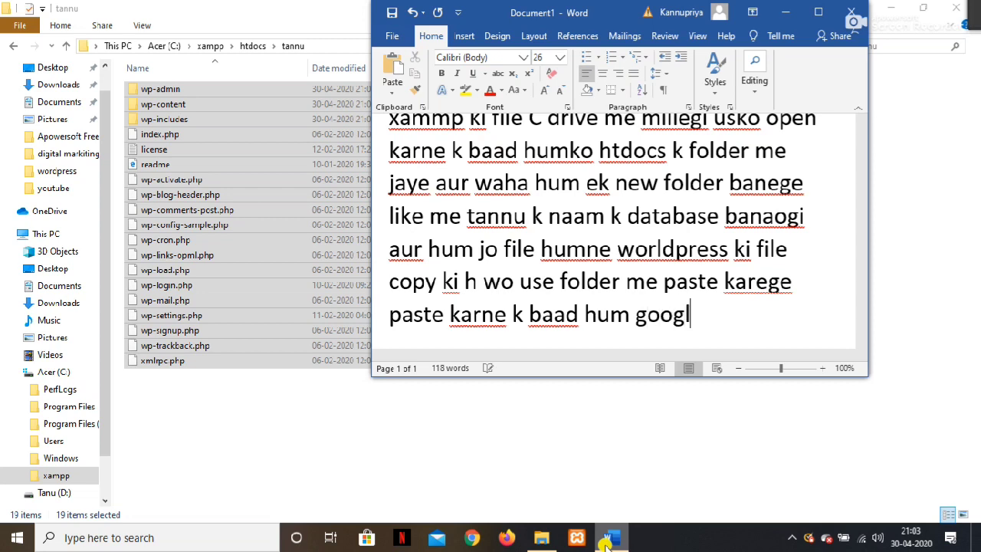
text(e pe jayege)
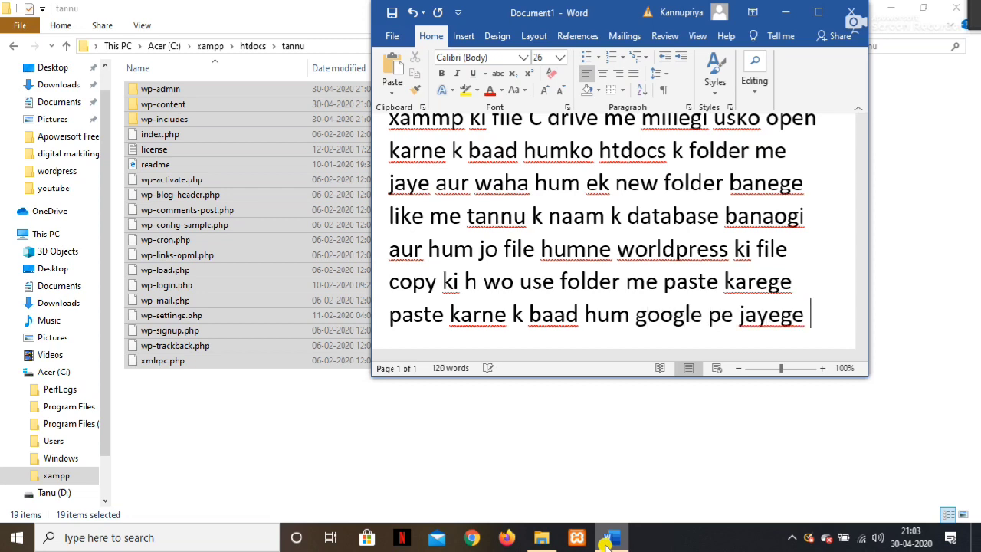
key(Return)
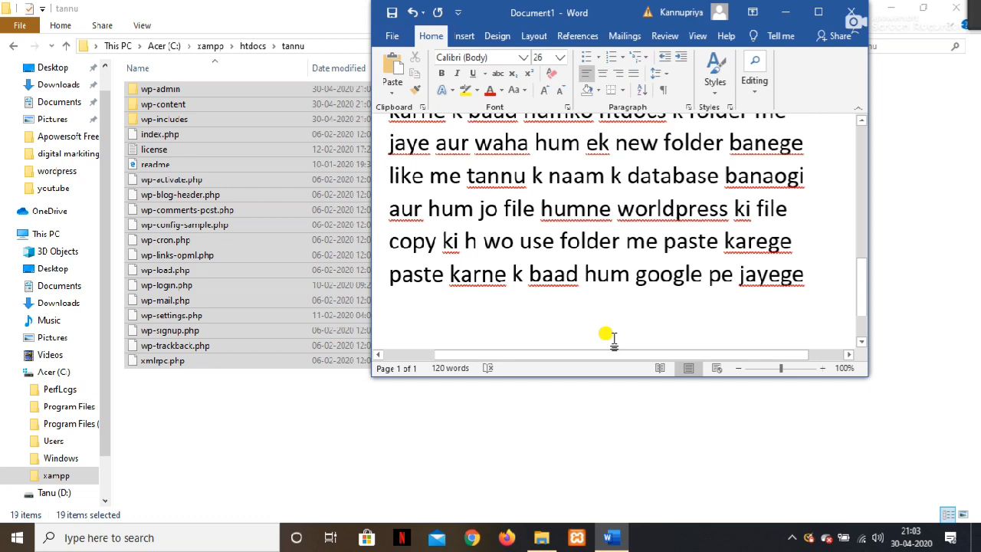
click(481, 538)
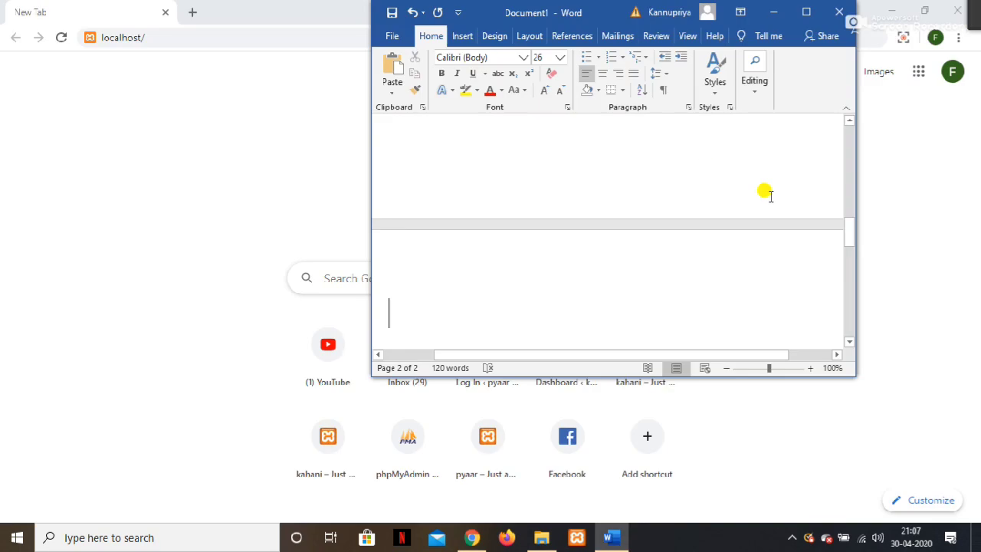
Type the note 'google pe search kare same search kariyega localhost/phpmyadmin/'.
text(goohgle)
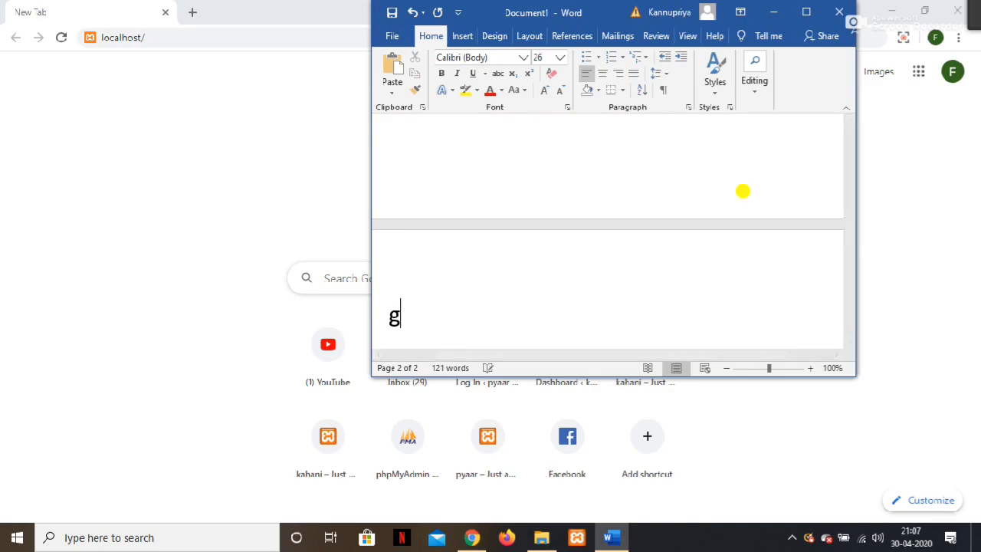
key(BackSpace)
key(BackSpace)
key(BackSpace)
key(BackSpace)
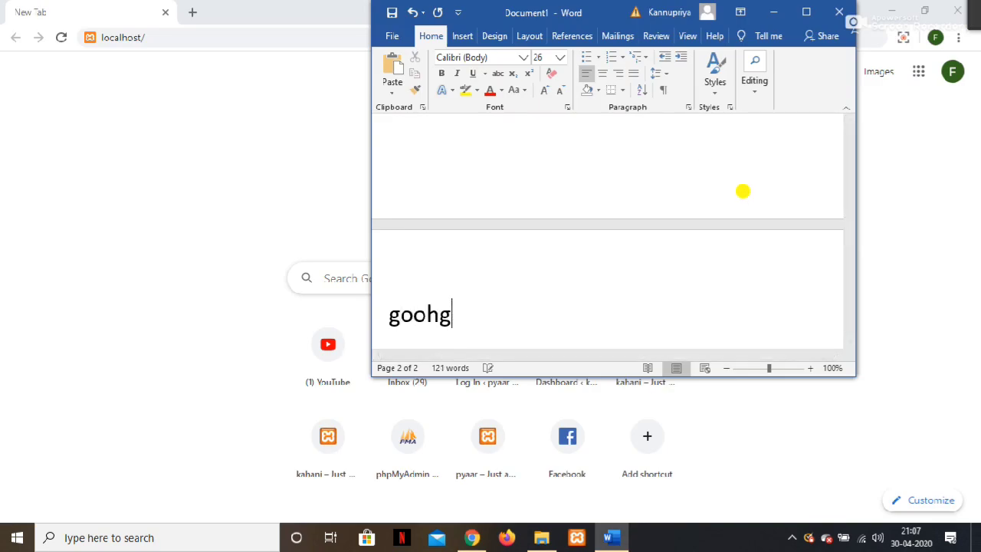
text(gle )
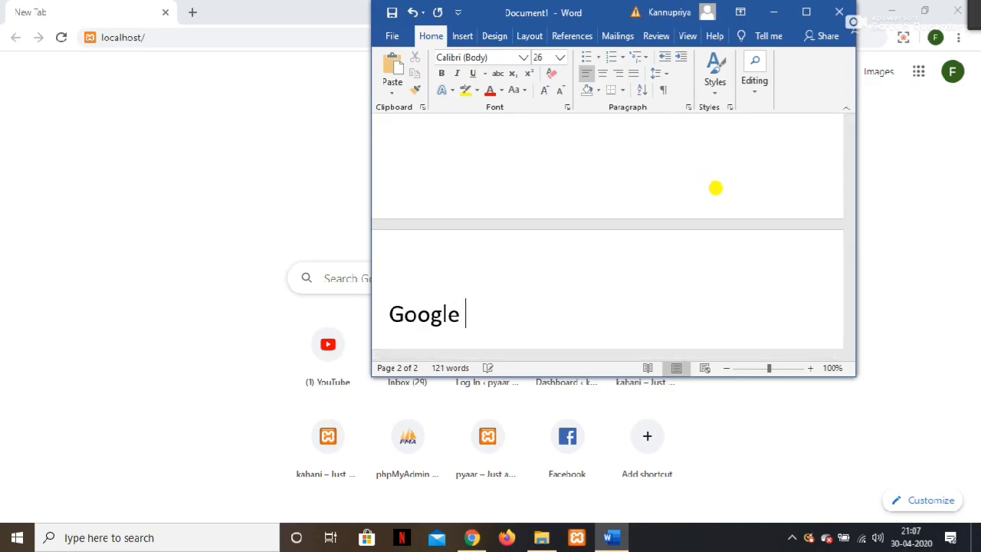
text(pe seach)
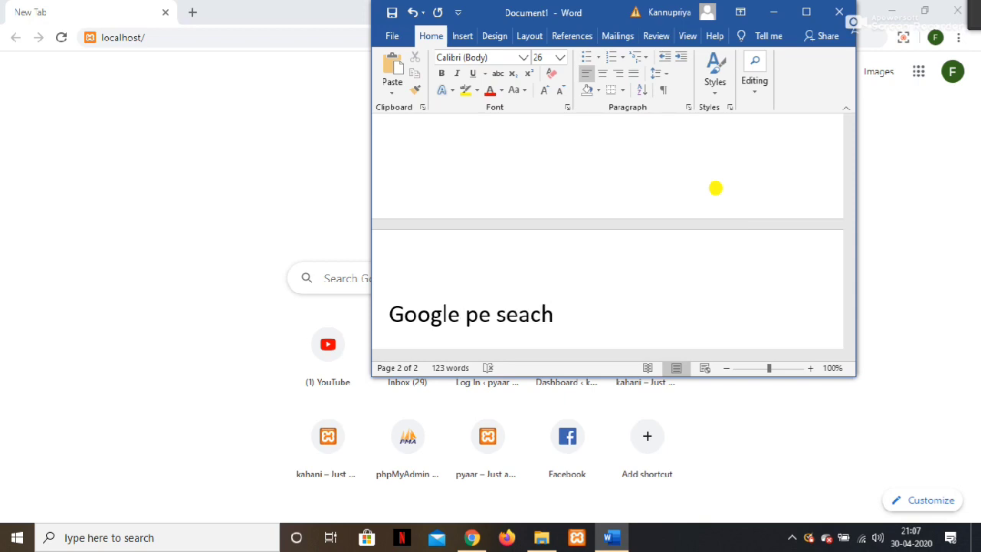
key(BackSpace)
key(BackSpace)
text(rch la)
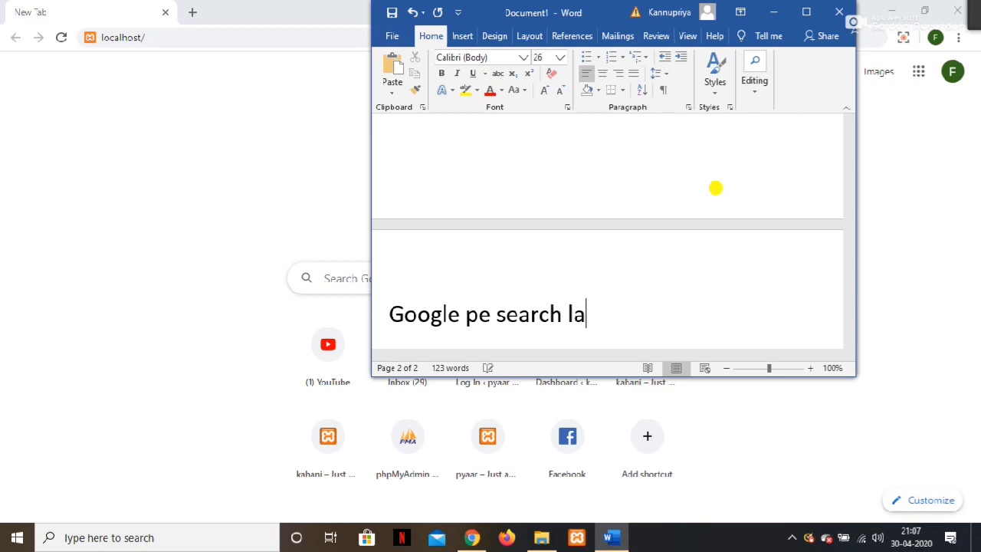
key(BackSpace)
key(BackSpace)
text(kare )
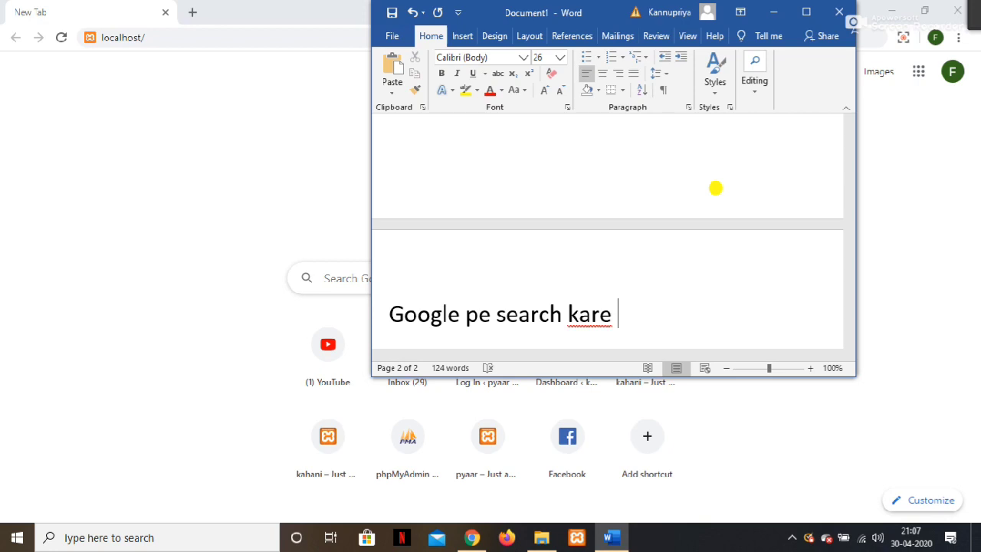
text(same )
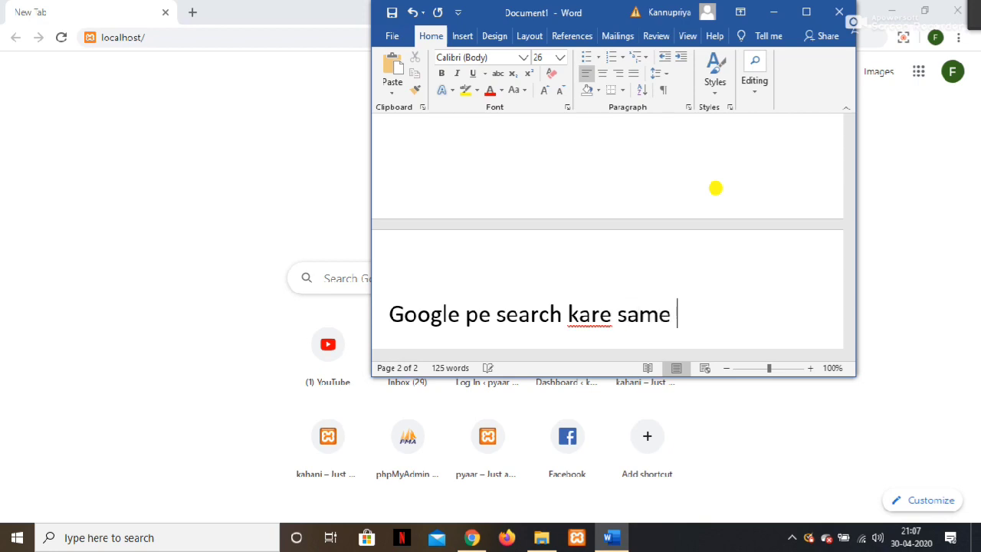
text(search )
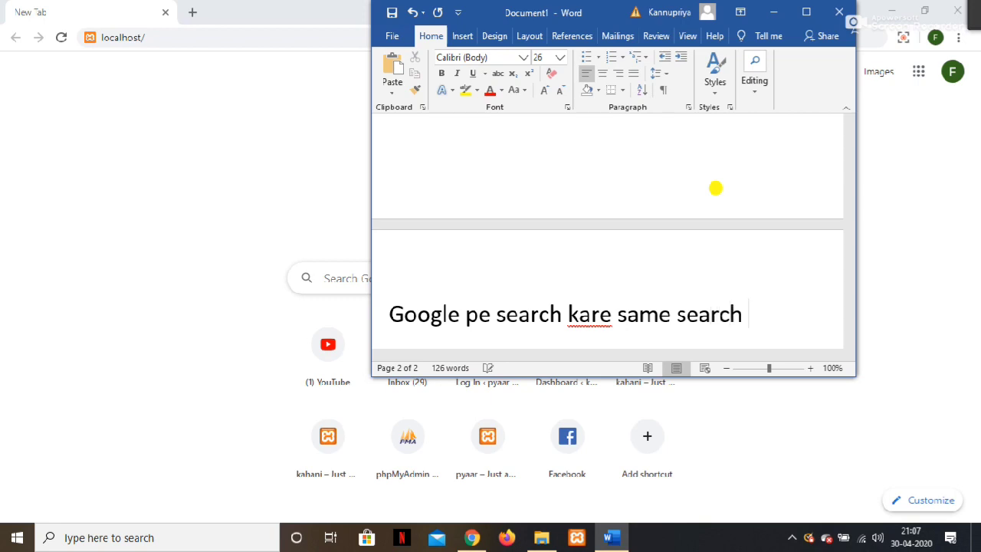
text(kariyega )
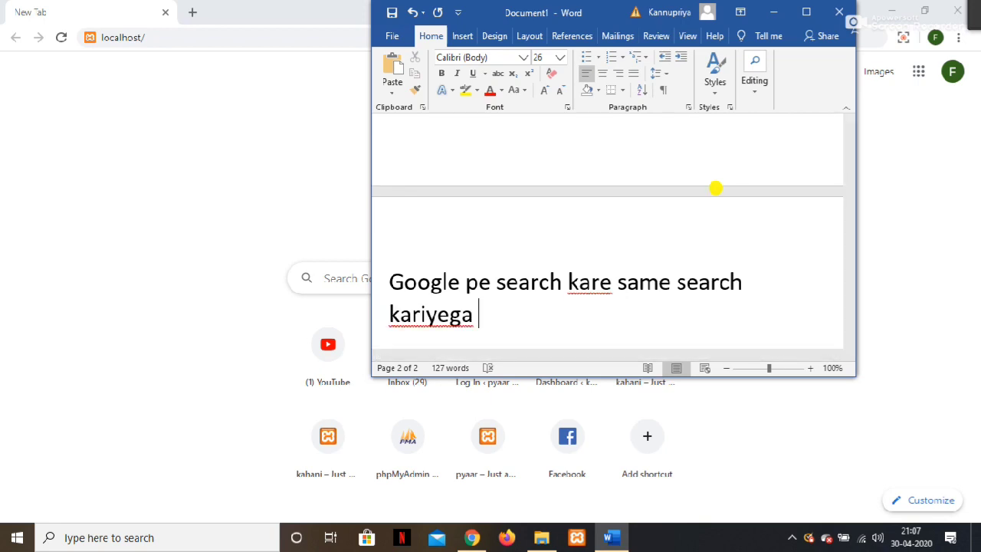
text(localhost?)
key(BackSpace)
text(/)
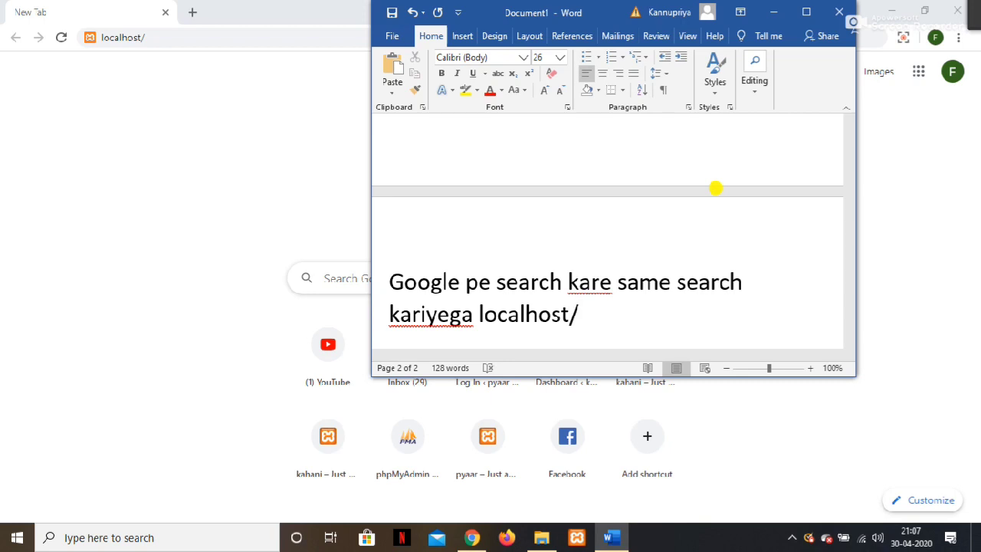
text(phpmyadmin/)
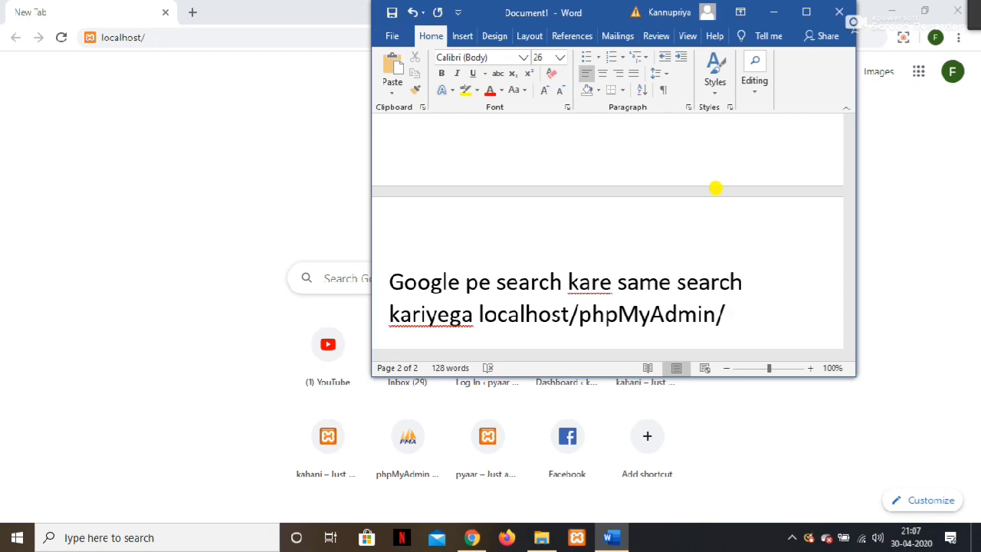
Colour the localhost/phpMyAdmin/ address red and minimise the Word document.
drag(725, 315, 479, 316)
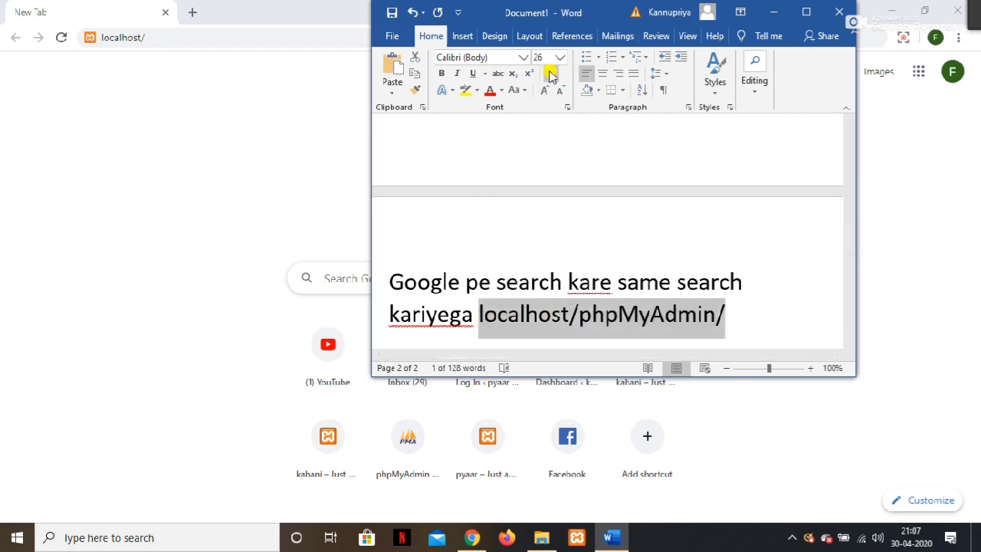
click(492, 92)
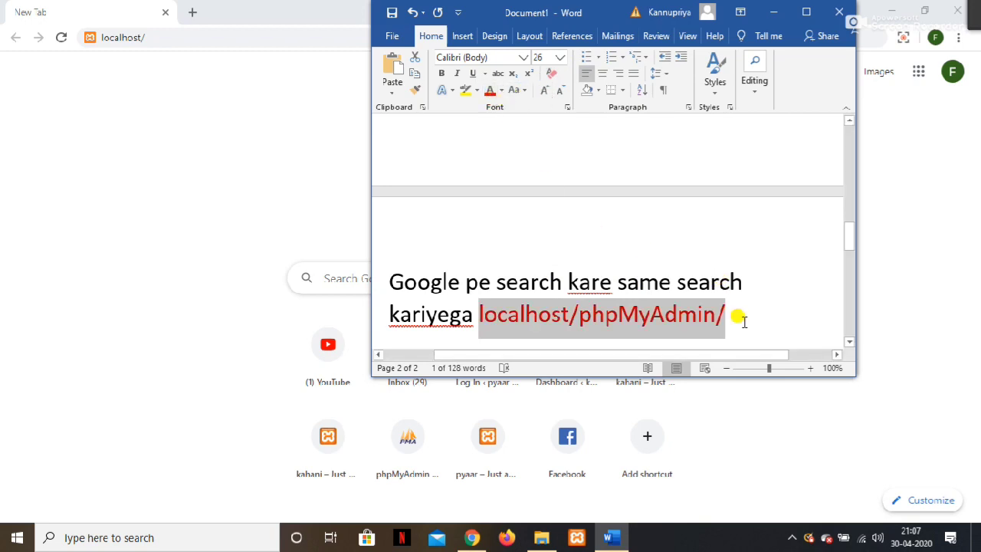
double_click(769, 314)
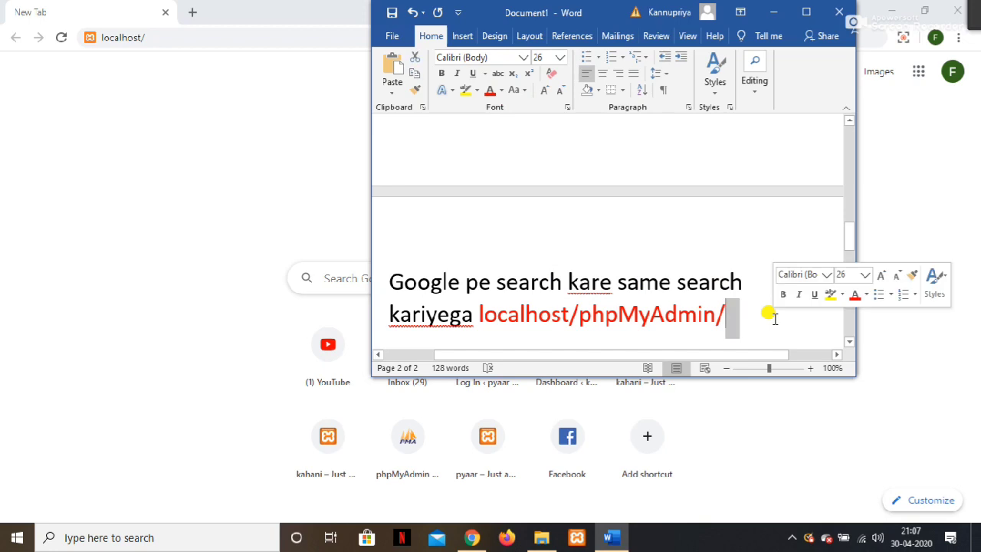
click(774, 11)
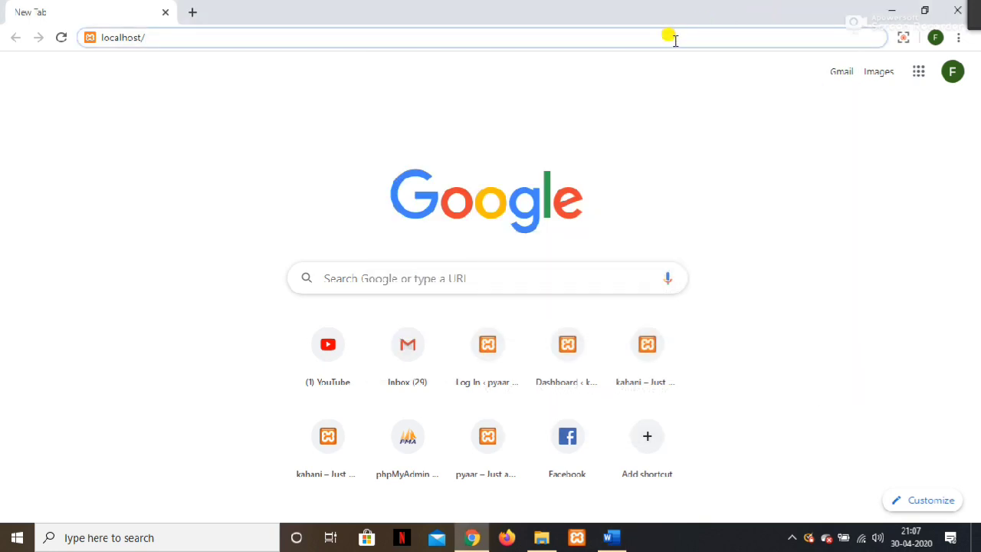
Load localhost/phpmyadmin/ in Chrome's address bar.
key(BackSpace)
key(BackSpace)
key(BackSpace)
key(BackSpace)
key(BackSpace)
key(BackSpace)
key(BackSpace)
key(BackSpace)
key(BackSpace)
key(BackSpace)
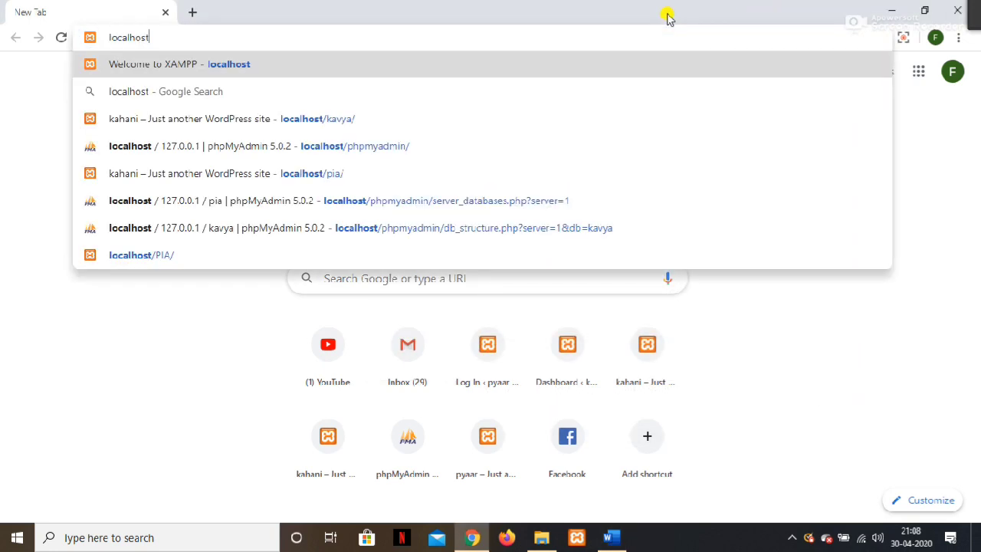
text(local)
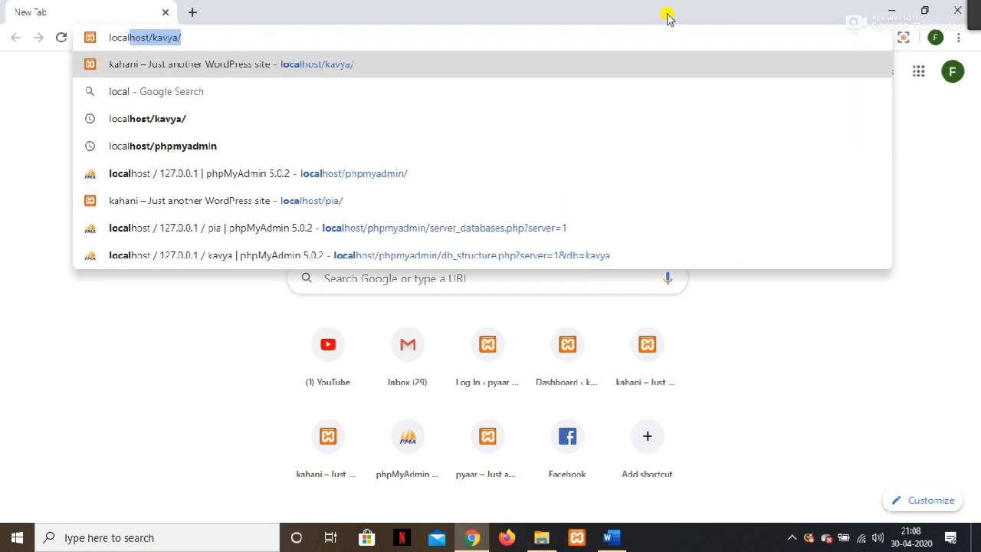
text(host/)
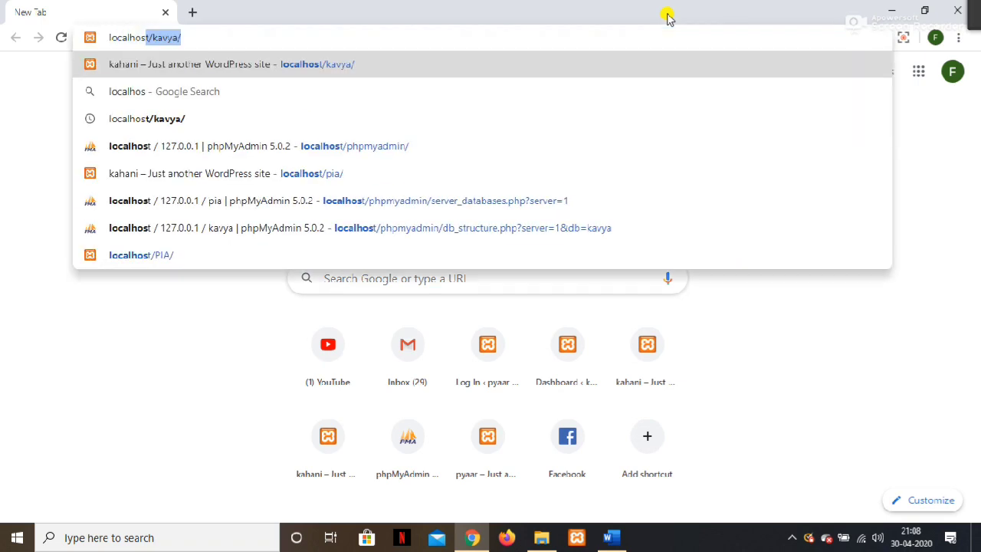
key(Delete)
text(php)
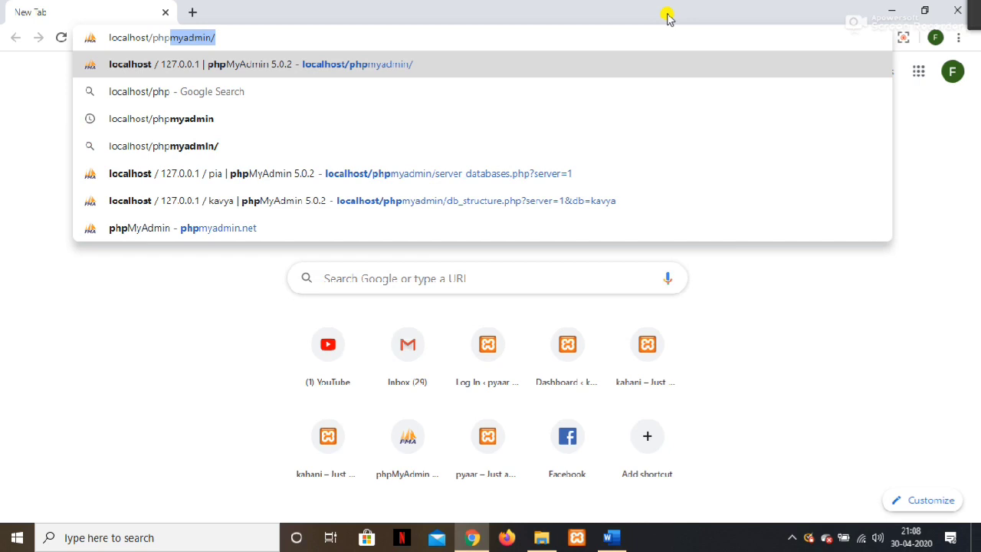
text(myadmin)
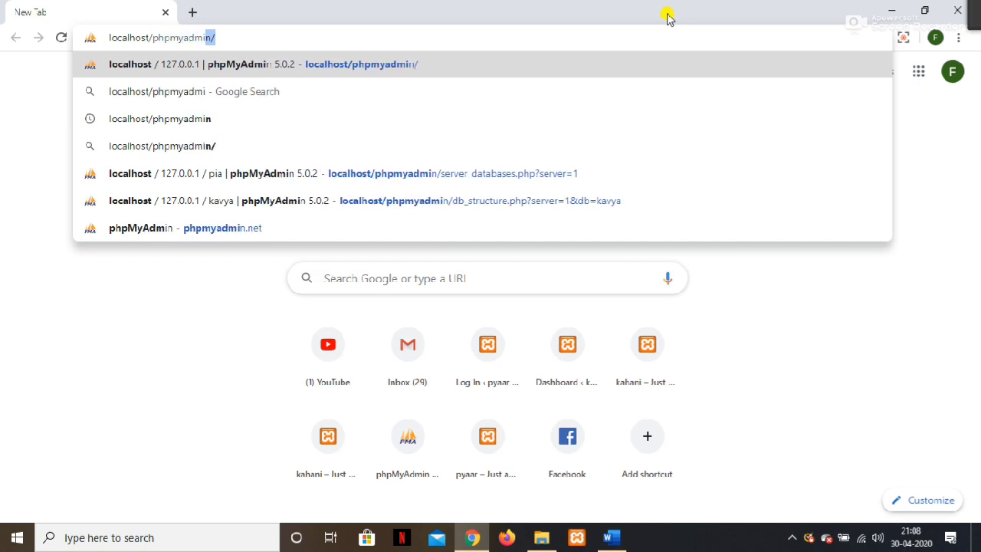
text(/)
key(Return)
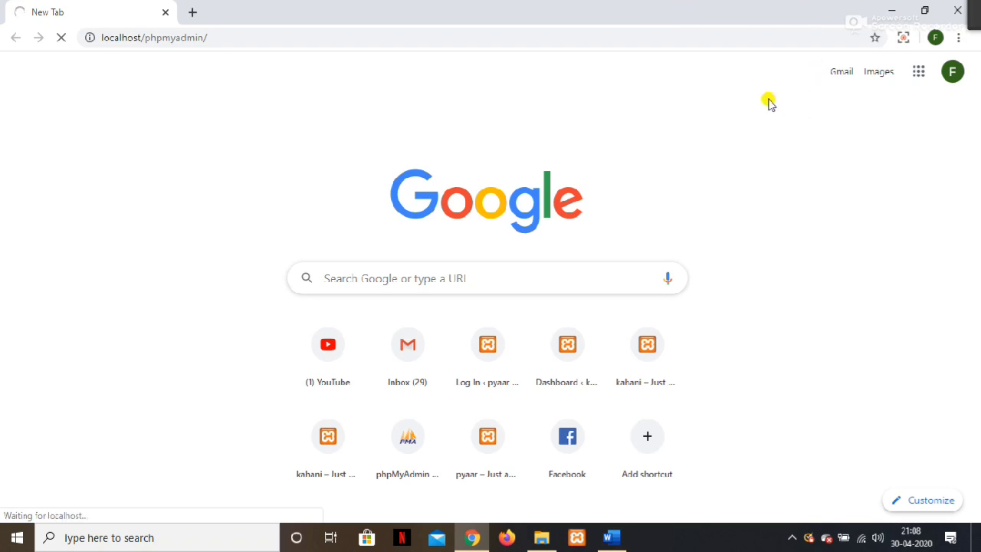
Note in Word that phpMyAdmin has a New page on its left side to open.
key(alt+Tab)
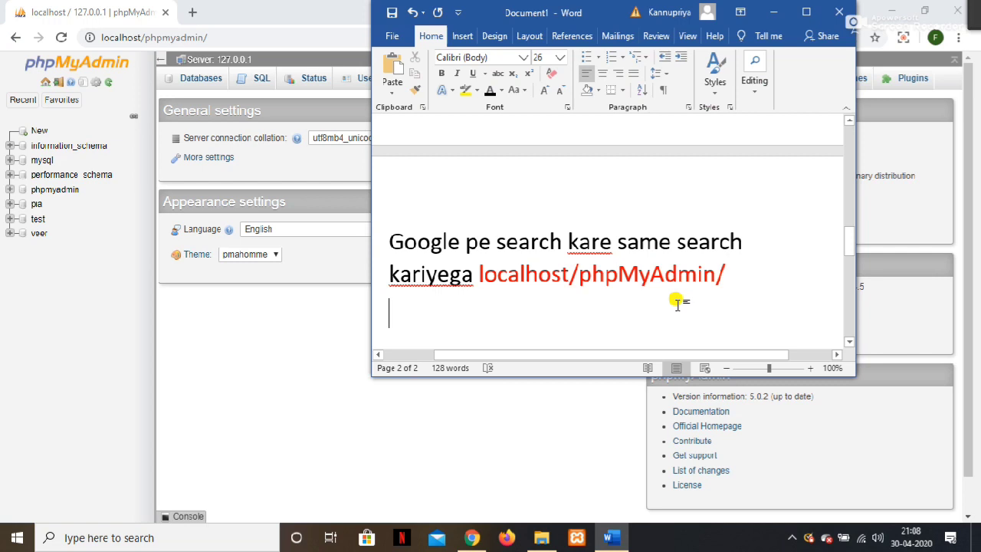
text(loo)
key(BackSpace)
key(BackSpace)
key(BackSpace)
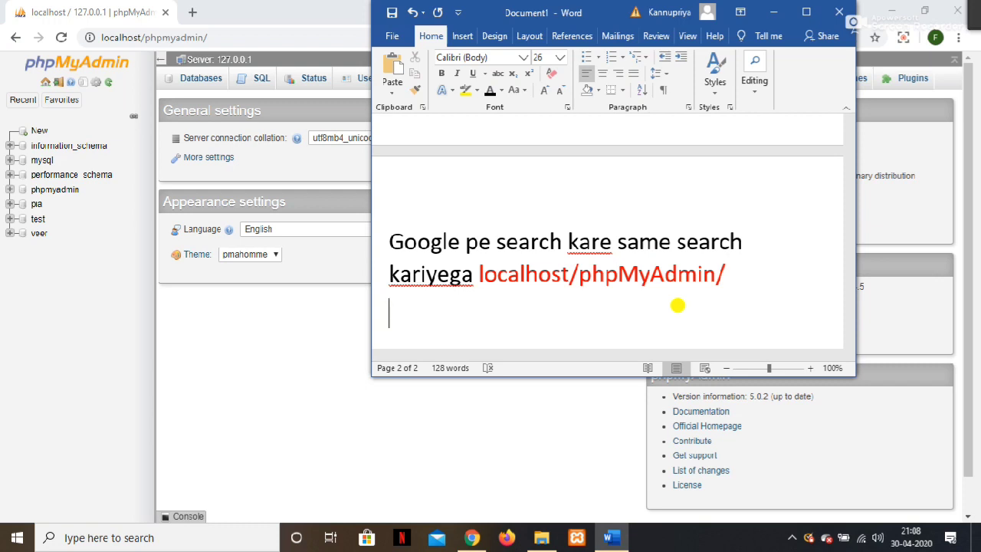
text(phpmyadmi)
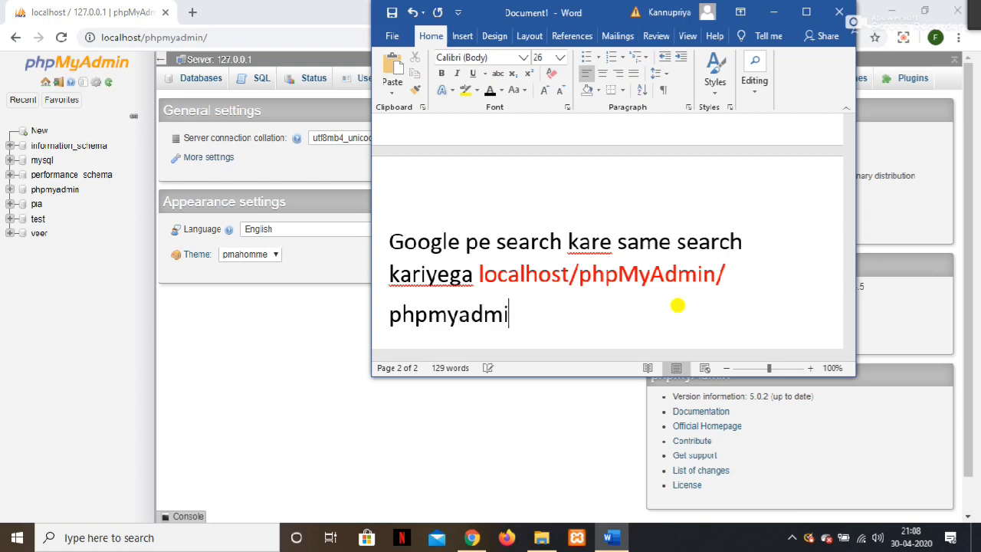
text(n k )
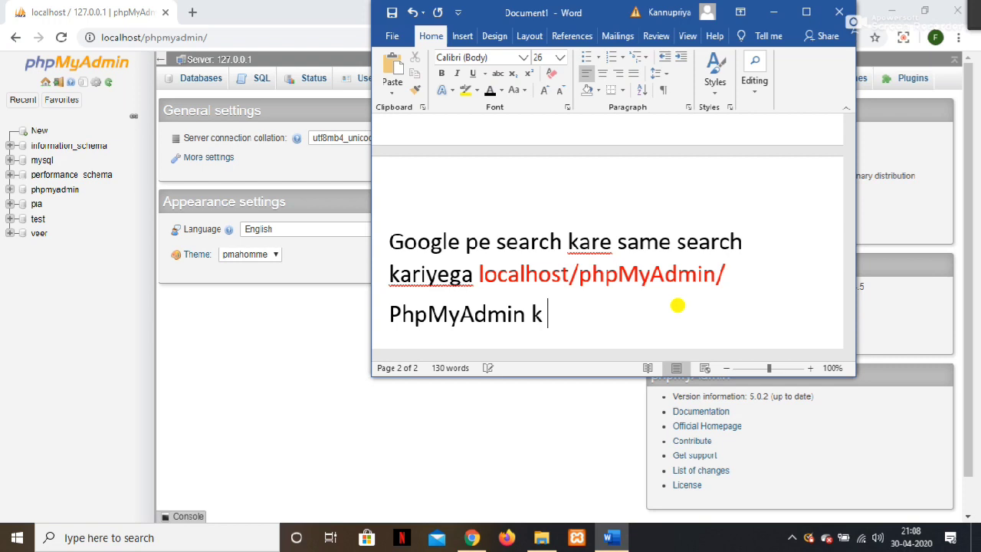
text(rleft sid)
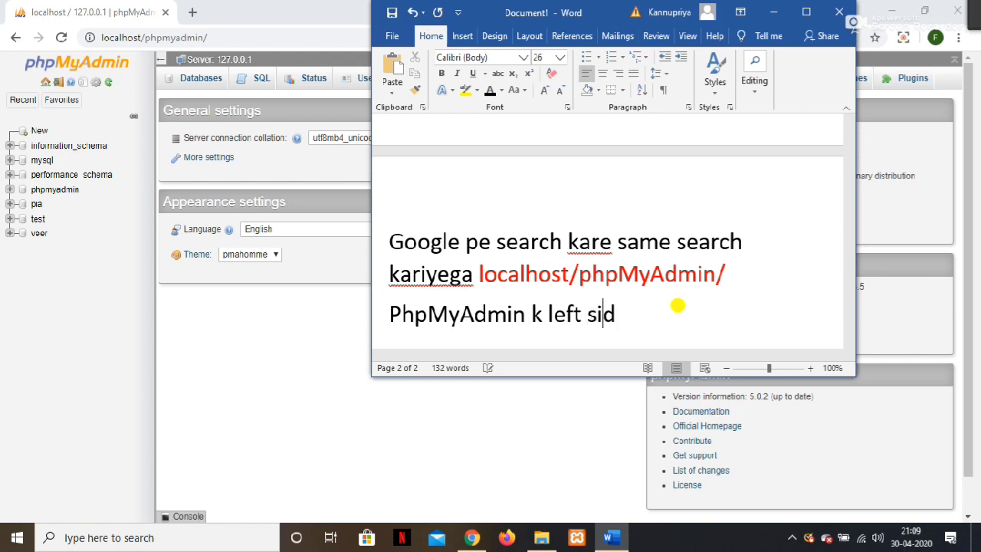
text(e pe new )
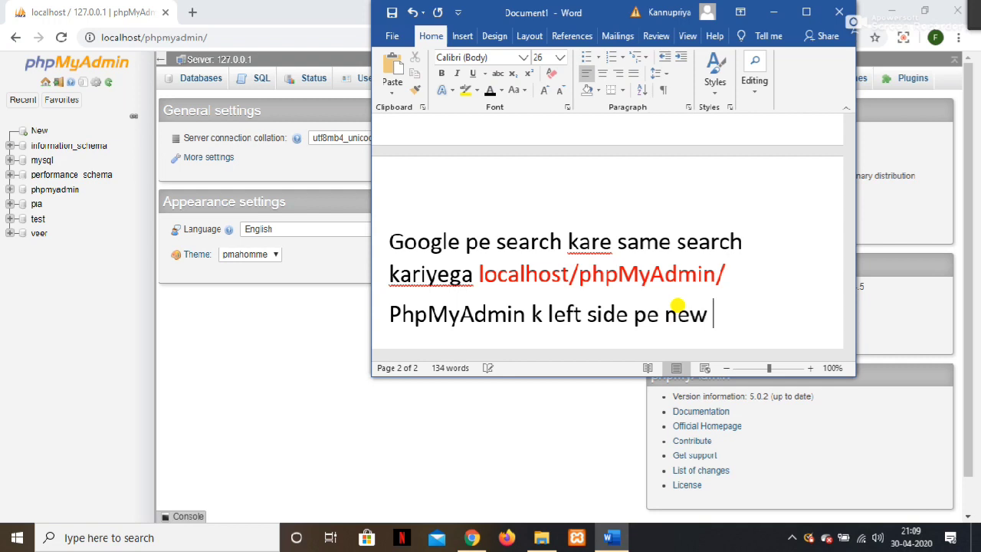
text(k naam se )
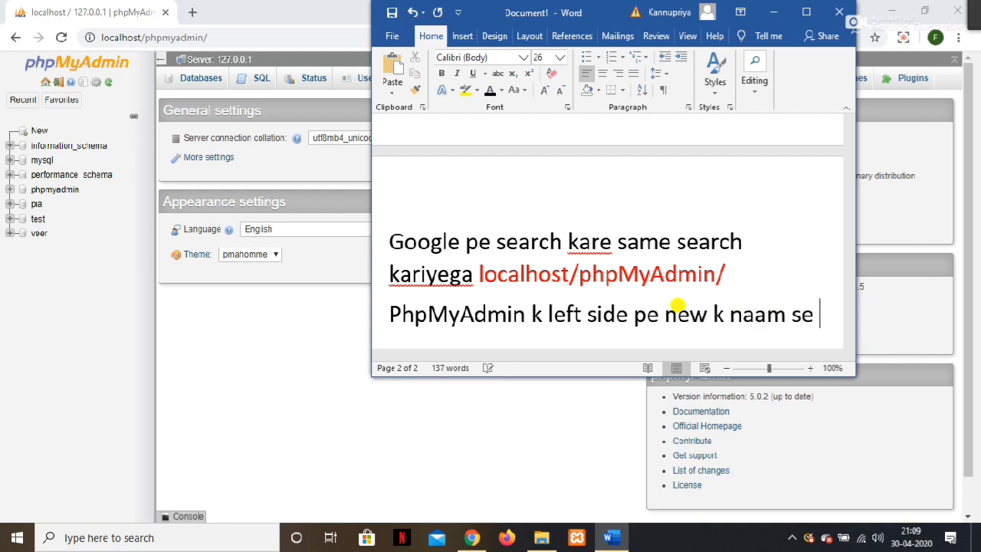
text(ek page hoga usko open kare)
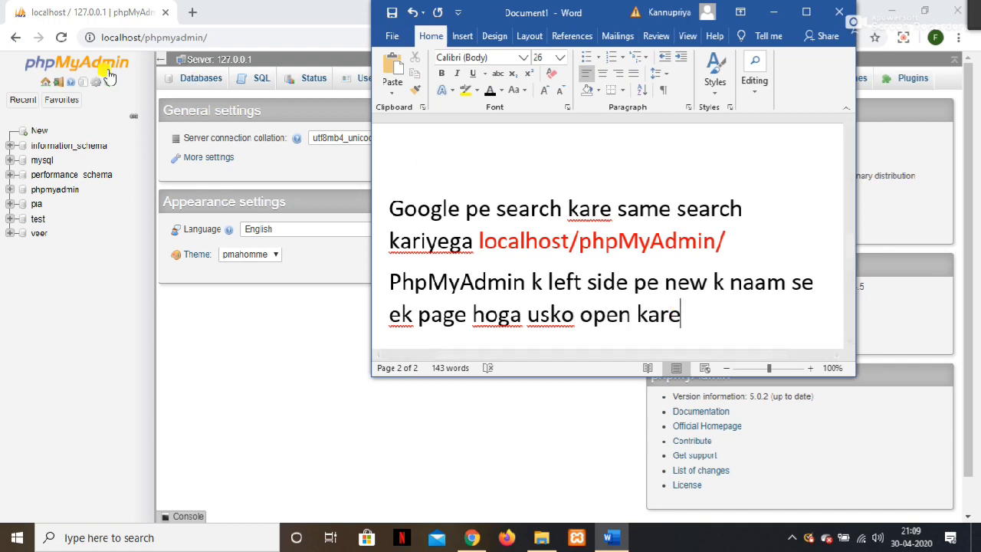
Open phpMyAdmin's New page from the left navigation panel.
click(126, 130)
drag(127, 130, 20, 123)
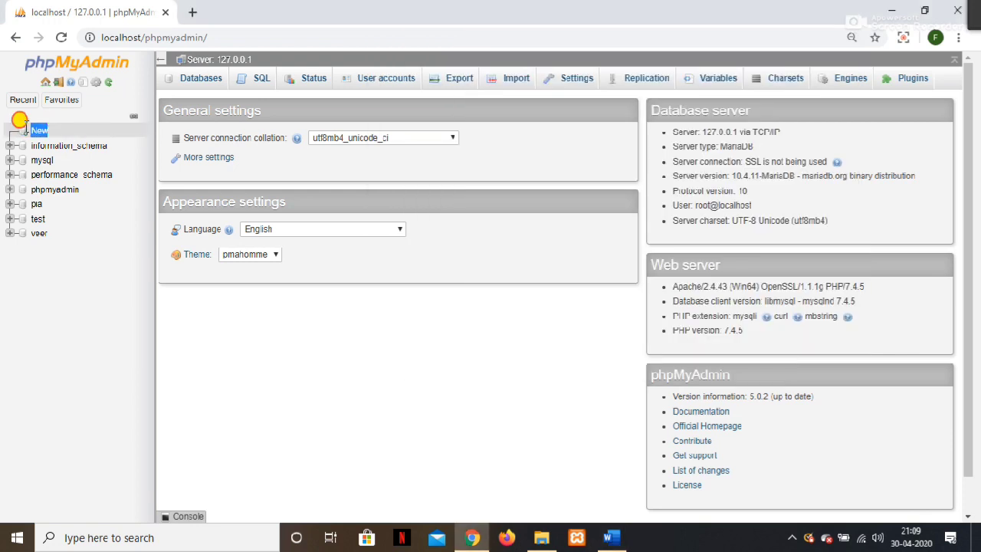
click(35, 133)
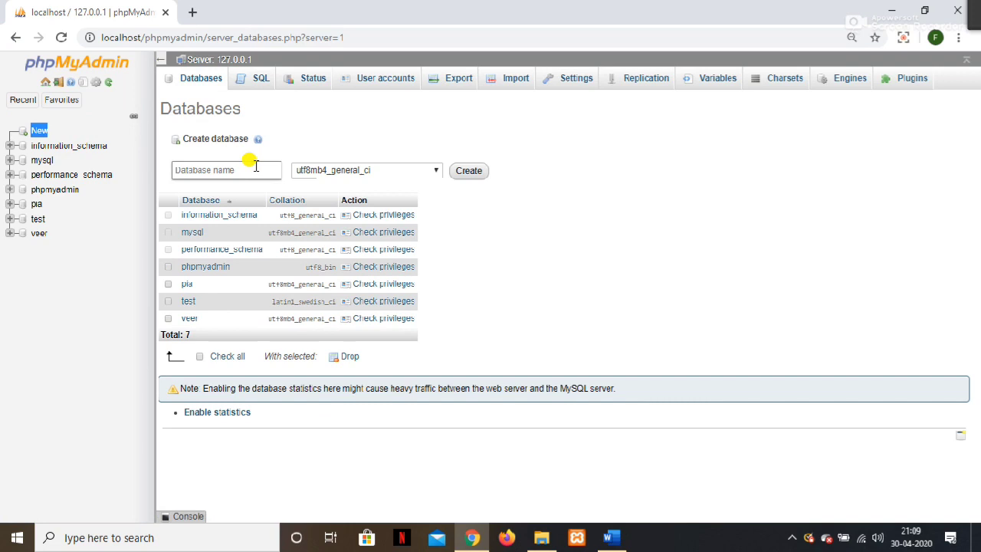
Add a note to enter the XAMPP folder name under create database.
click(610, 537)
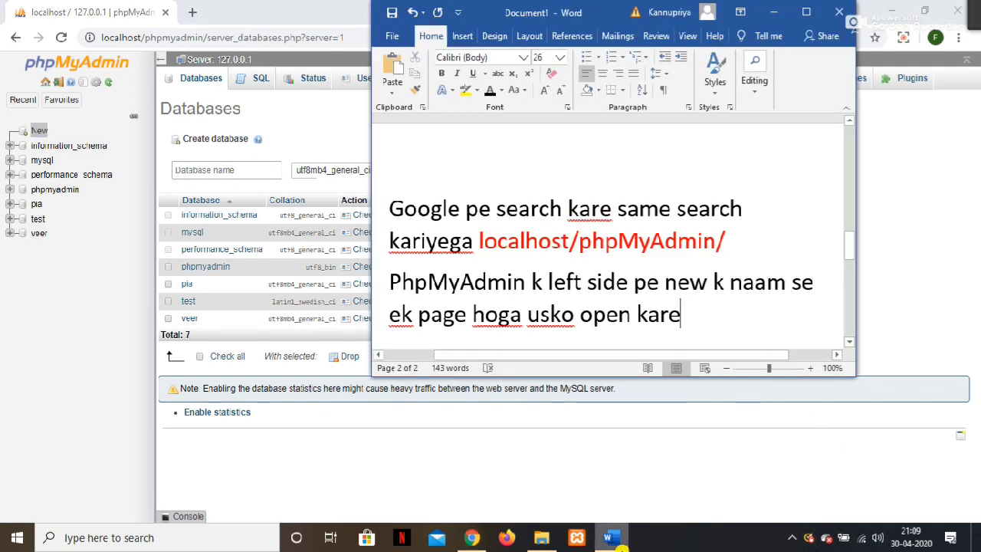
key(Return)
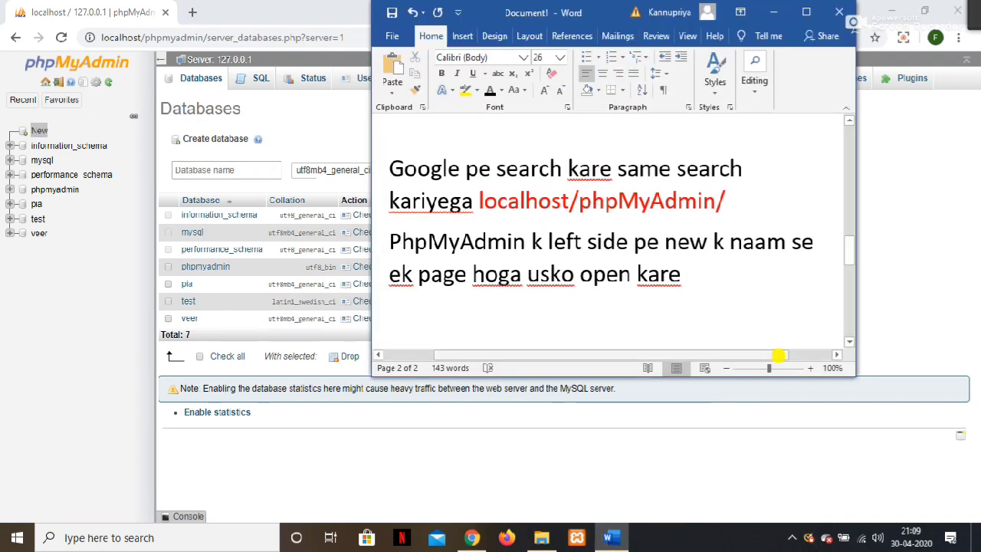
text(waha )
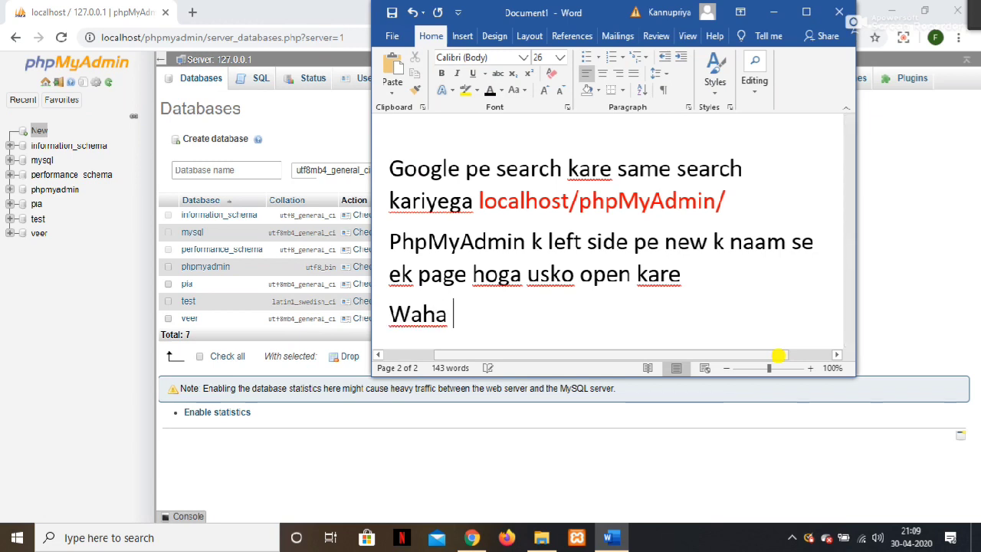
text(apko create )
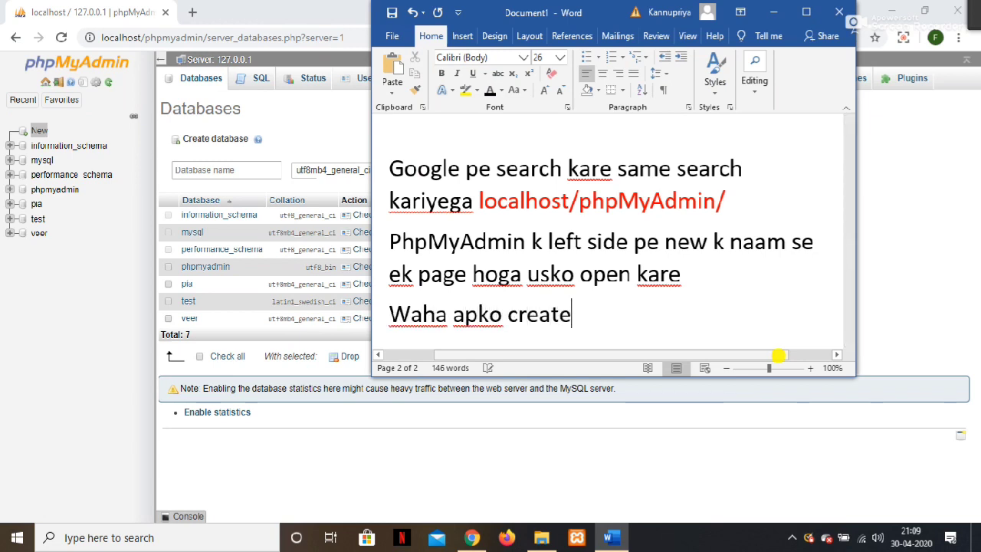
text(datab)
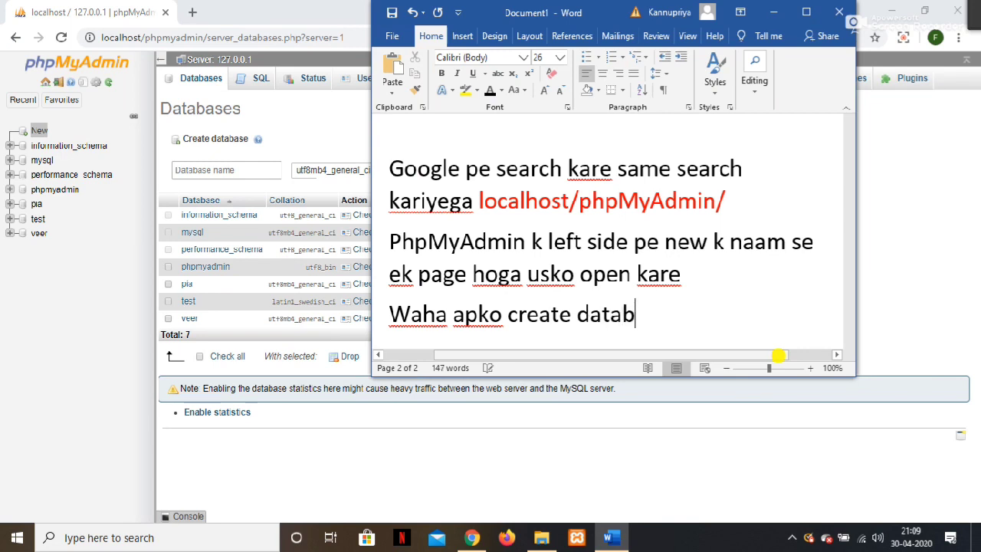
text(ase k naam)
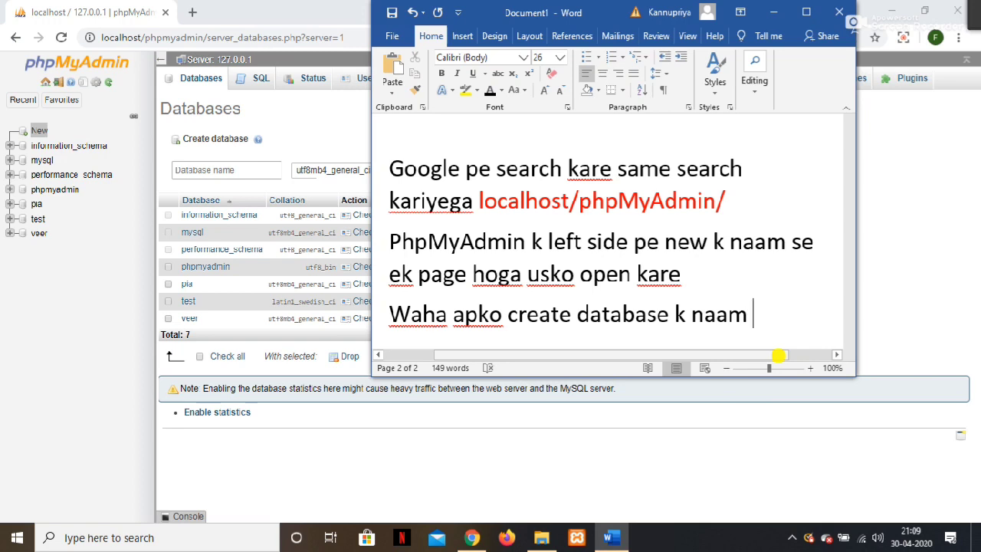
key(BackSpace)
key(BackSpace)
key(BackSpace)
key(BackSpace)
key(BackSpace)
key(BackSpace)
text(dekhega )
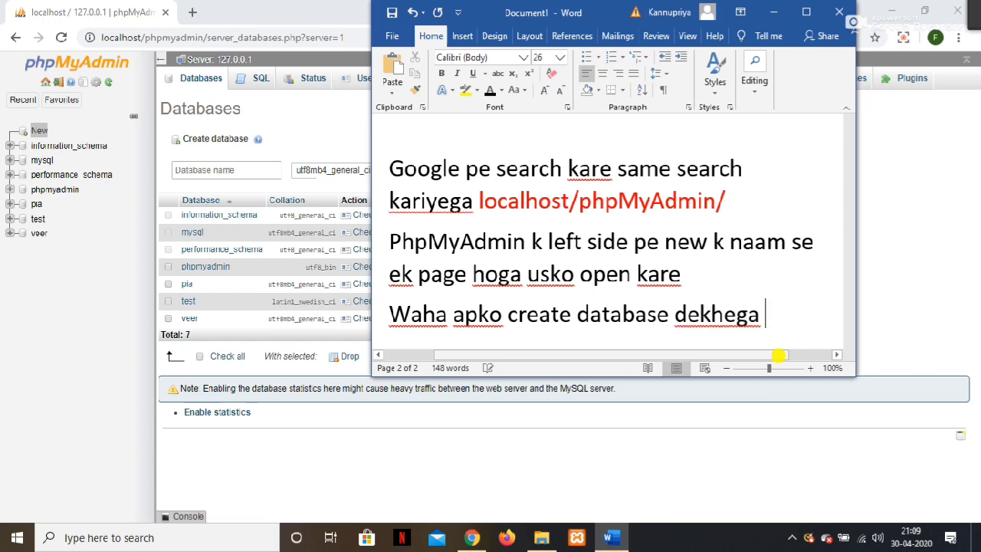
text(waha apko us)
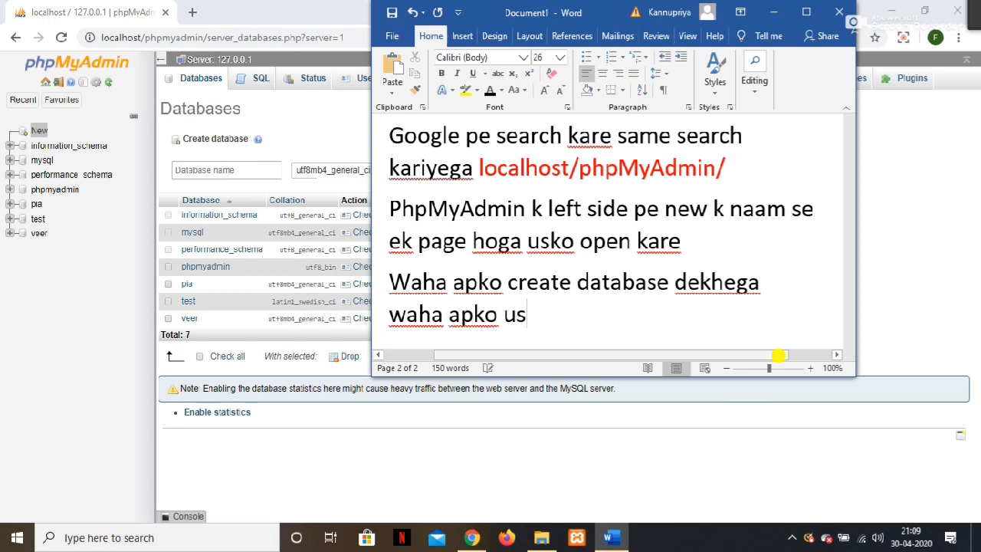
text(e florder)
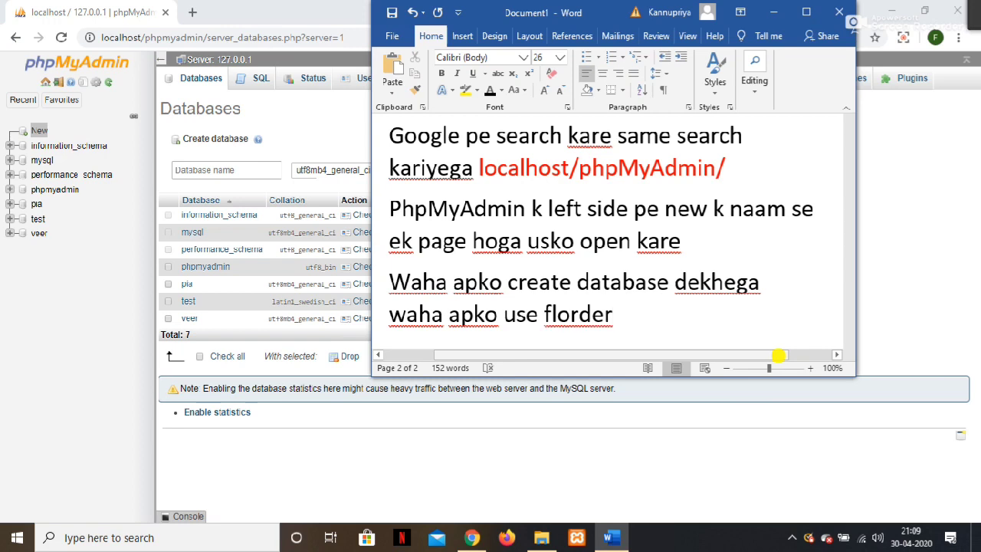
key(BackSpace)
key(BackSpace)
key(BackSpace)
key(BackSpace)
key(BackSpace)
key(BackSpace)
key(BackSpace)
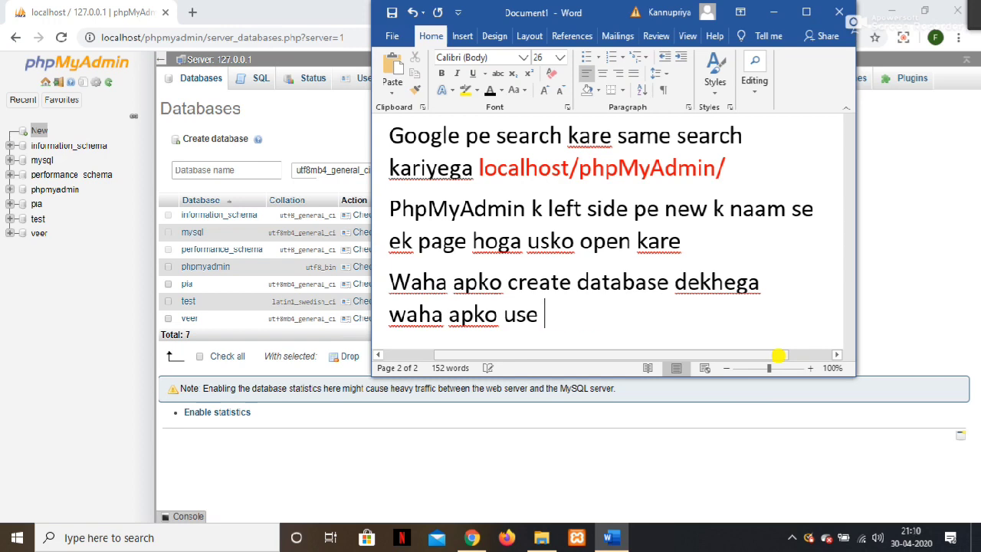
text(folder k)
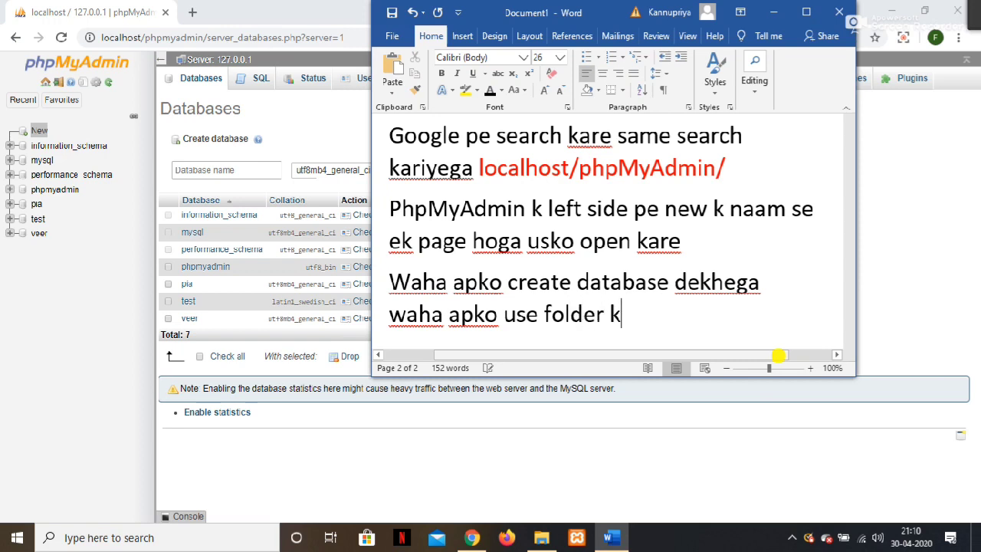
text(a naam dalna jo humne )
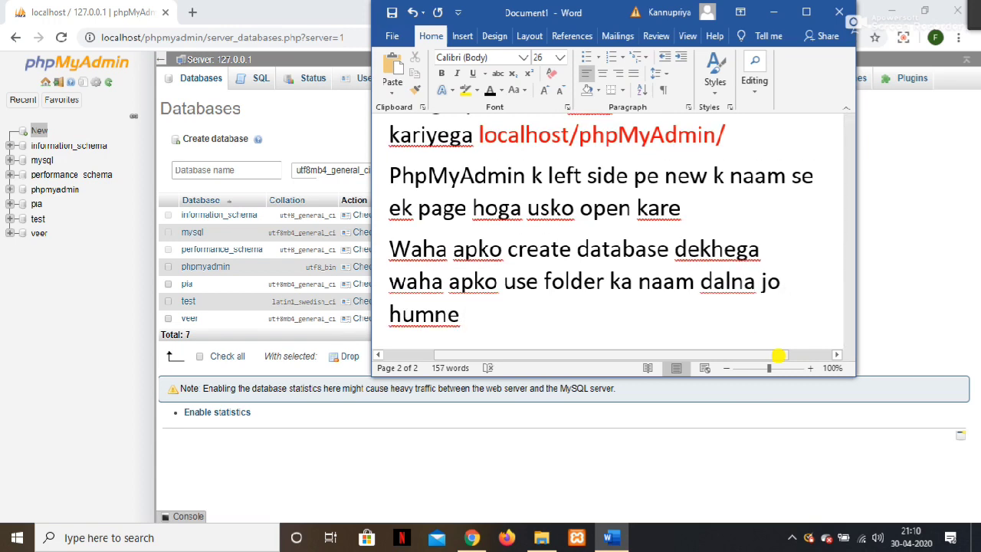
text(xammp )
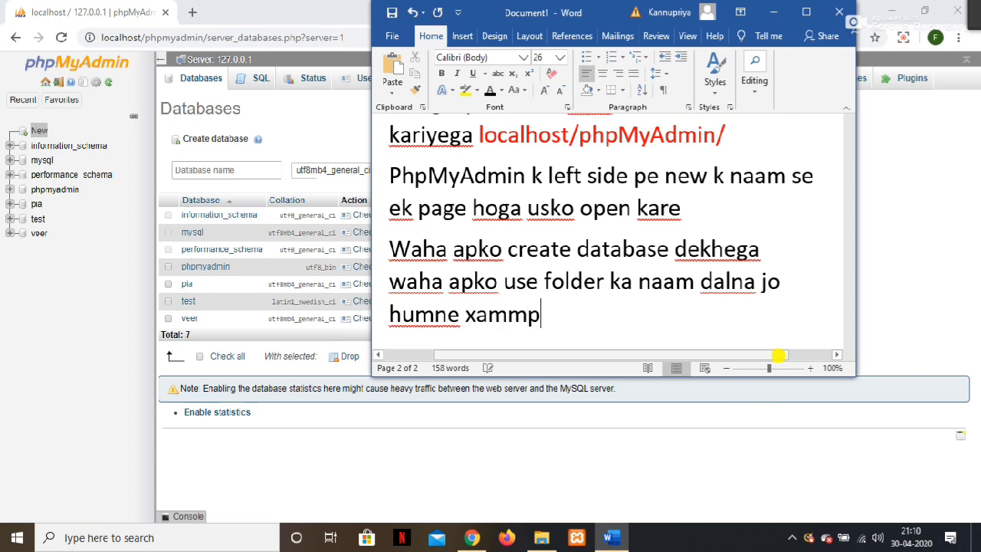
text(me banaya h)
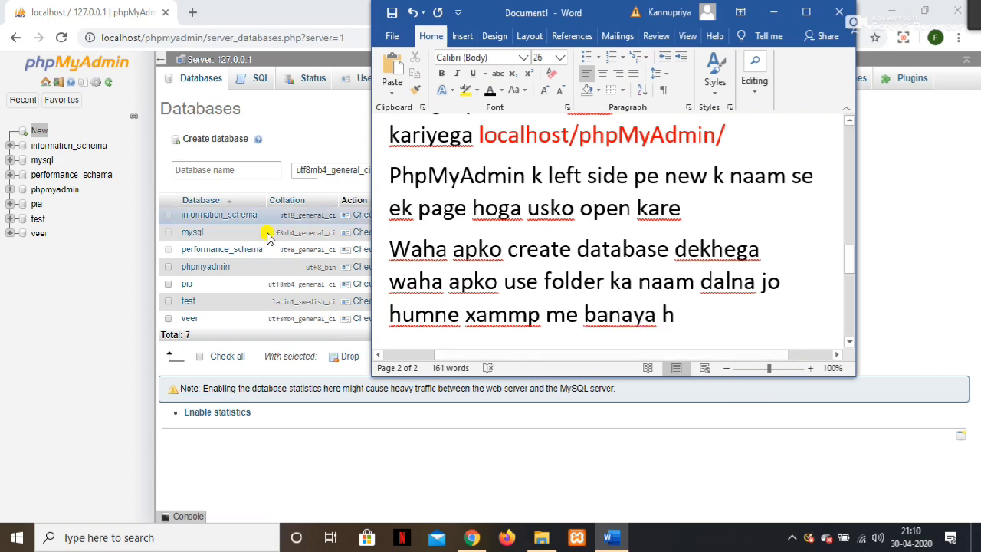
Create a phpMyAdmin database named after the XAMPP project folder.
click(226, 169)
text(t)
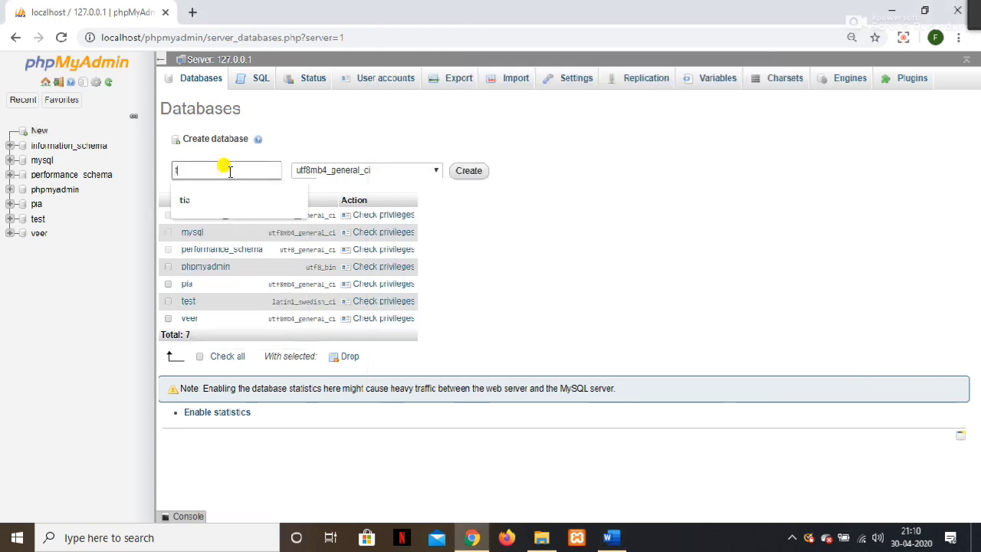
text(annu)
key(Return)
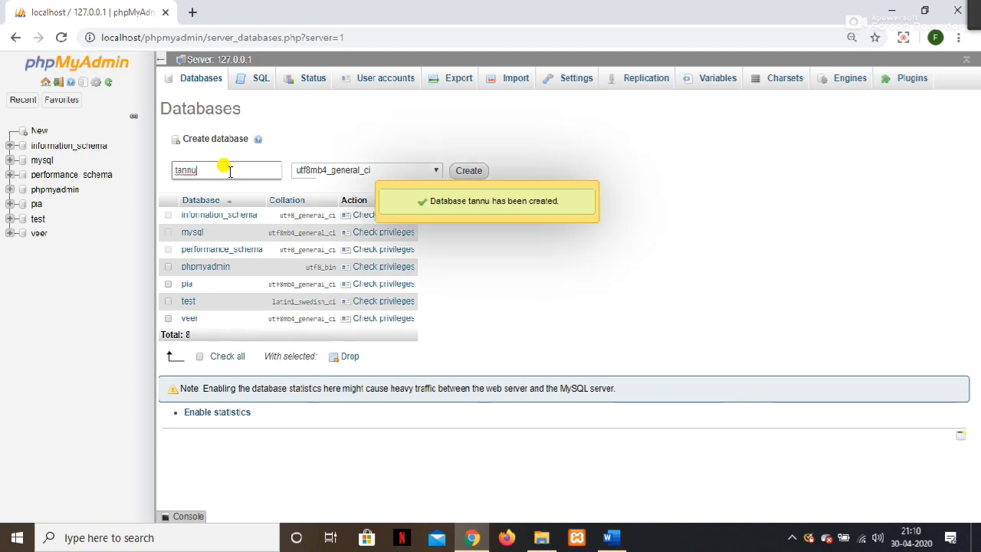
Note that the database is ready and WordPress will now be set up.
click(615, 538)
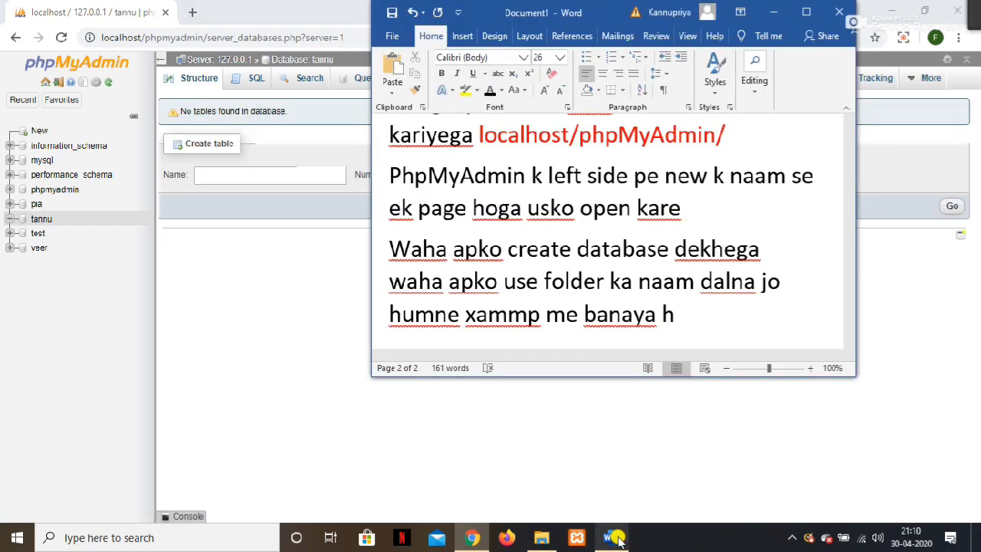
text(hum)
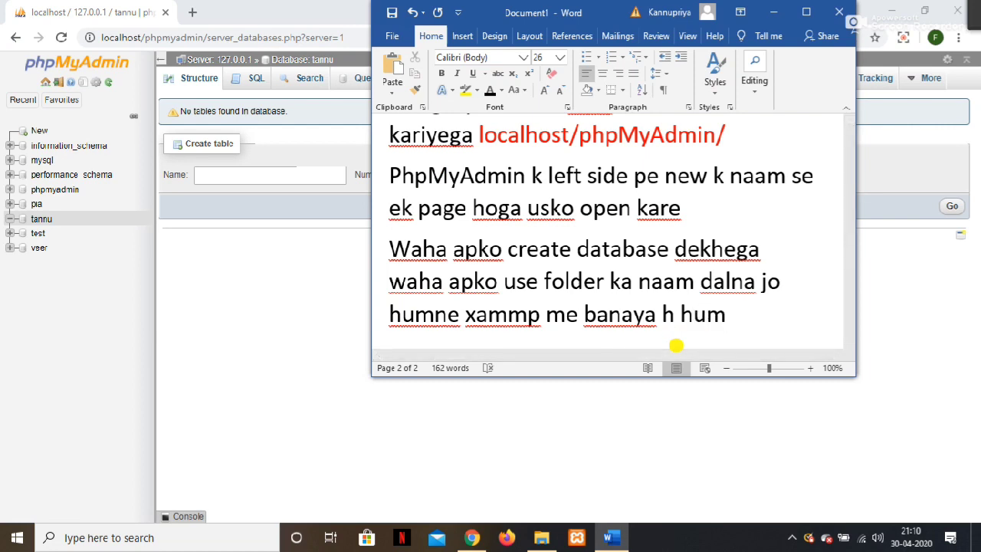
text(ra)
text(dat)
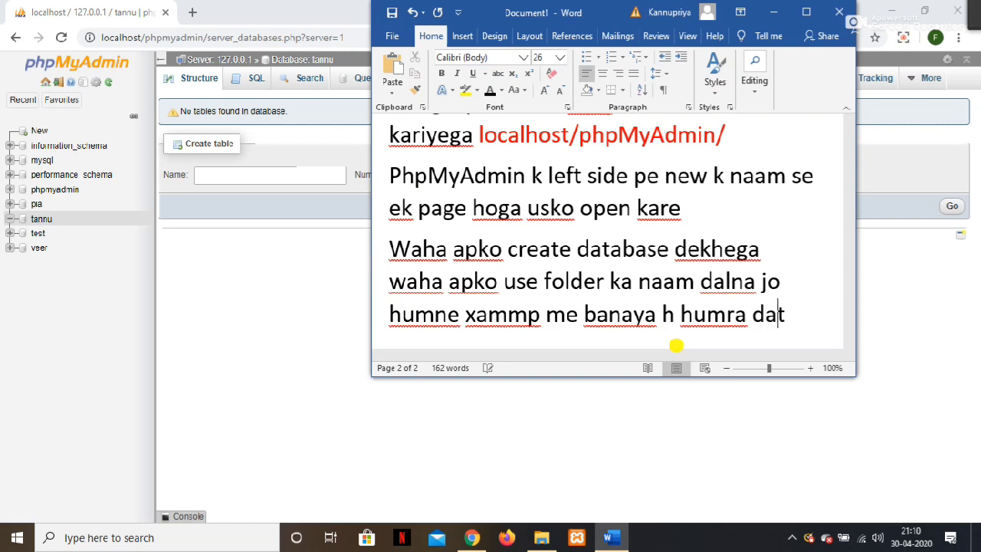
text(a ba)
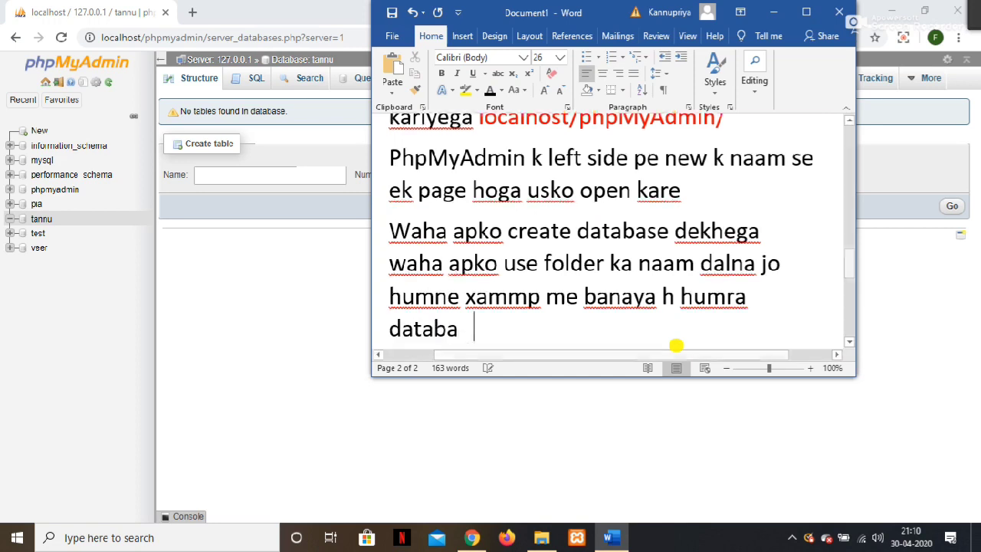
text(se ready )
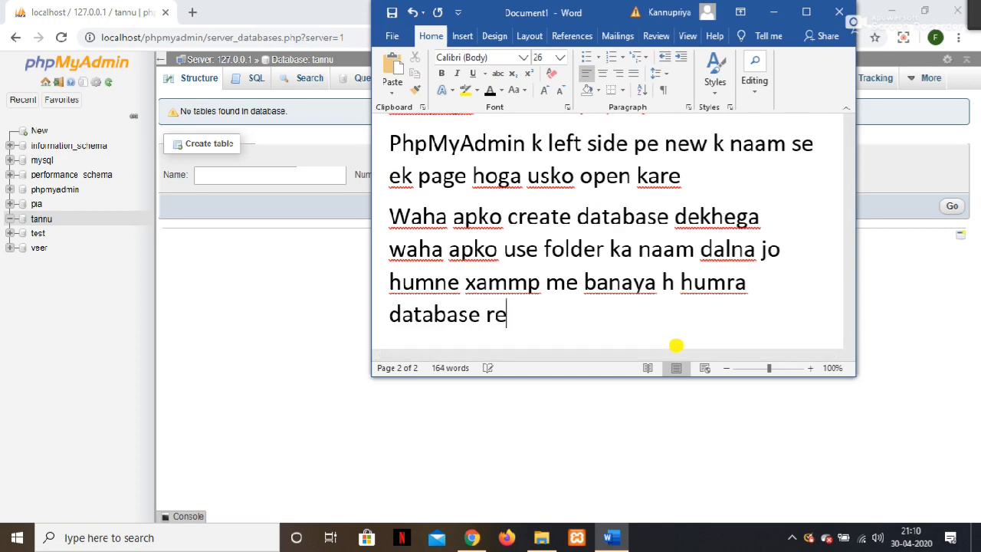
text(h)
key(Return)
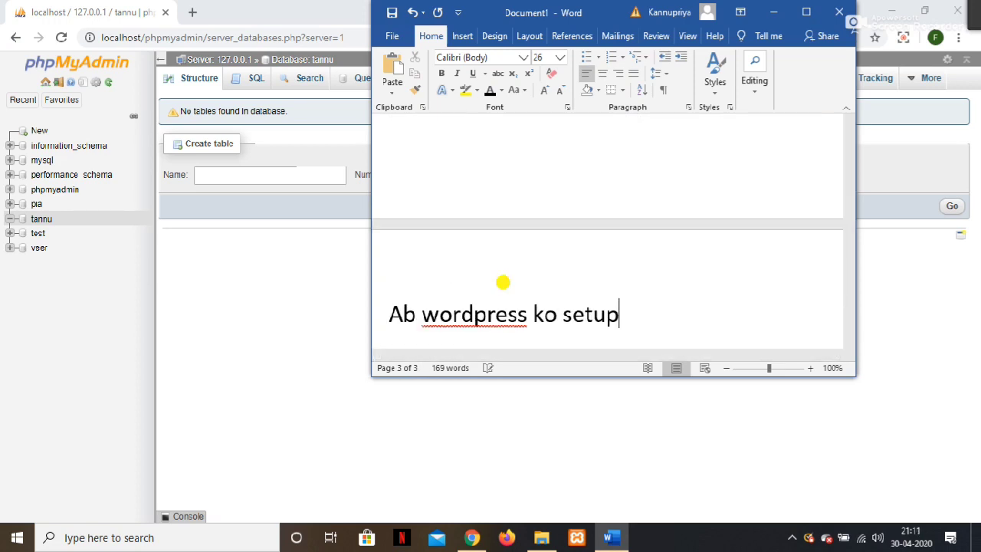
text(karege)
key(Return)
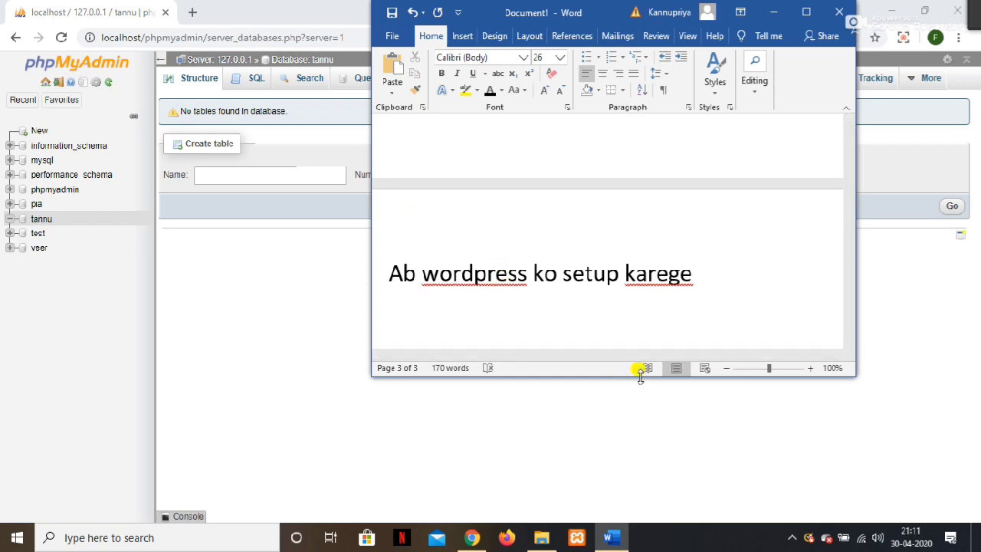
Add 'newtab open kar k search karege' followed by the local site address under localhost.
text(newtab open kar)
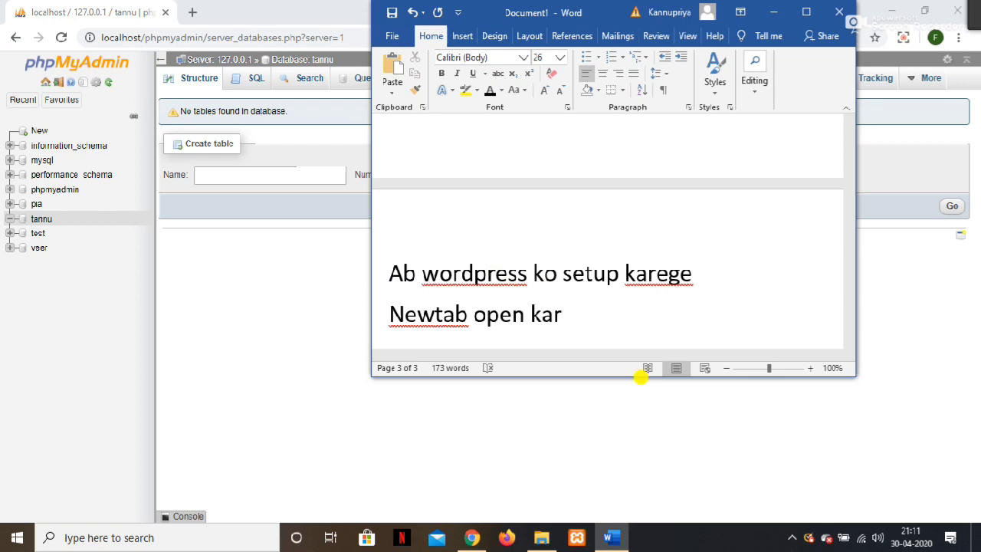
text( k se)
text(arch)
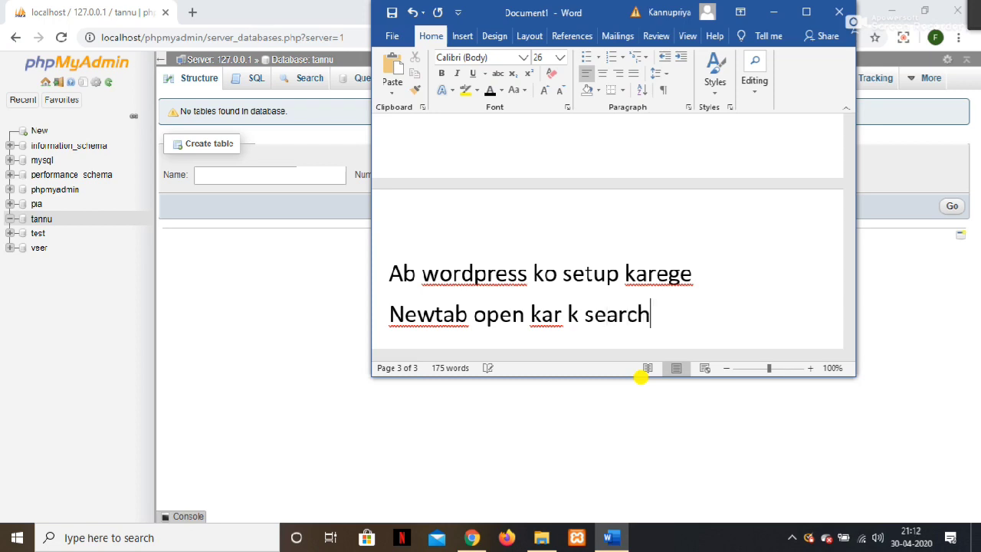
text( k)
key(BackSpace)
text(karege lo)
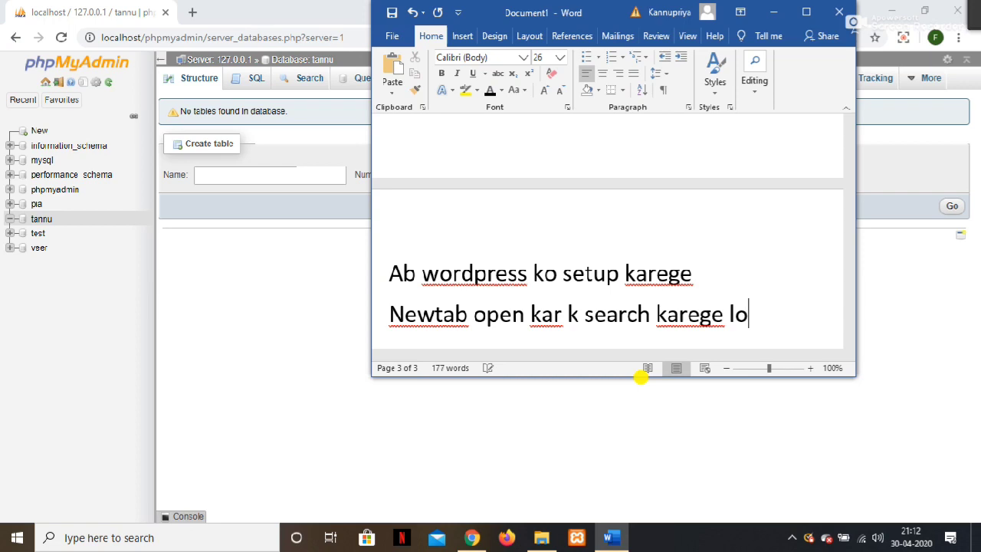
key(BackSpace)
key(BackSpace)
key(Return)
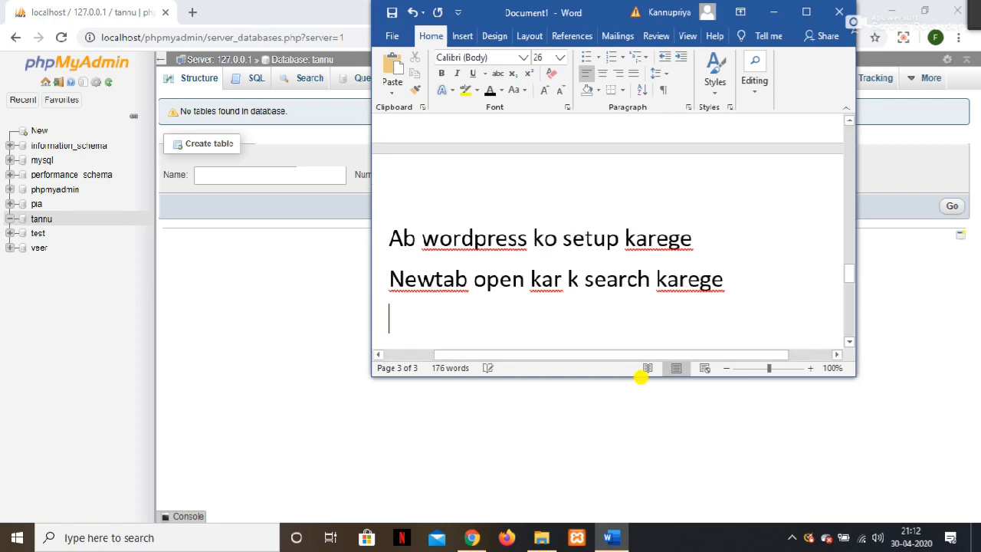
text(localho)
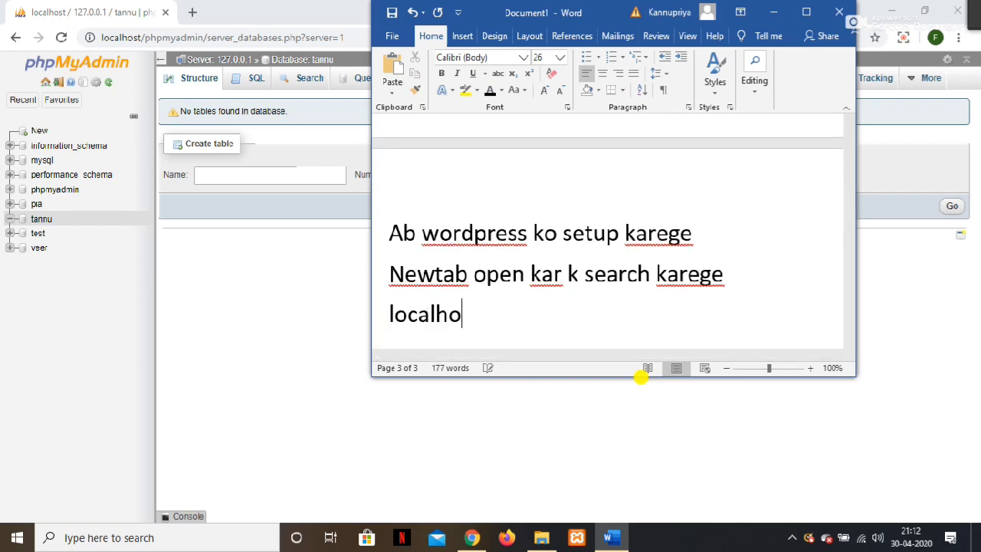
text(st?)
key(BackSpace)
text(/)
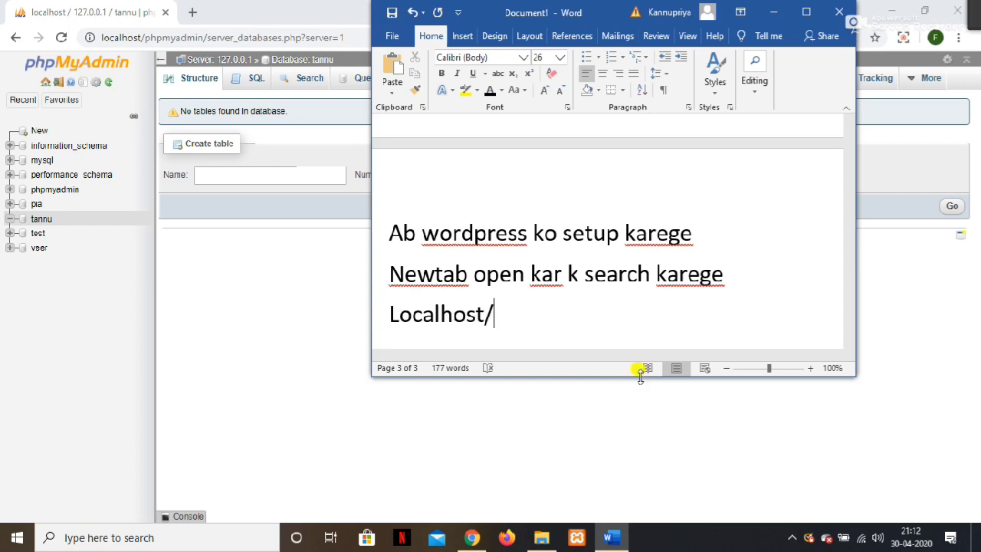
text(tannu/)
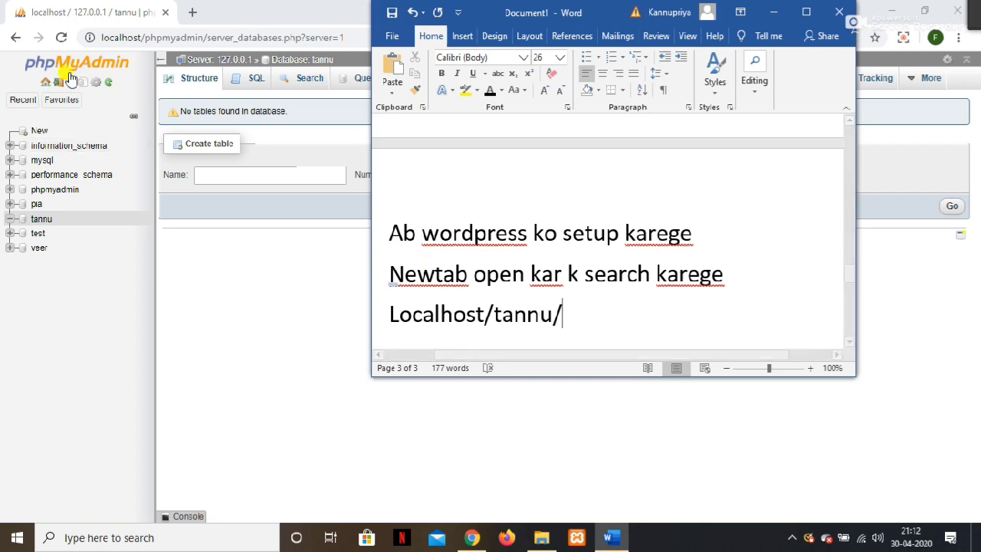
Load the local site in a new tab, keep English, and reach the database details form.
click(192, 13)
click(193, 12)
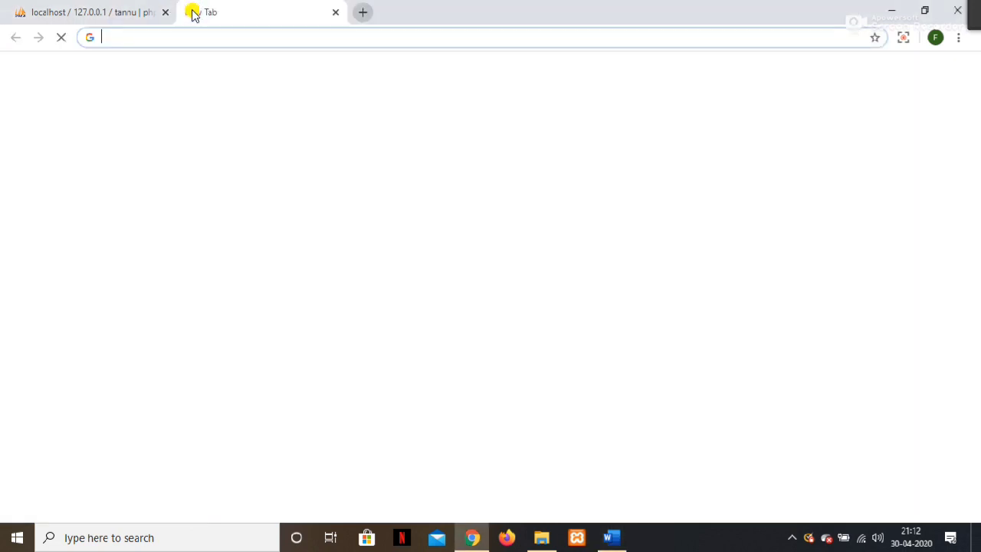
text(localhost)
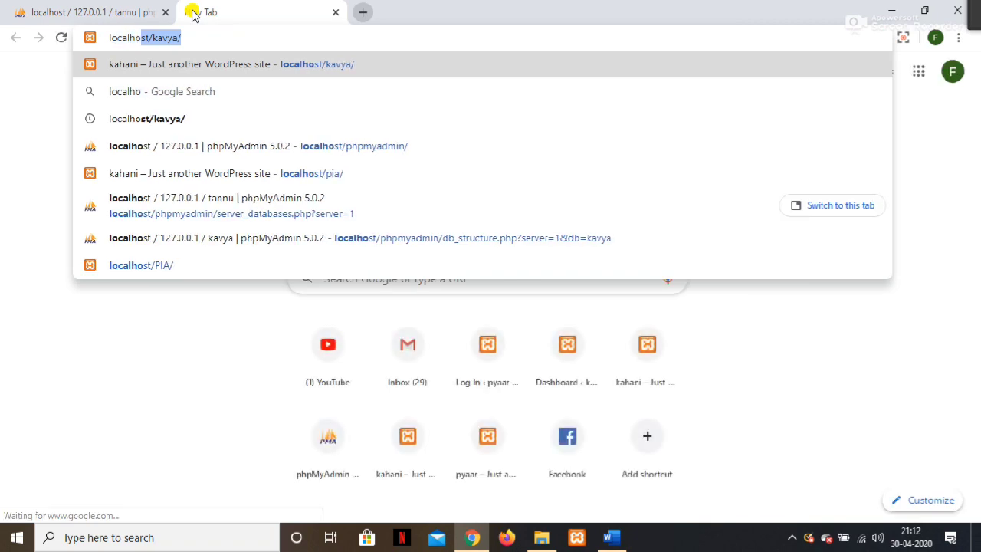
text(/tannu/)
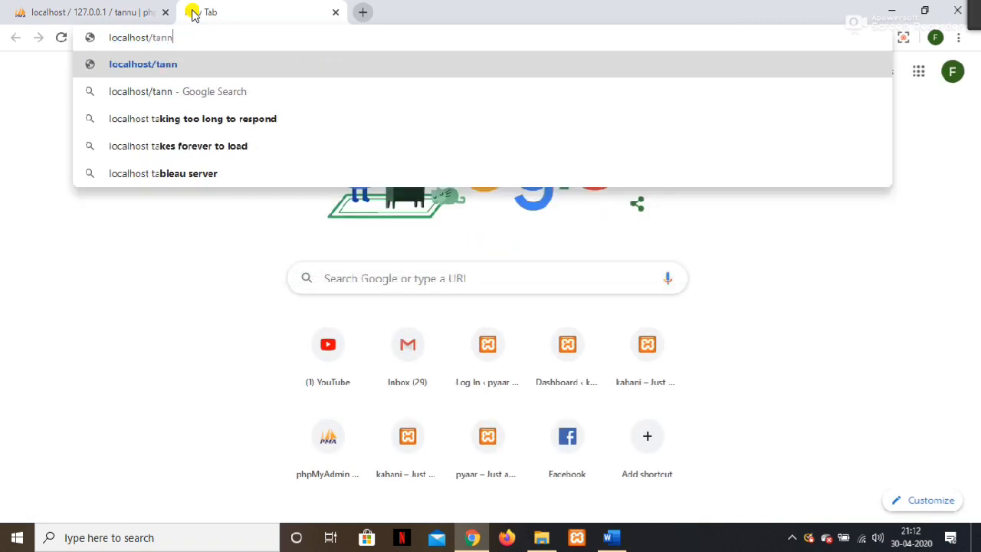
key(Return)
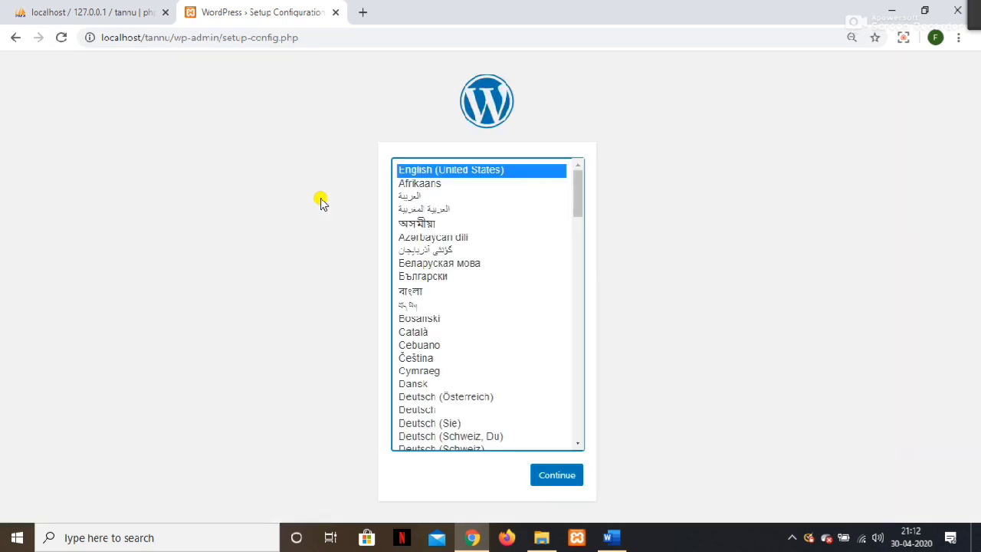
click(565, 476)
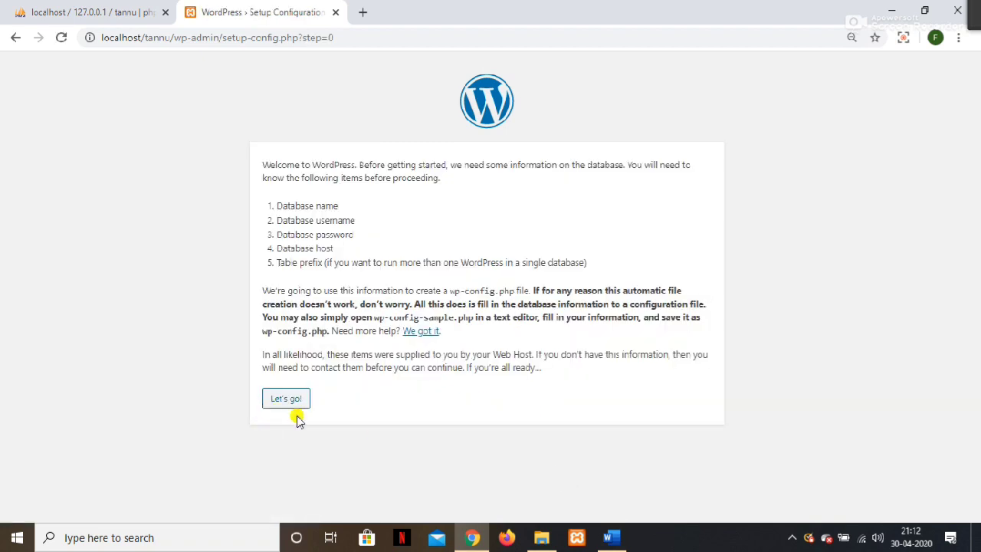
click(298, 403)
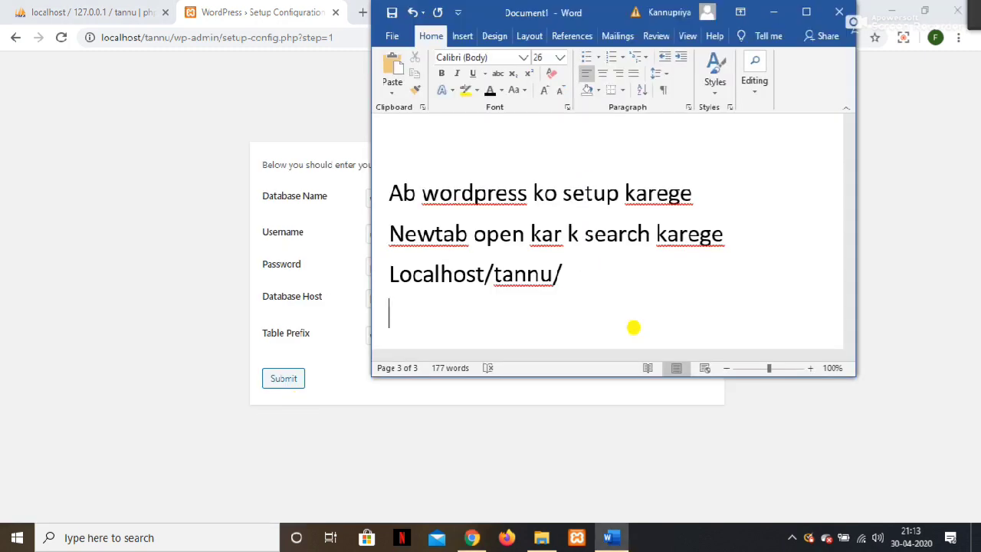
Note that the Database Name is the one created in phpMyAdmin ('vo hi dalege').
text(data)
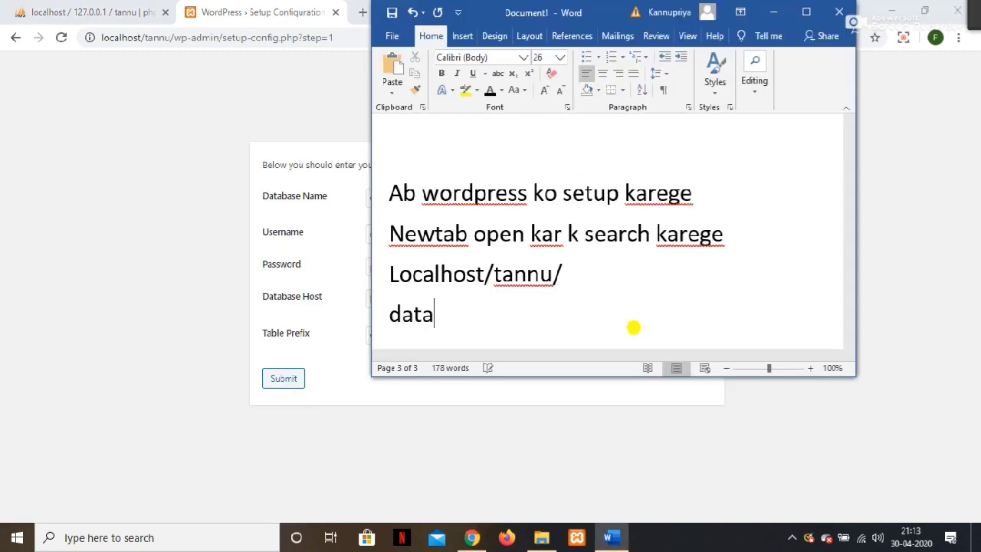
text(base )
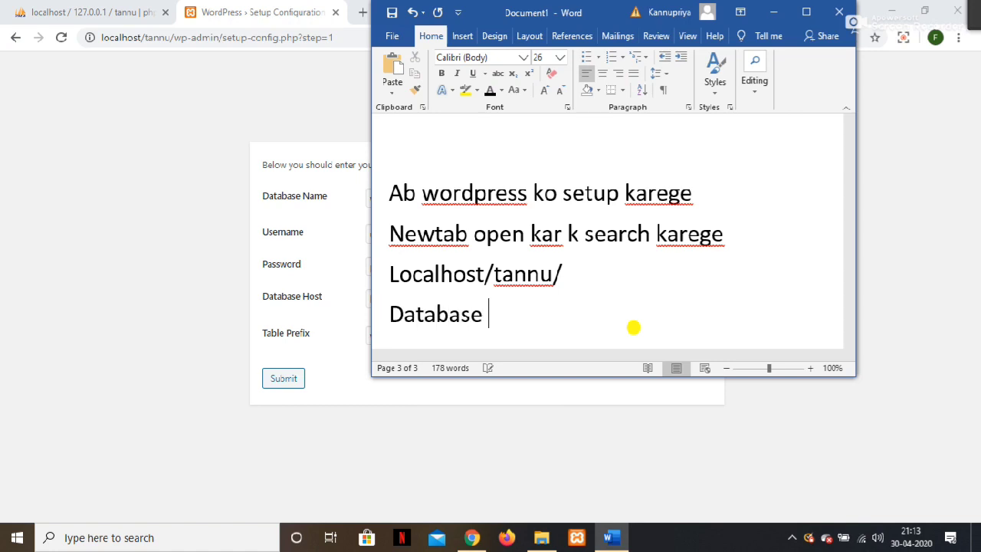
text(Name )
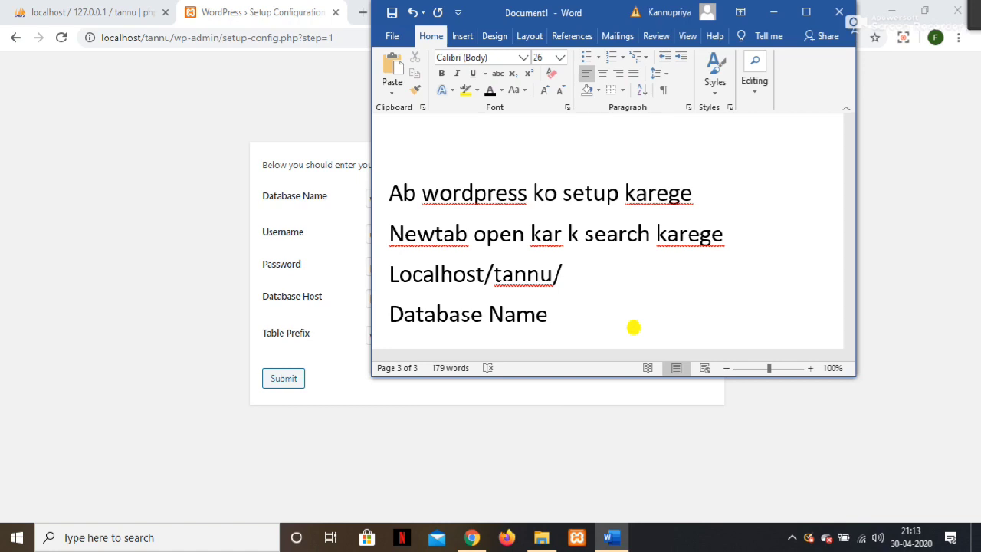
text(jo hum)
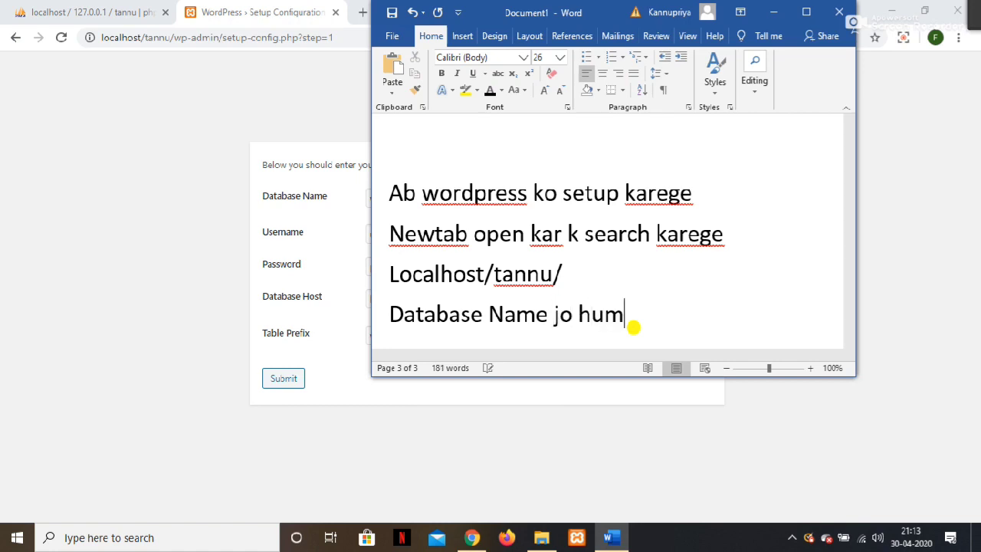
text(ne apne )
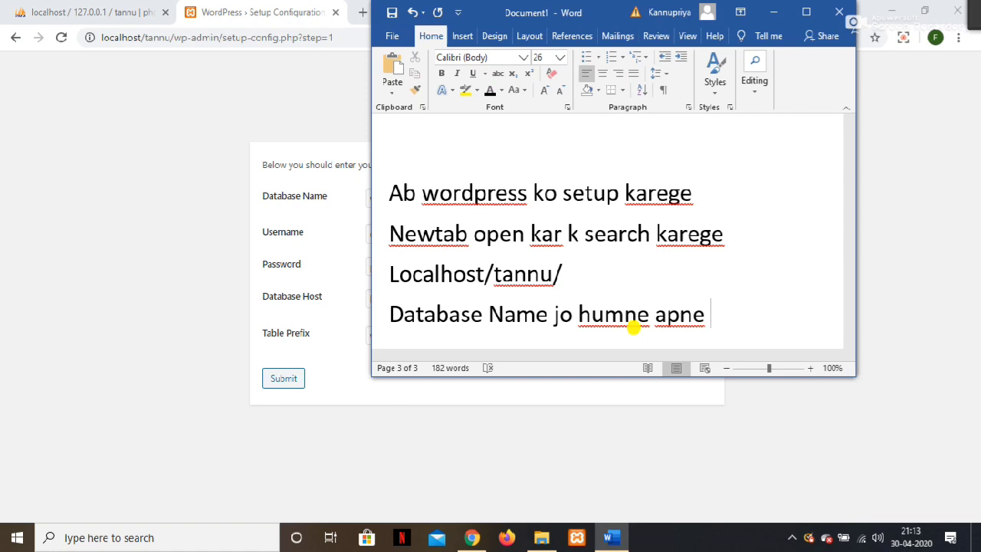
text(phpm)
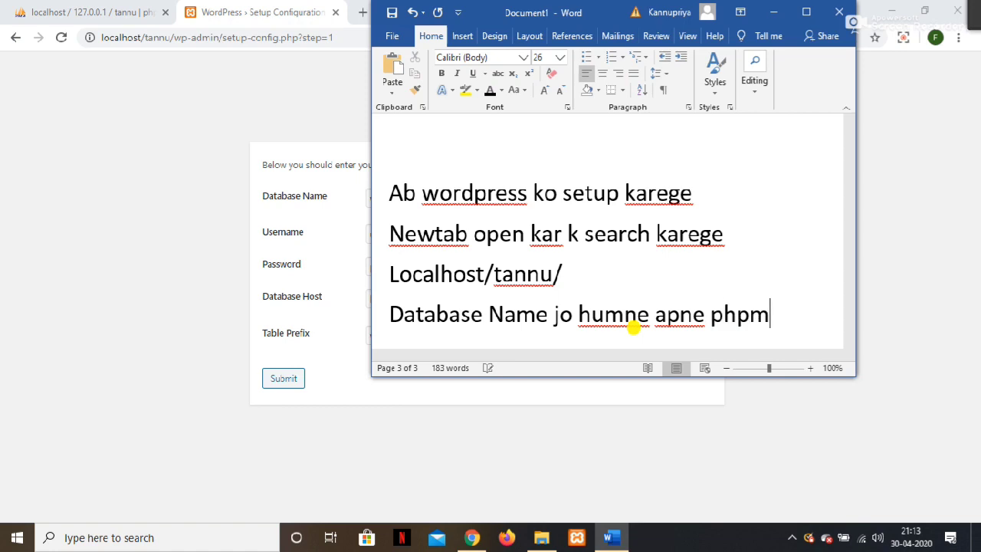
text(yadmin )
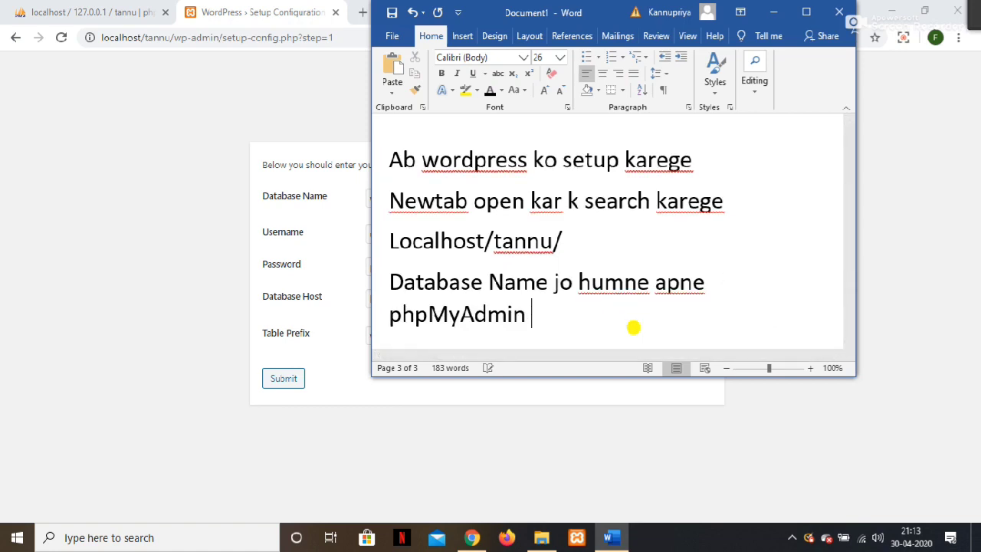
text(daal h b)
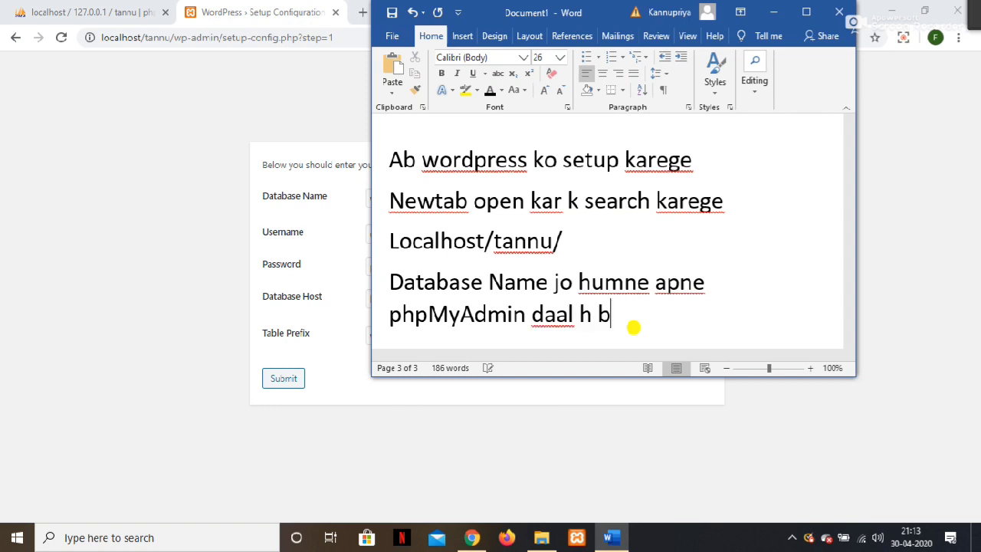
key(BackSpace)
text(vo hi )
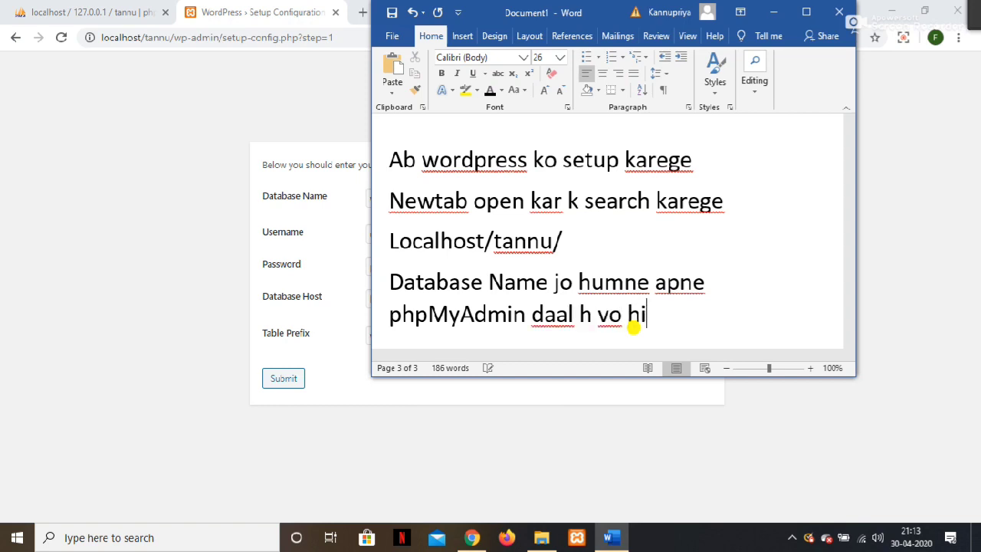
text(dalege)
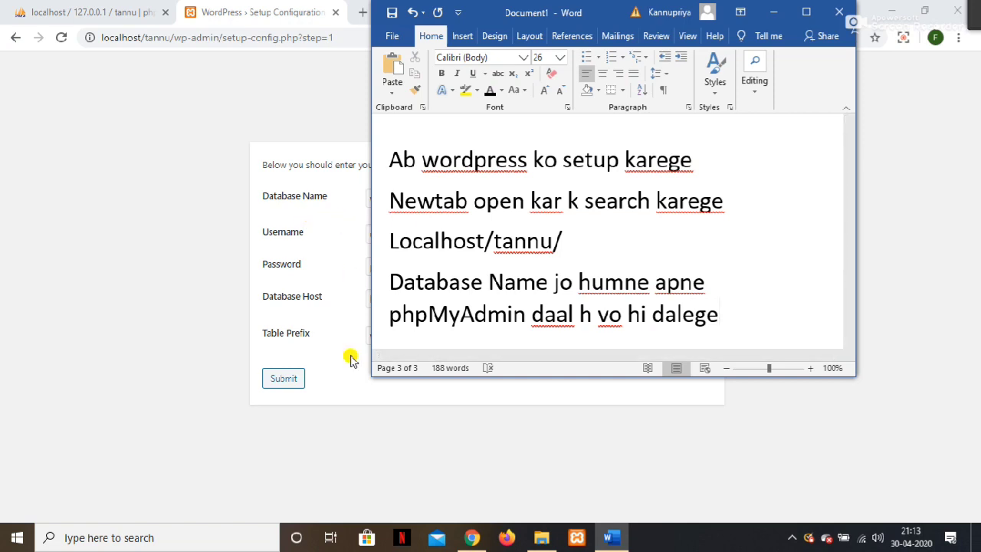
key(Return)
Add the note line 'Username - root'.
text(us)
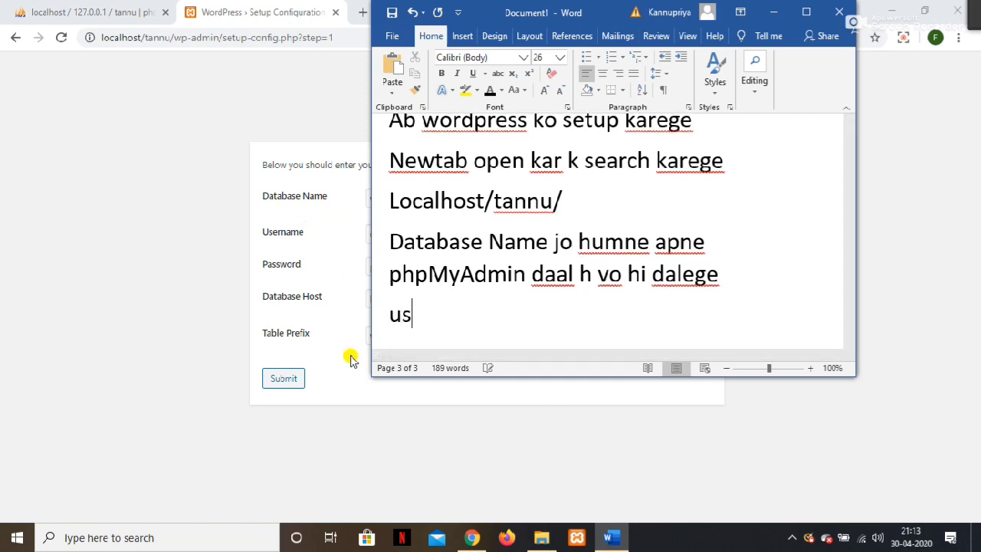
text(ername me root)
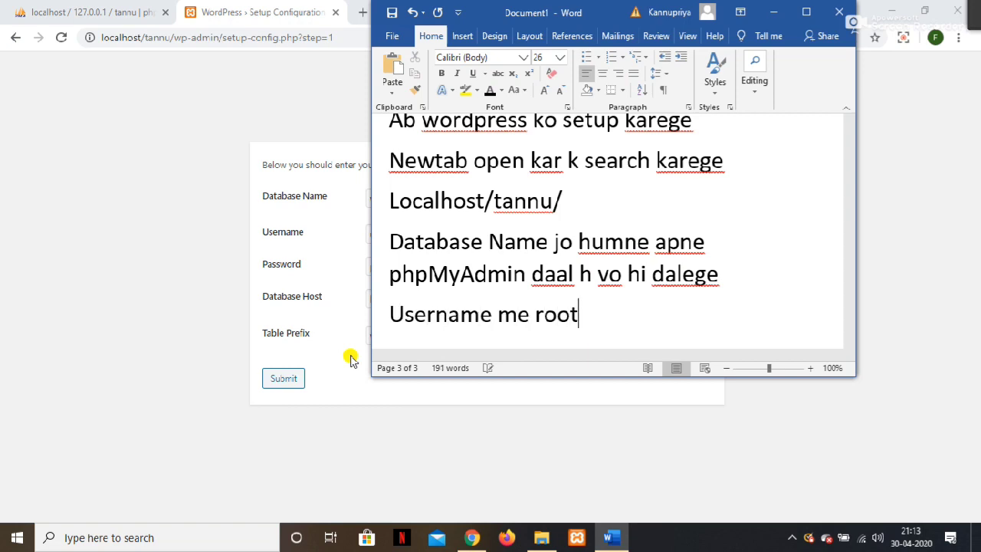
key(BackSpace)
key(BackSpace)
key(BackSpace)
key(BackSpace)
text(_)
key(BackSpace)
text(-)
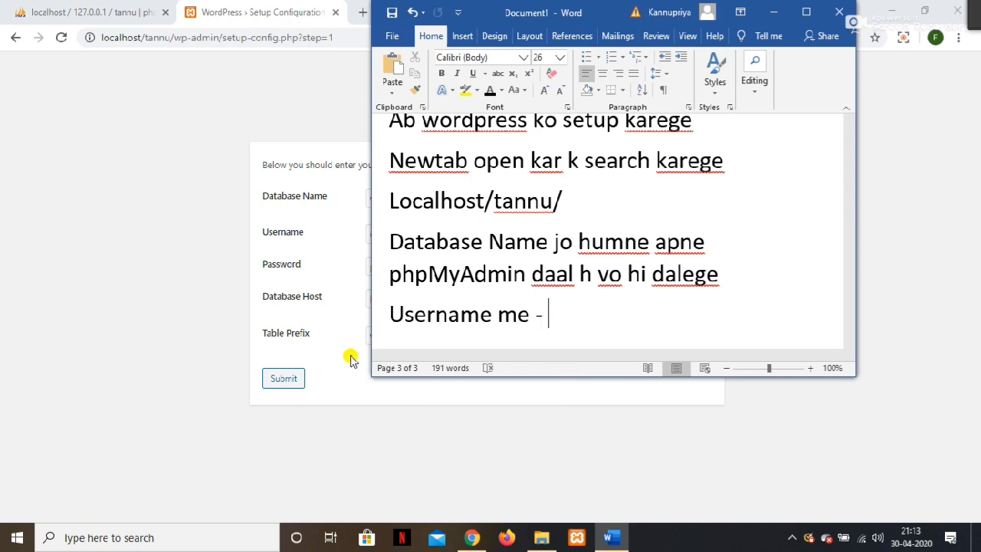
key(BackSpace)
key(BackSpace)
key(BackSpace)
key(BackSpace)
key(BackSpace)
key(BackSpace)
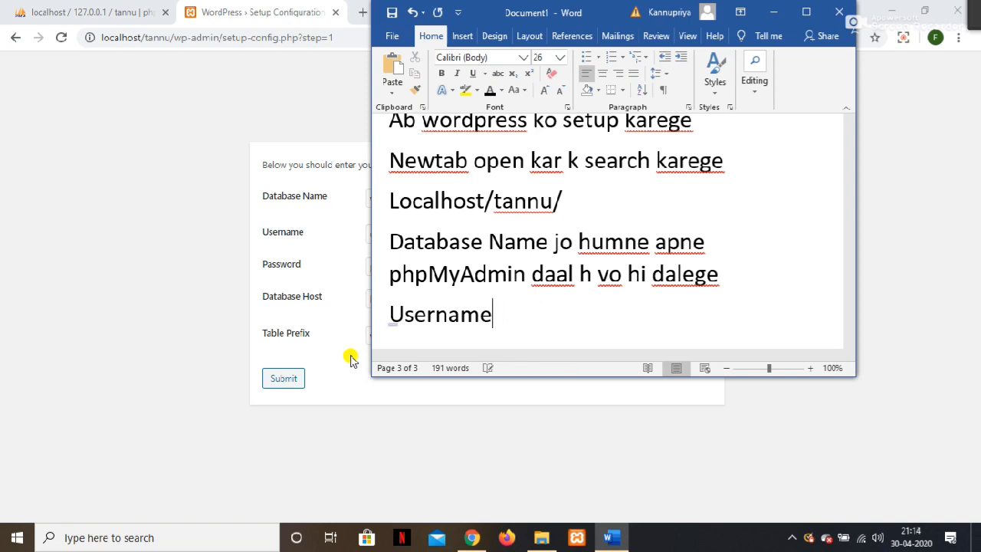
text(- root)
key(Return)
text(password)
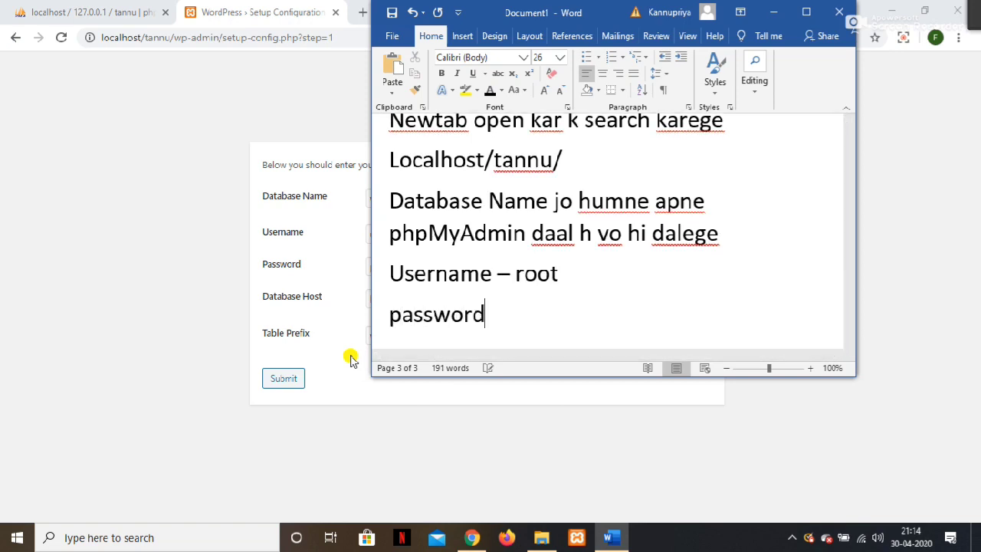
text( - kha)
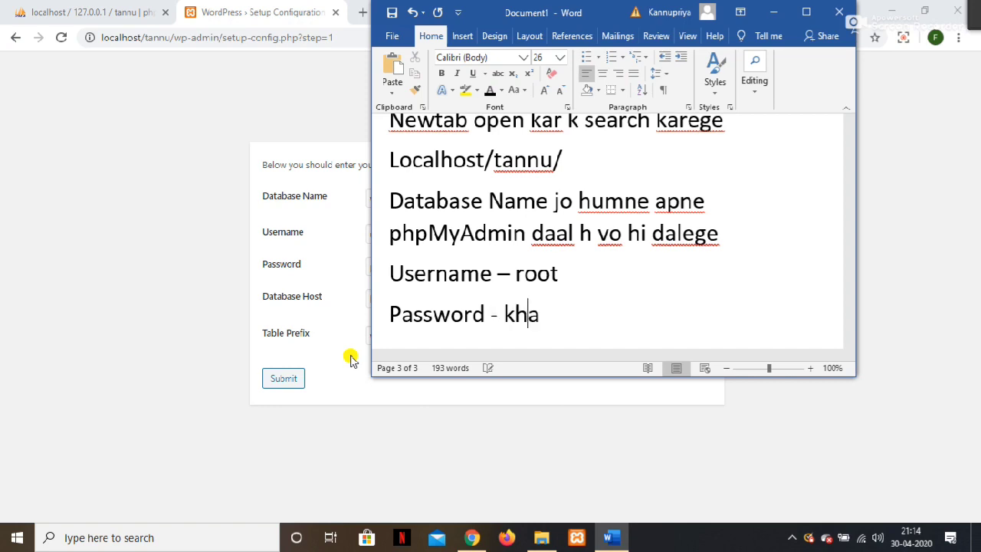
text(lie chol)
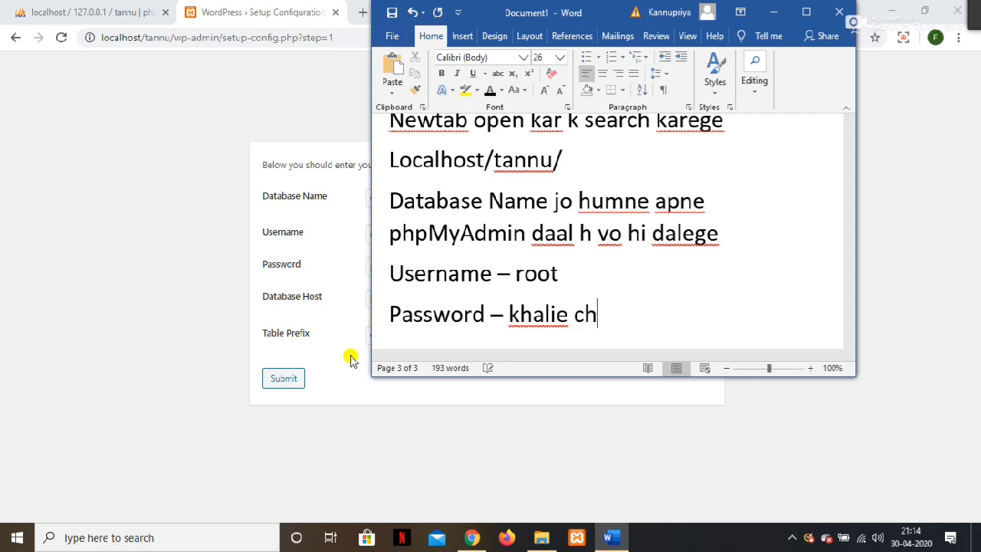
key(BackSpace)
text(da ded)
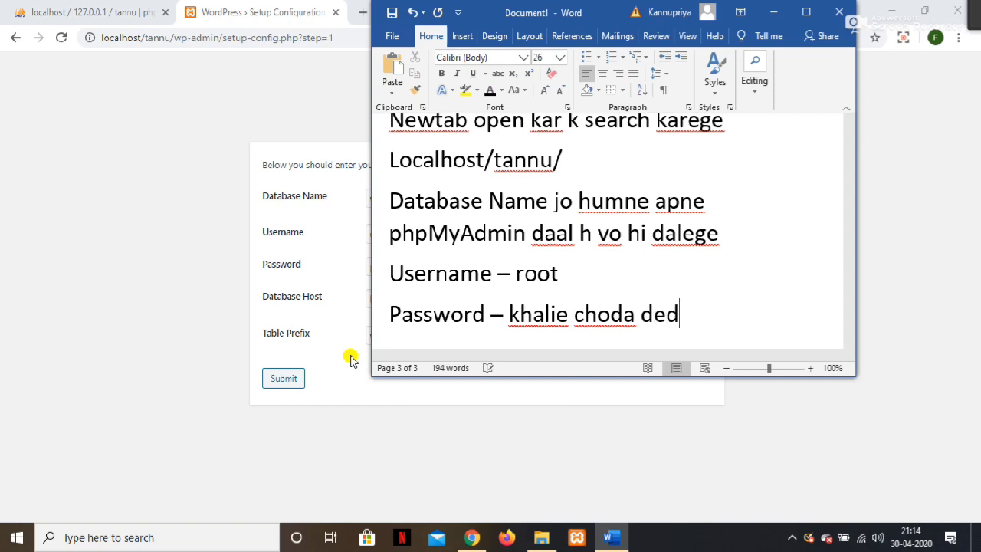
key(BackSpace)
text(ge)
key(Return)
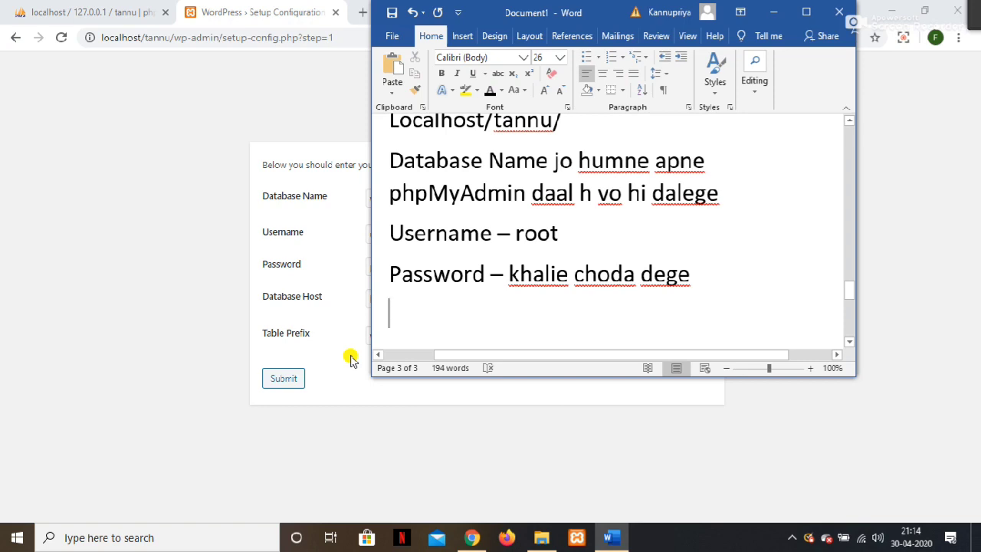
text(dat)
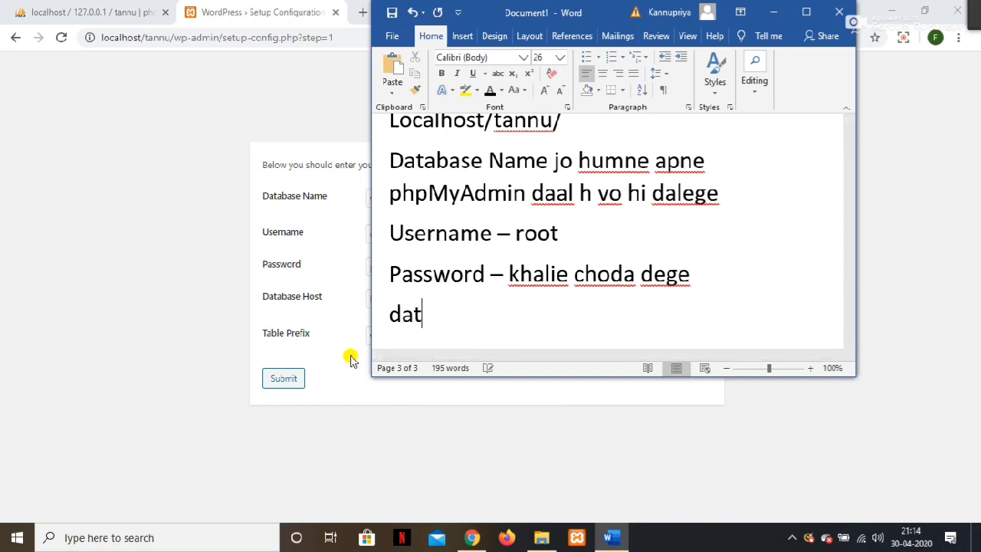
text(abase hop)
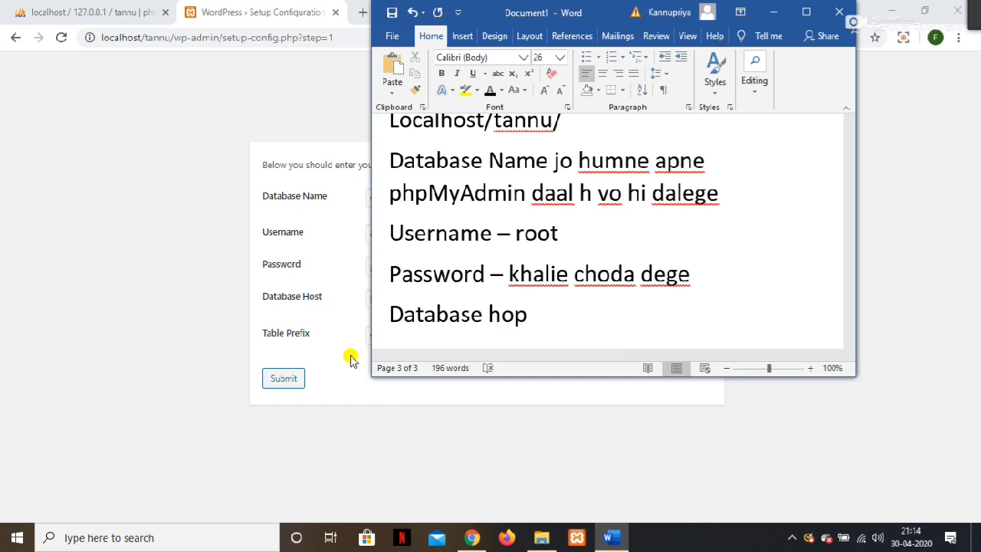
Finish the note 'Database host ko aur table prefix ko kuch nhi krna ha' and minimise Word.
key(BackSpace)
text(st ko ur)
key(BackSpace)
key(BackSpace)
text(aur )
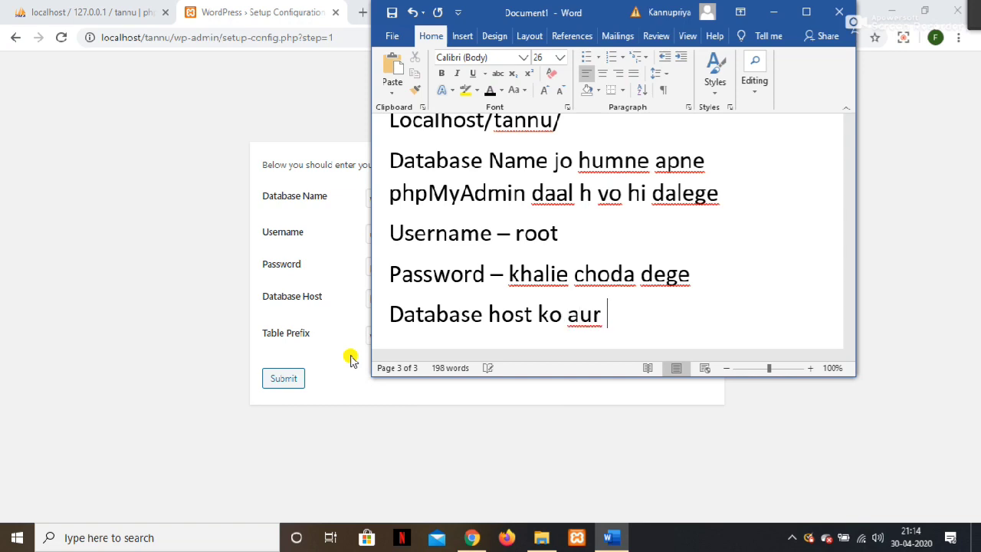
text(table pre)
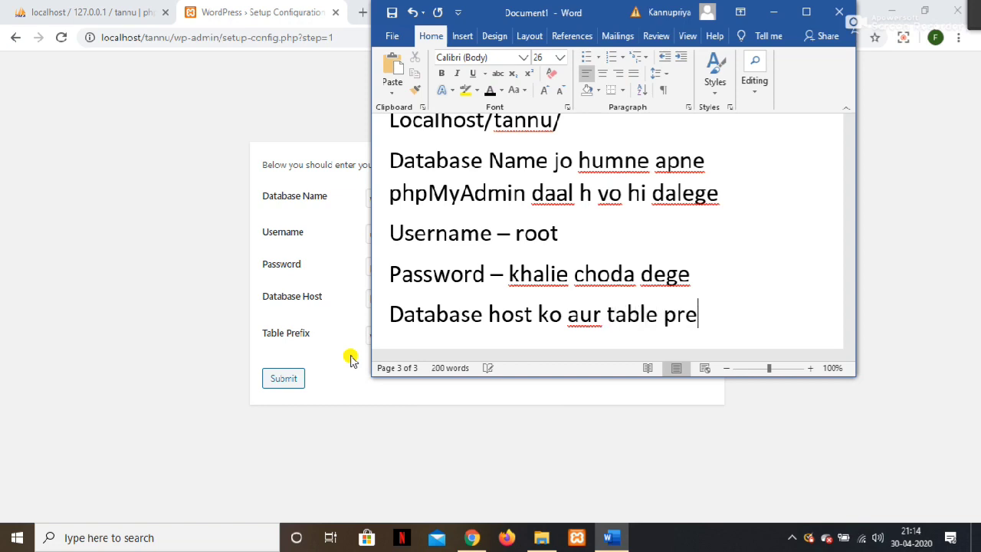
text(fiv)
key(BackSpace)
text(x ko kuch)
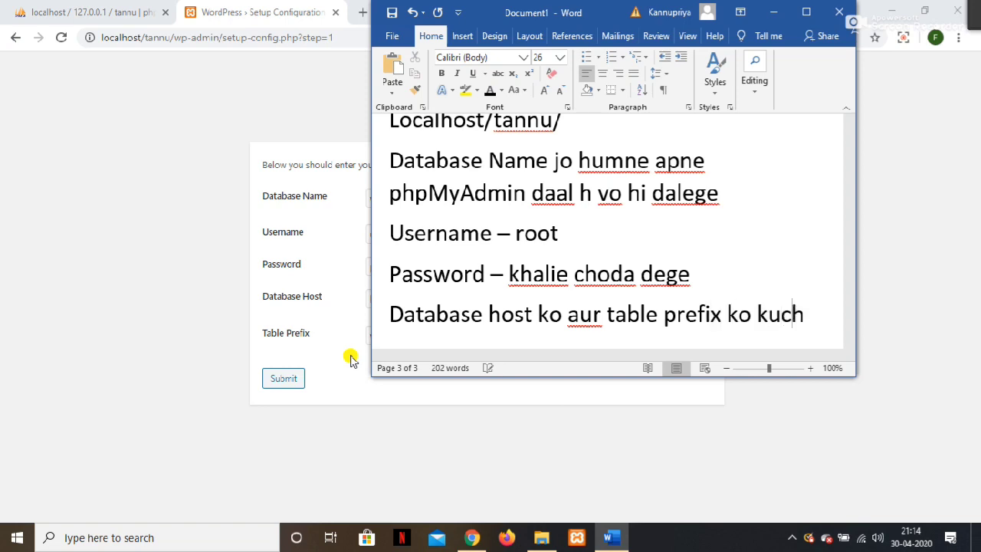
text( nhi krna ha)
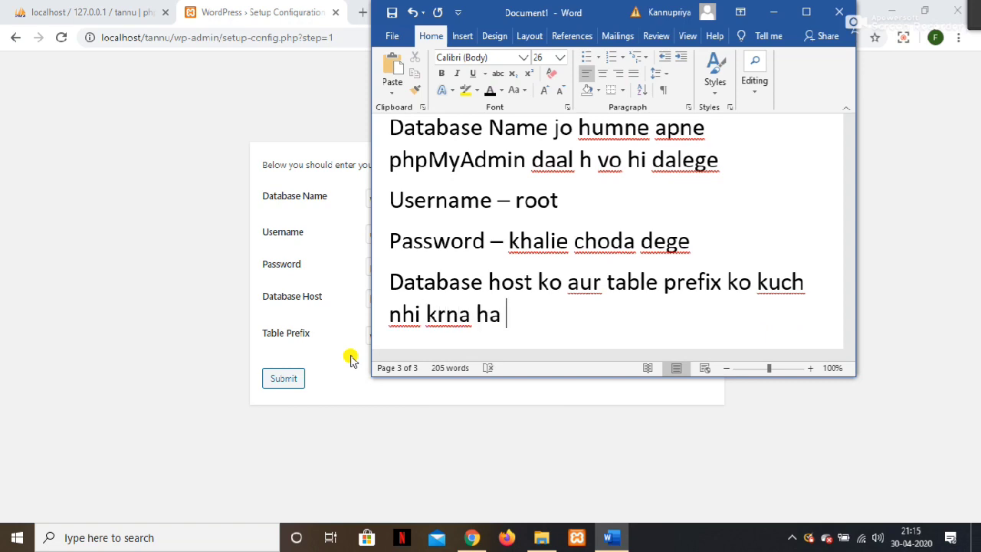
click(775, 11)
Correct the database name, enter username root and clear the password field.
key(BackSpace)
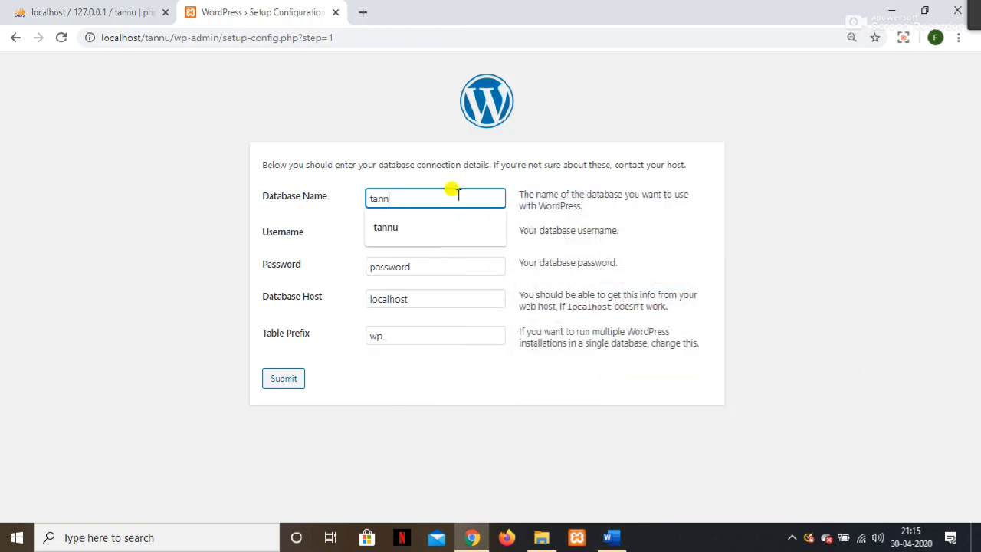
text(u)
key(Tab)
text(root)
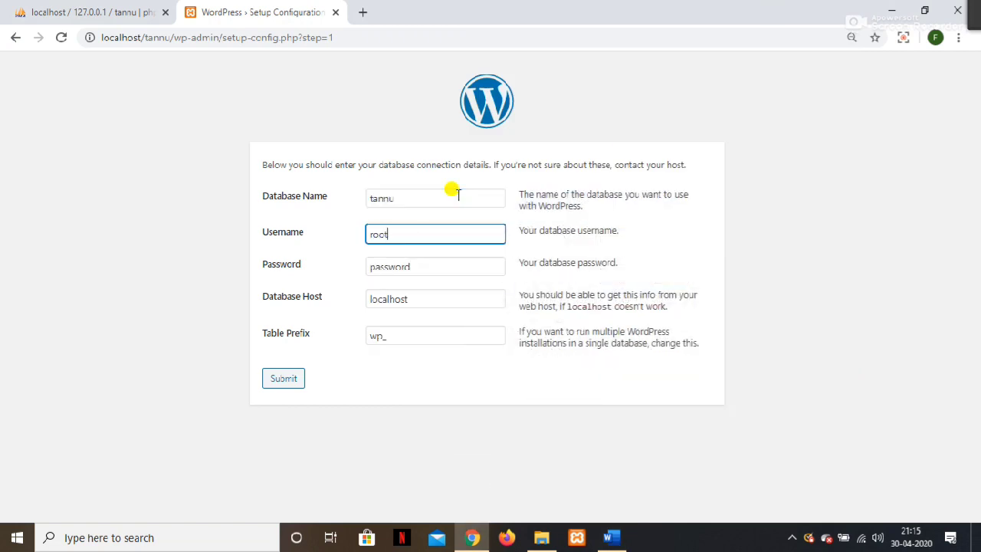
key(Tab)
key(BackSpace)
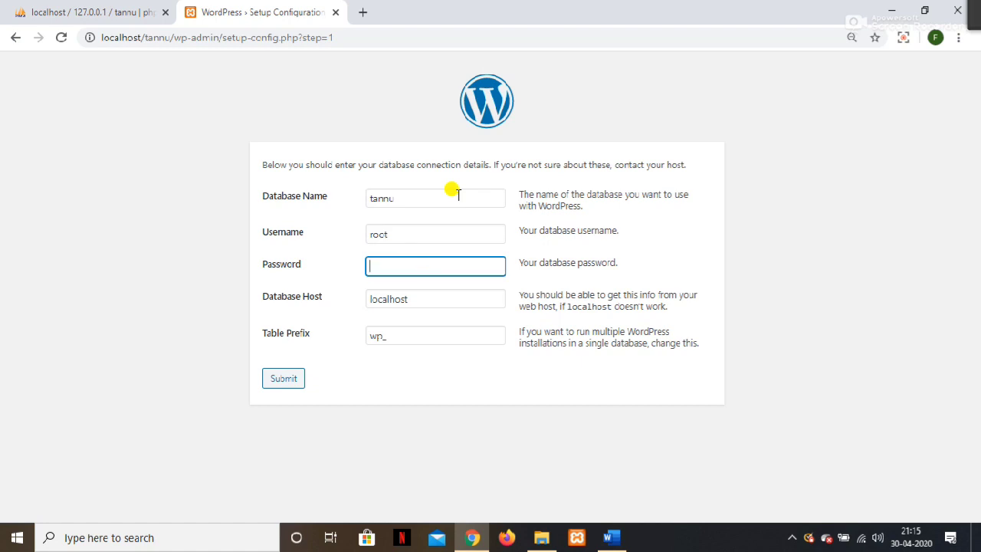
Submit the database details, run the WordPress installation, and bring Word back.
key(Tab)
key(Tab)
key(Tab)
key(Return)
click(326, 218)
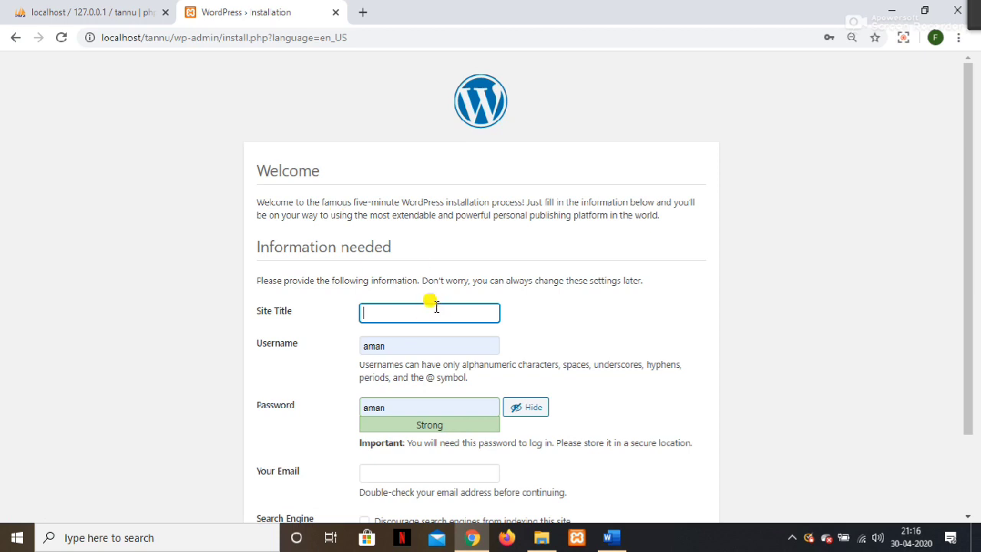
click(611, 538)
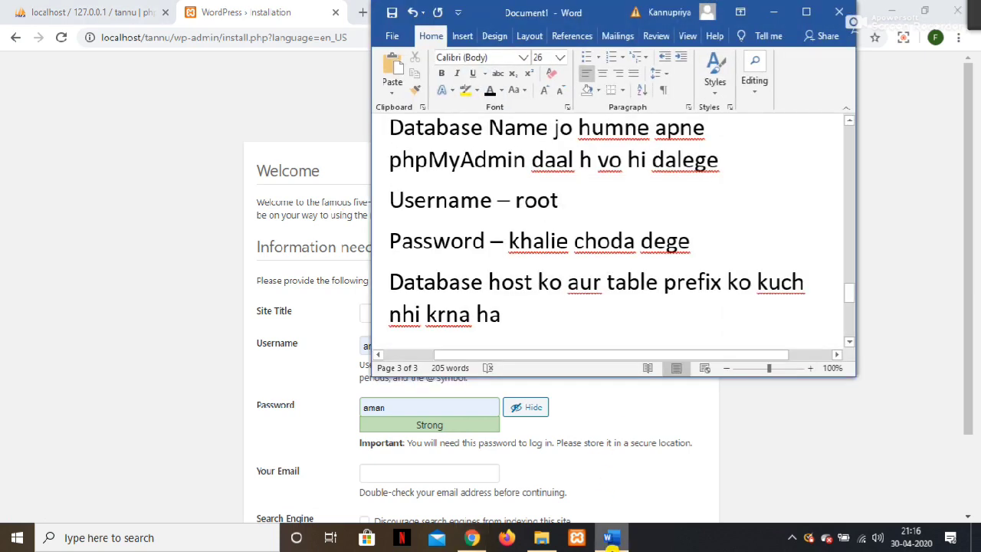
Add the line 'Site title apko jo rkhna ho' to the notes and minimise Word.
key(Return)
text(site )
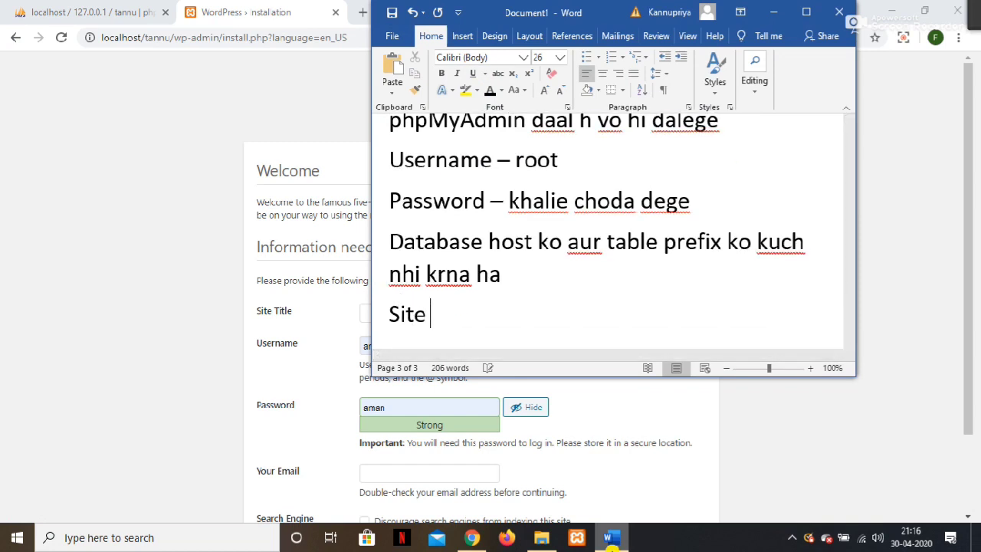
text(tittk)
text(e)
key(BackSpace)
key(BackSpace)
key(BackSpace)
key(BackSpace)
key(BackSpace)
text(le apko jo rkhna ho)
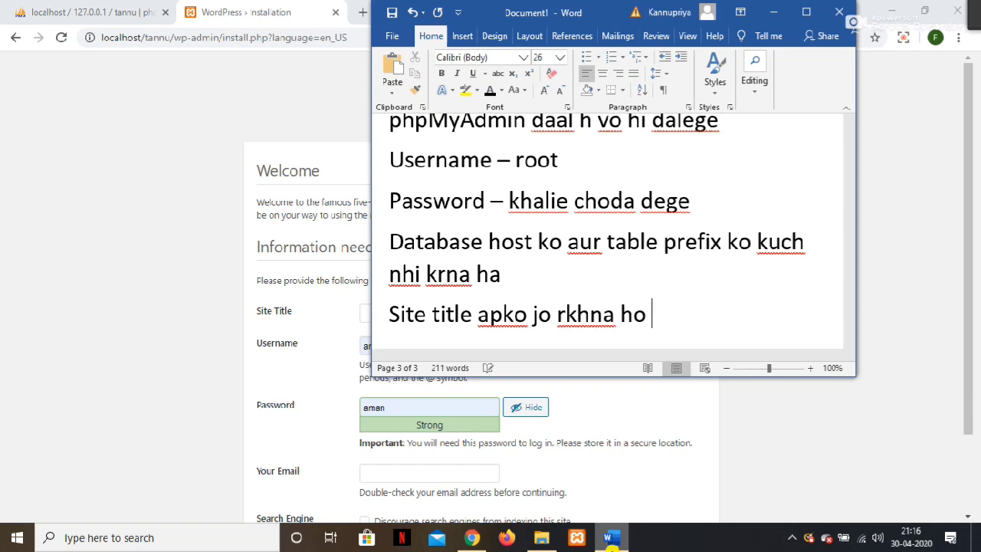
click(773, 12)
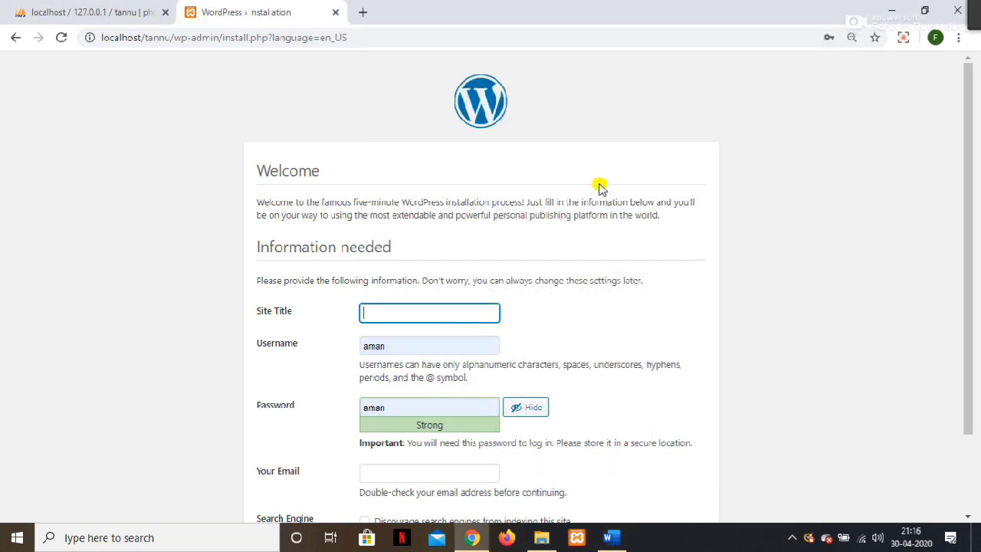
Enter site title 'jokes' and replace the default admin username.
click(460, 310)
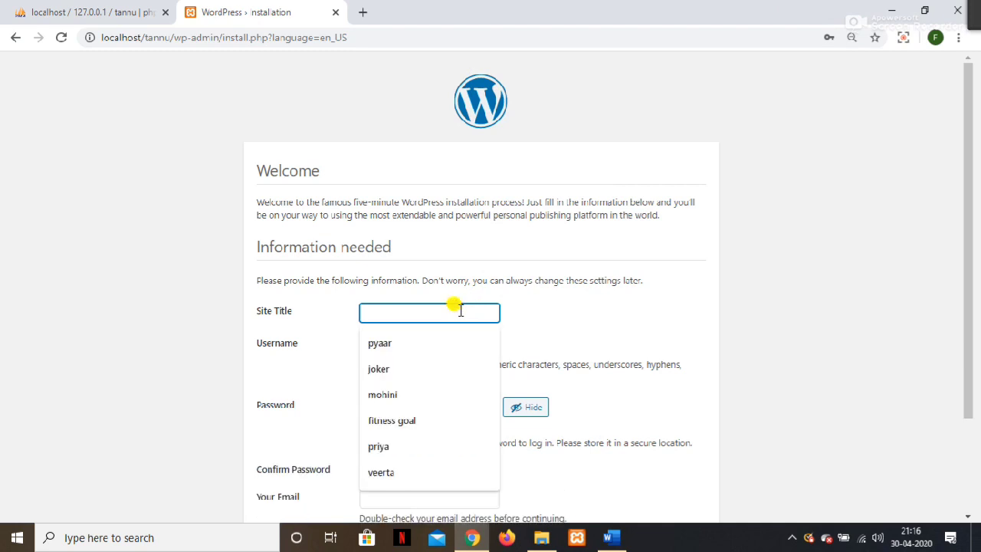
text(jokes)
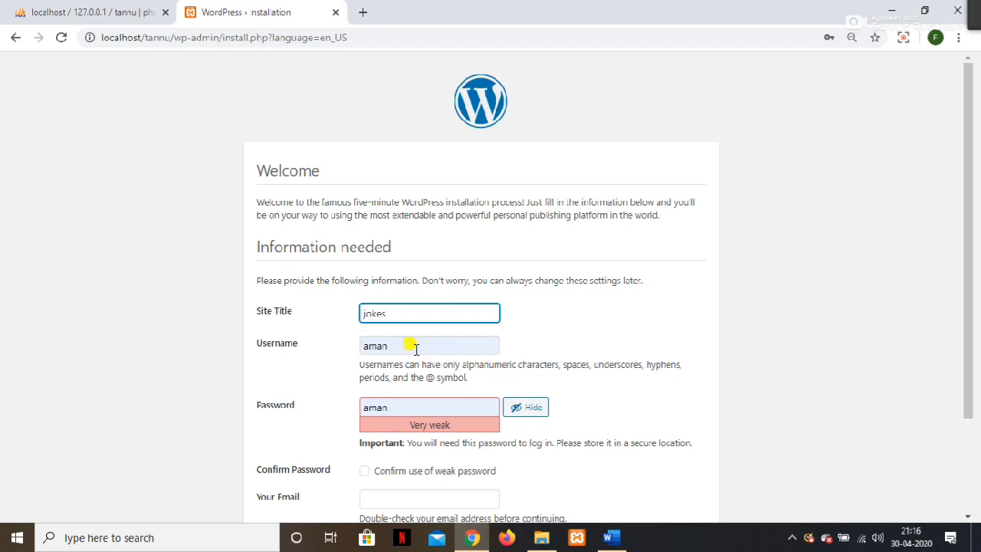
click(409, 345)
double_click(409, 345)
text(tannu)
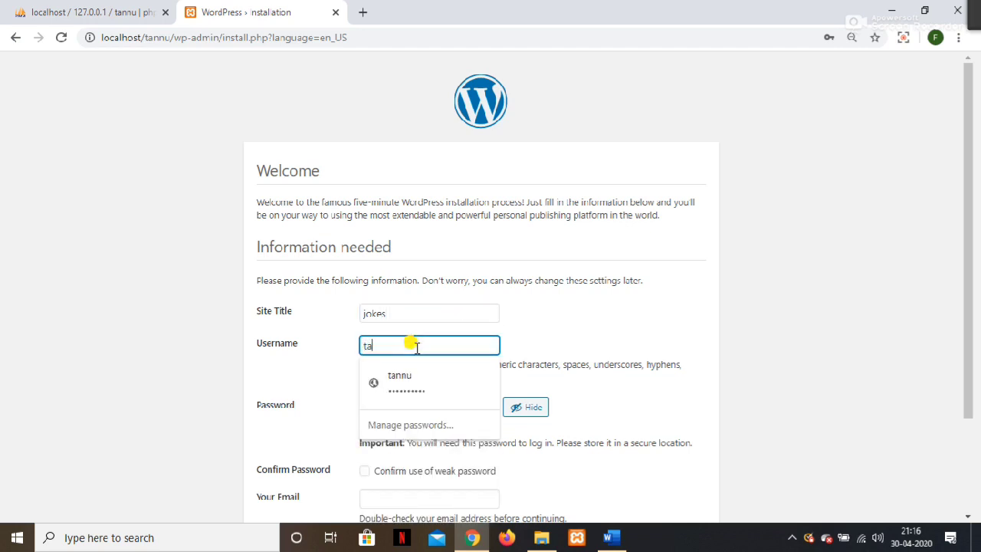
Replace the password with a new one and confirm use of the weak password.
click(705, 359)
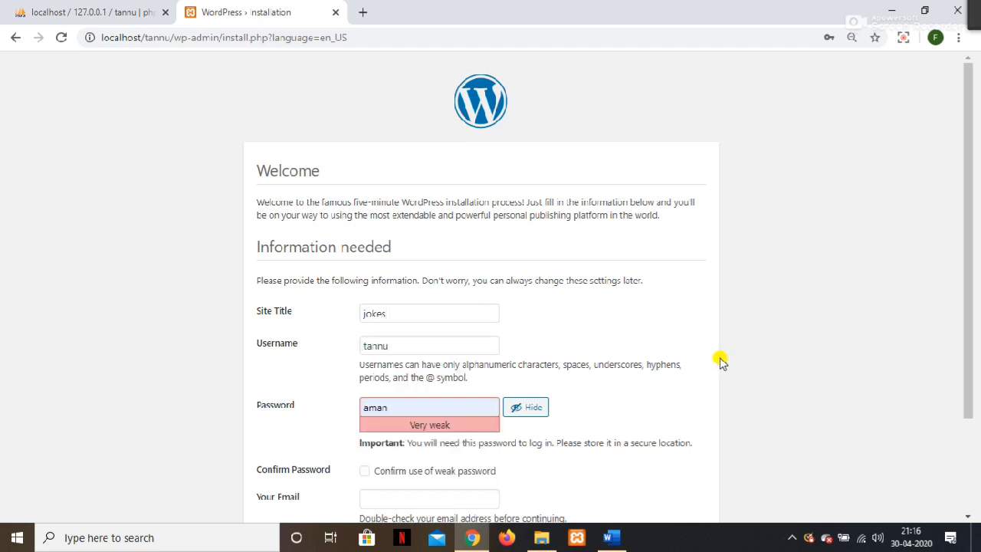
double_click(389, 398)
key(Down)
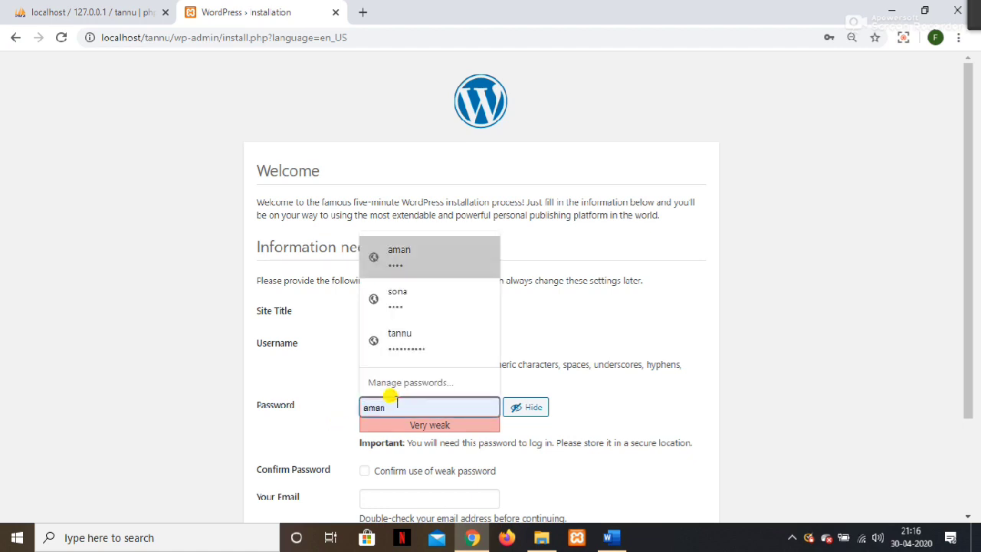
key(Up)
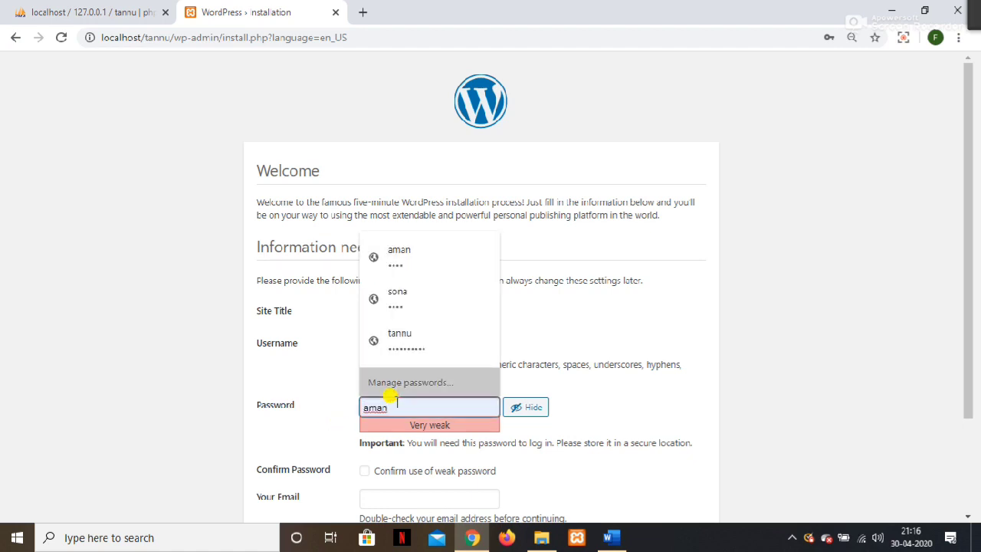
key(BackSpace)
key(BackSpace)
key(BackSpace)
key(BackSpace)
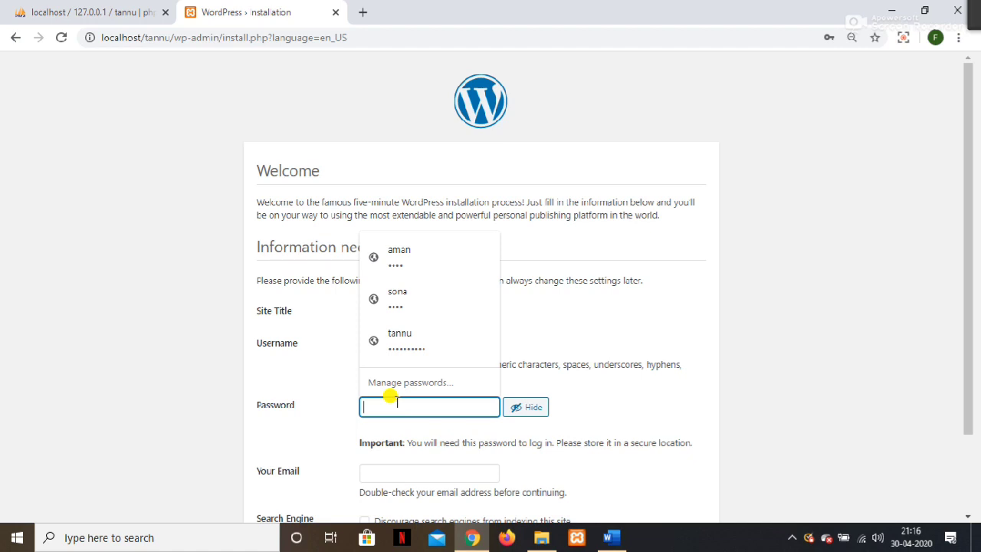
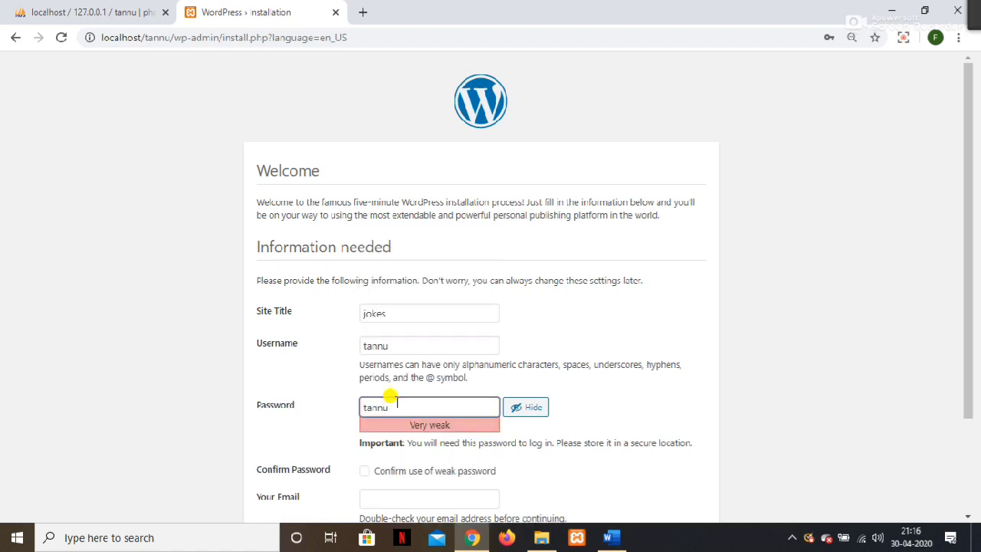
click(364, 471)
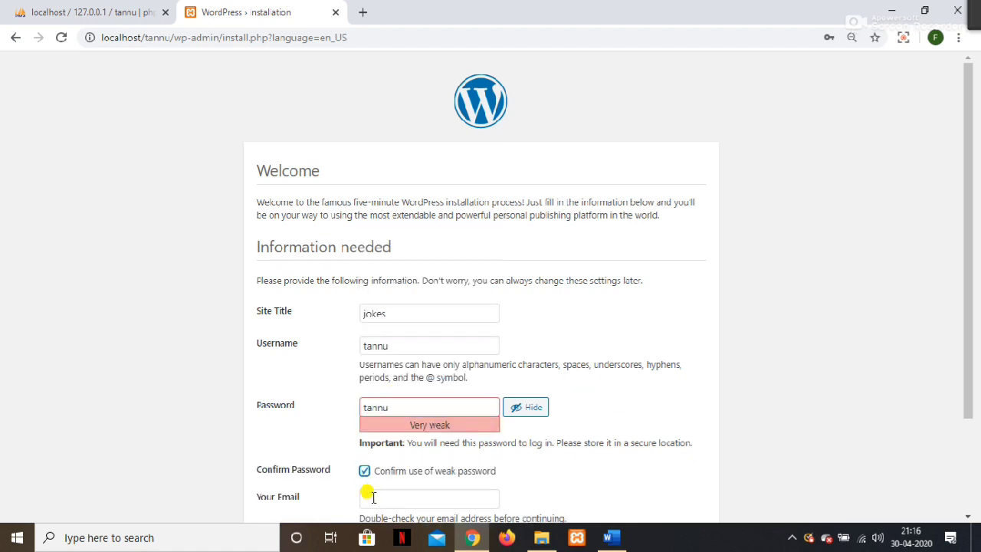
Enter the admin e-mail address, tick 'Discourage search engines', and return to Word.
click(373, 498)
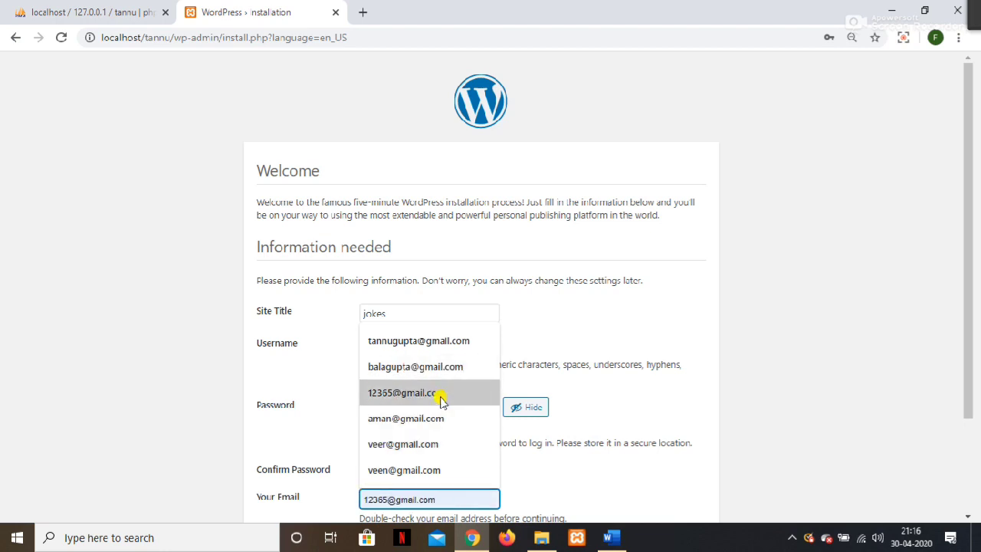
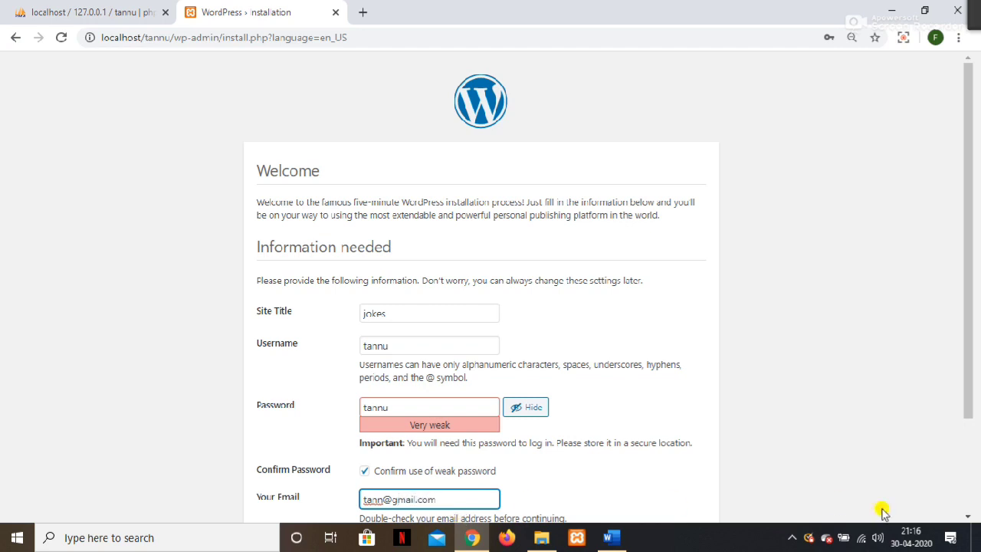
click(387, 499)
text(u)
drag(964, 300, 937, 392)
click(364, 425)
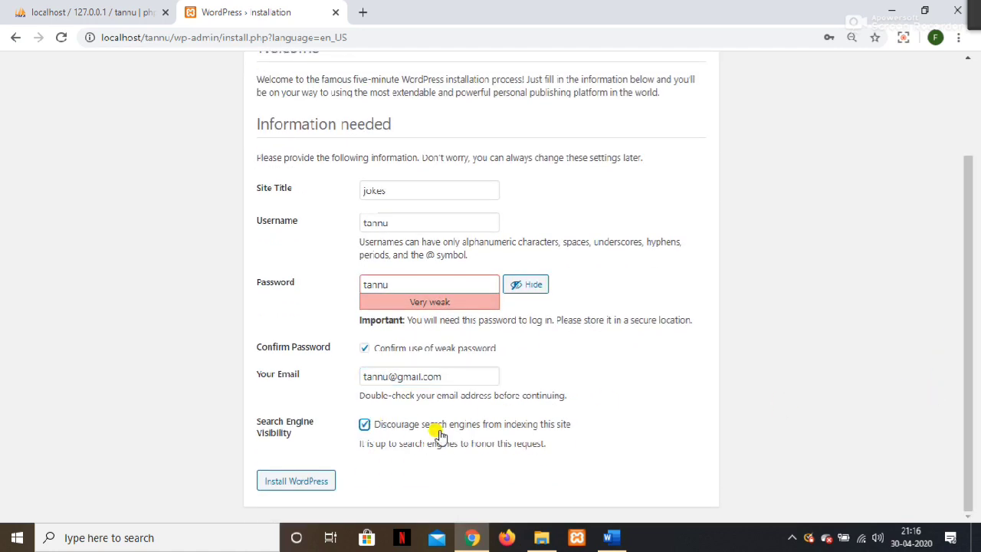
click(622, 536)
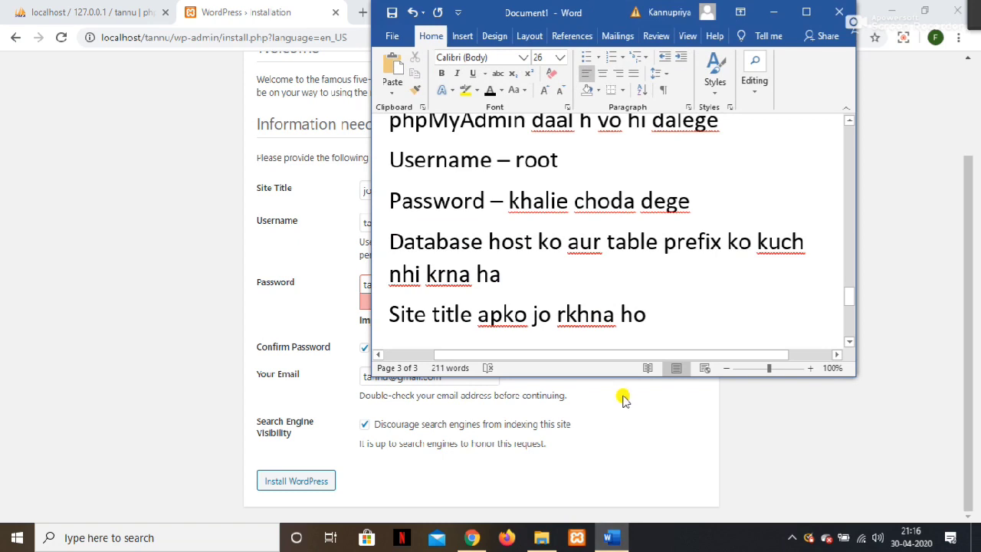
Add note lines 'username jo data base k naam tha vo dalna h' and 'password jo apko rkhna ho'.
key(Return)
text(user)
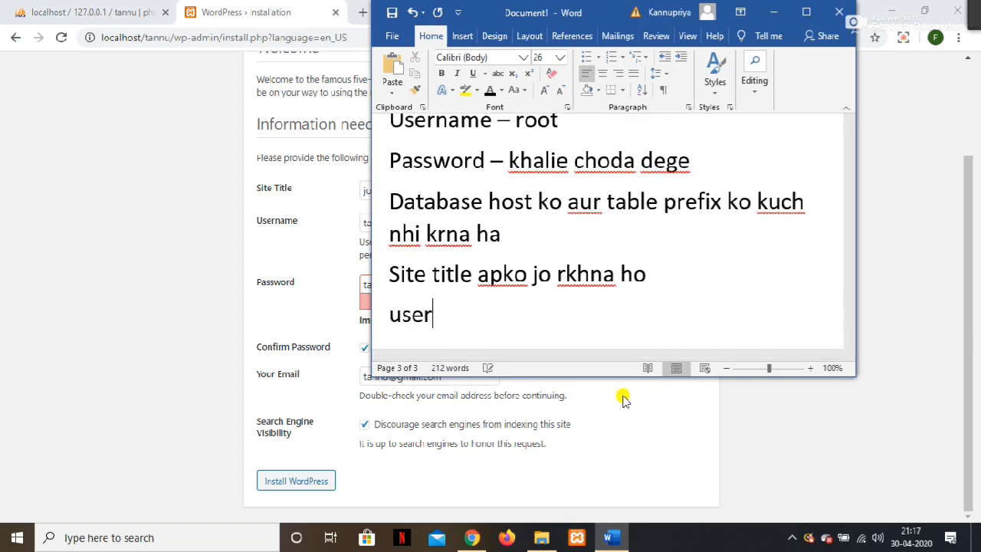
text(name )
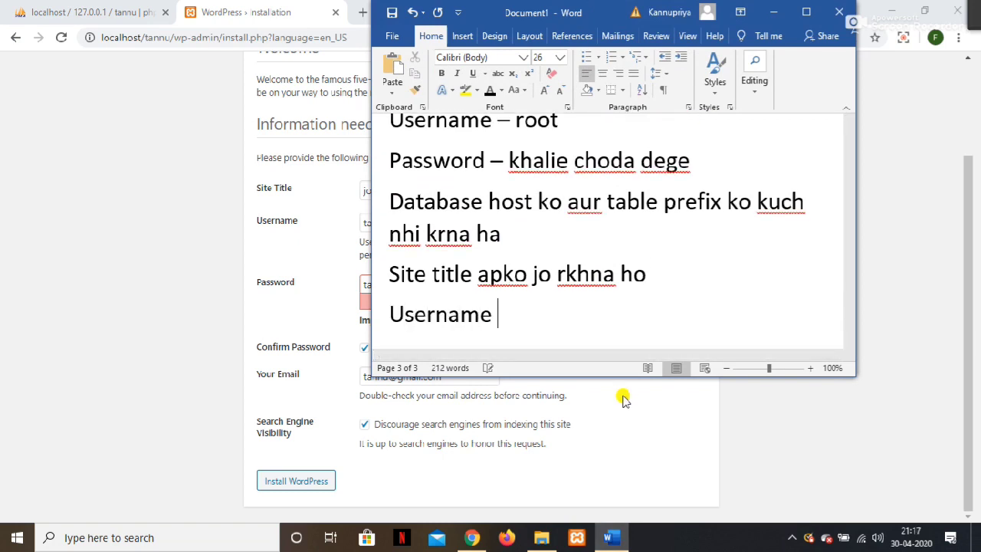
text(jo data )
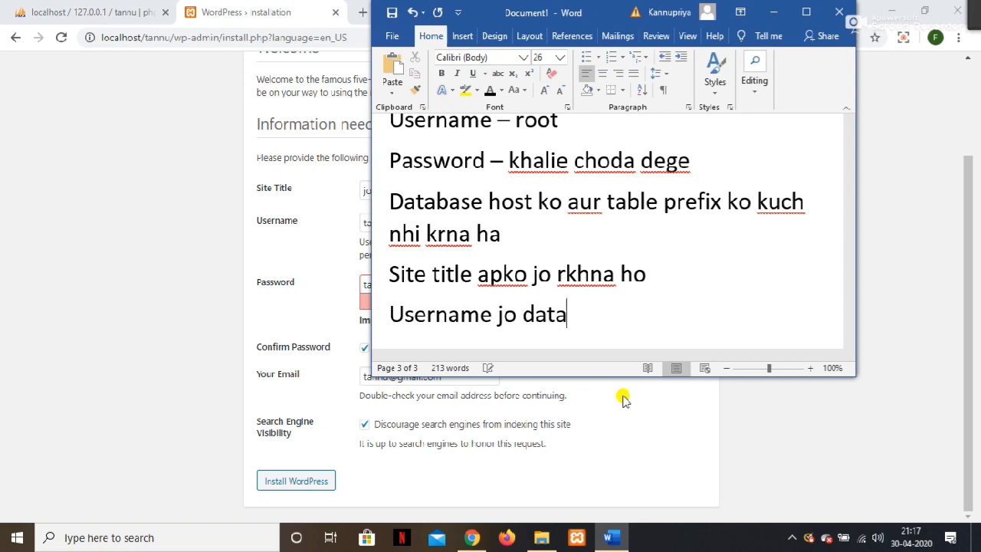
text(base k )
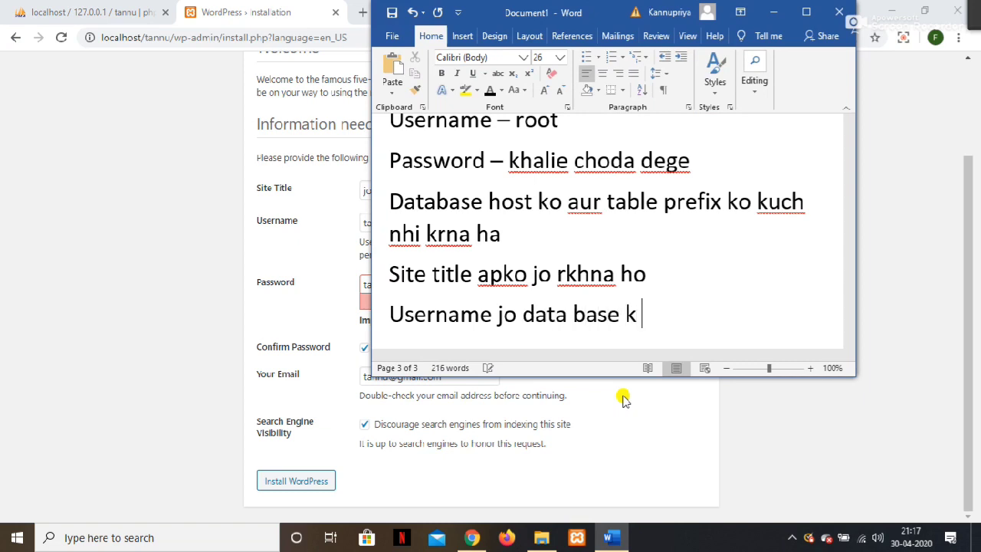
text(naam tha )
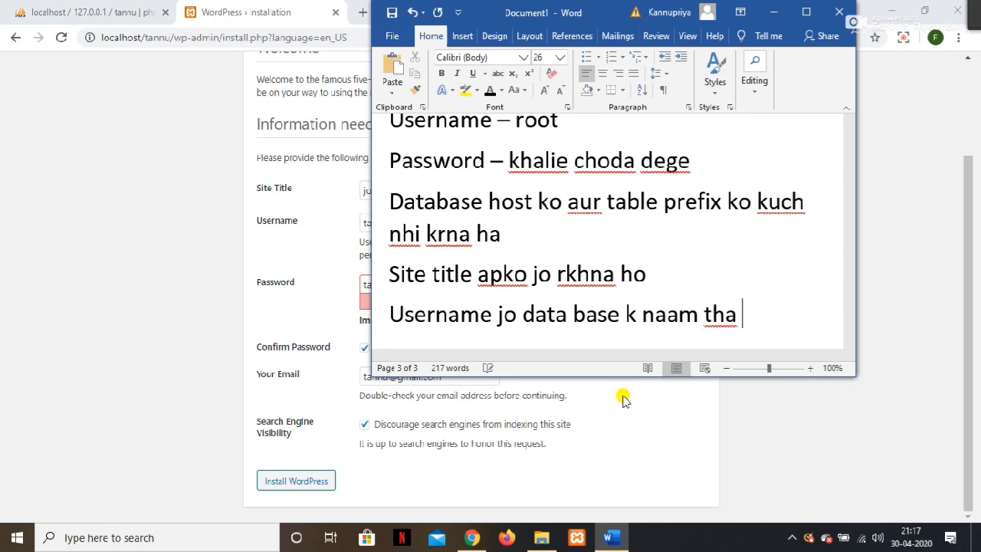
text(vo daln)
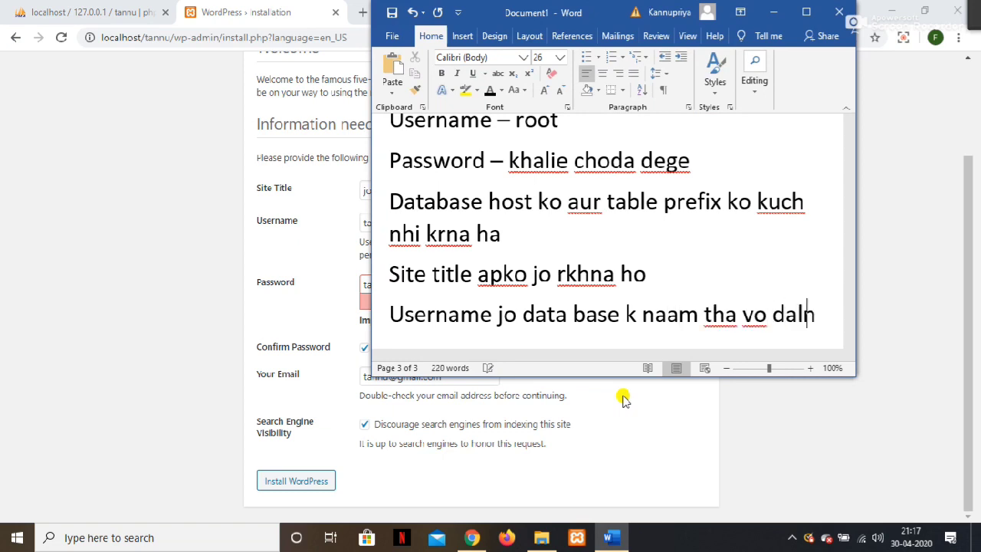
text(a h)
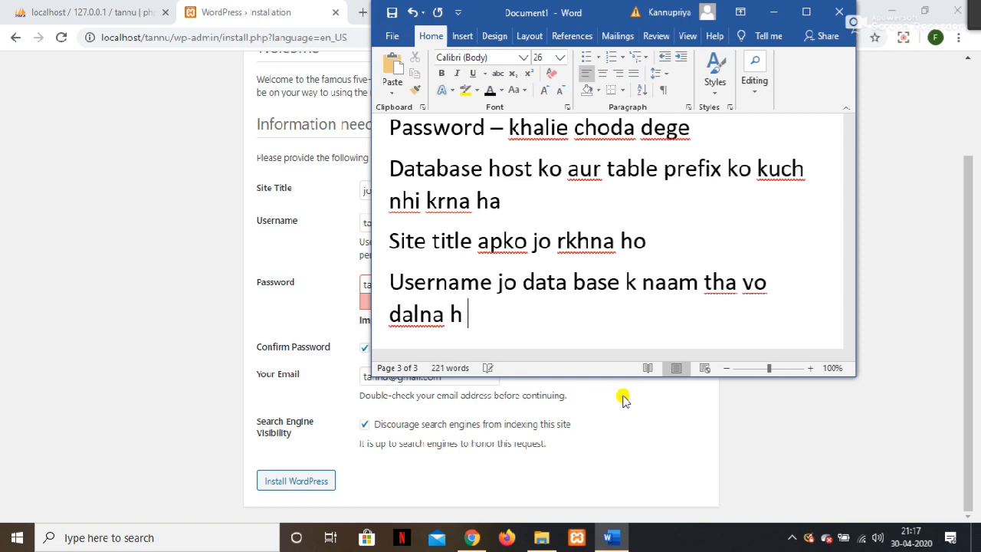
key(Return)
text(passwor)
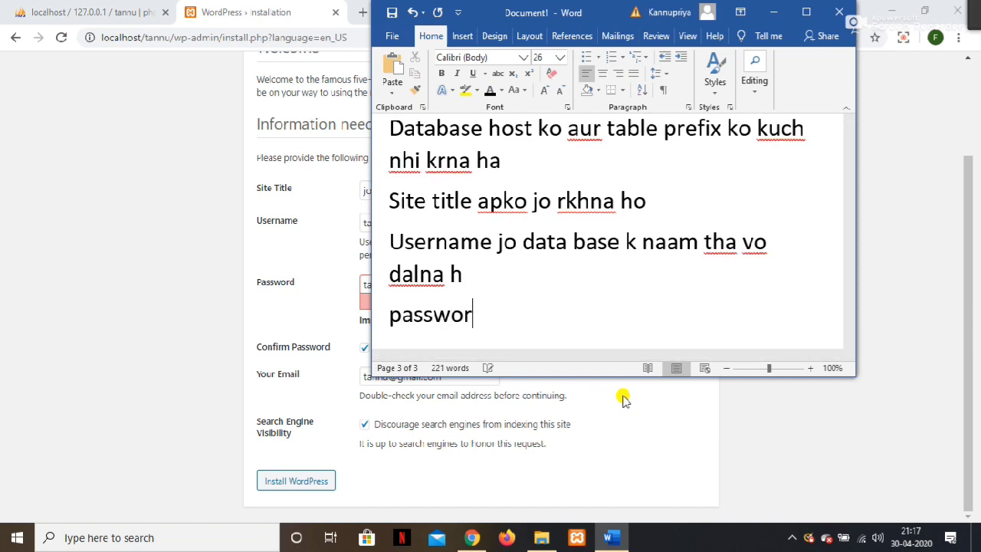
text(d jo )
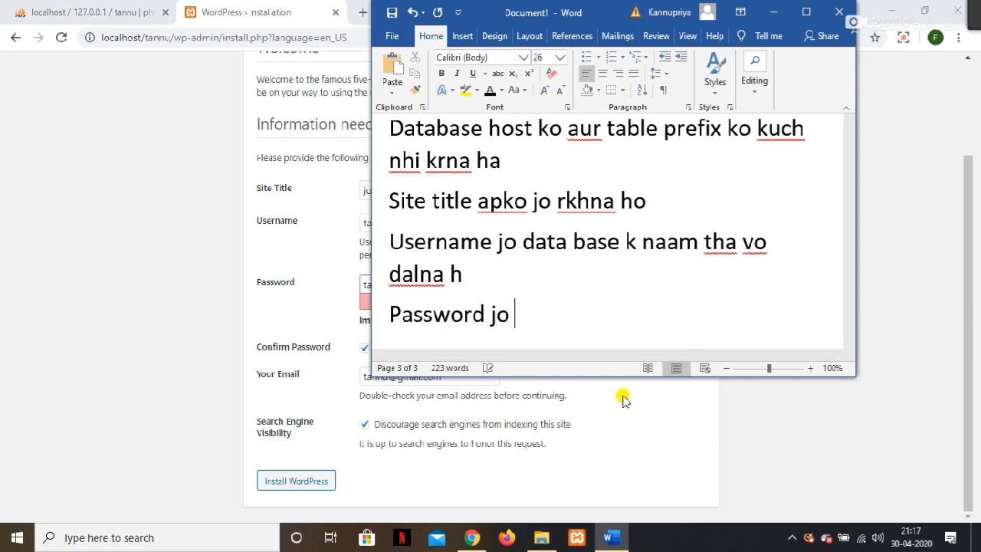
text(apko rkh)
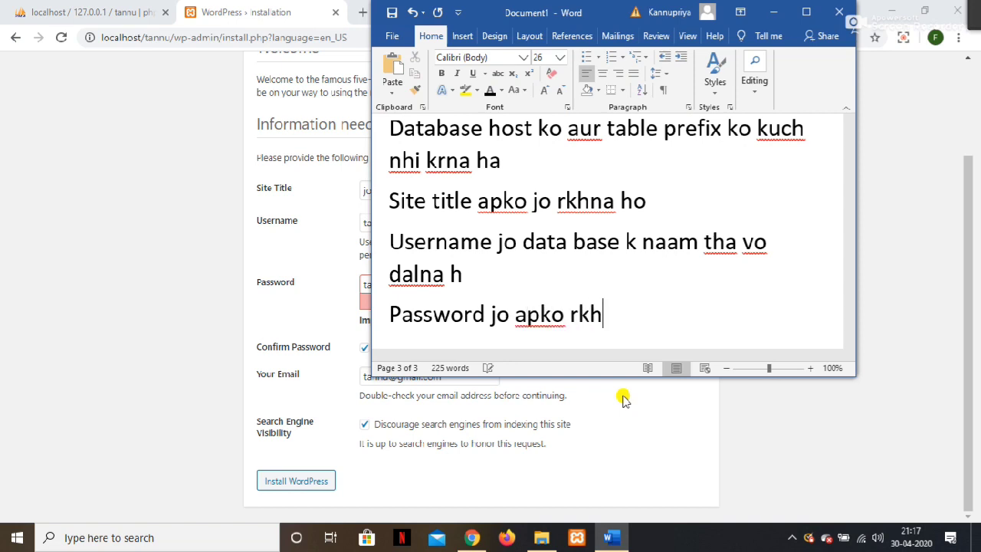
text(na ho)
Add the line 'Email kuch bhi daal skte h', then hide Word and click Install WordPress.
key(Return)
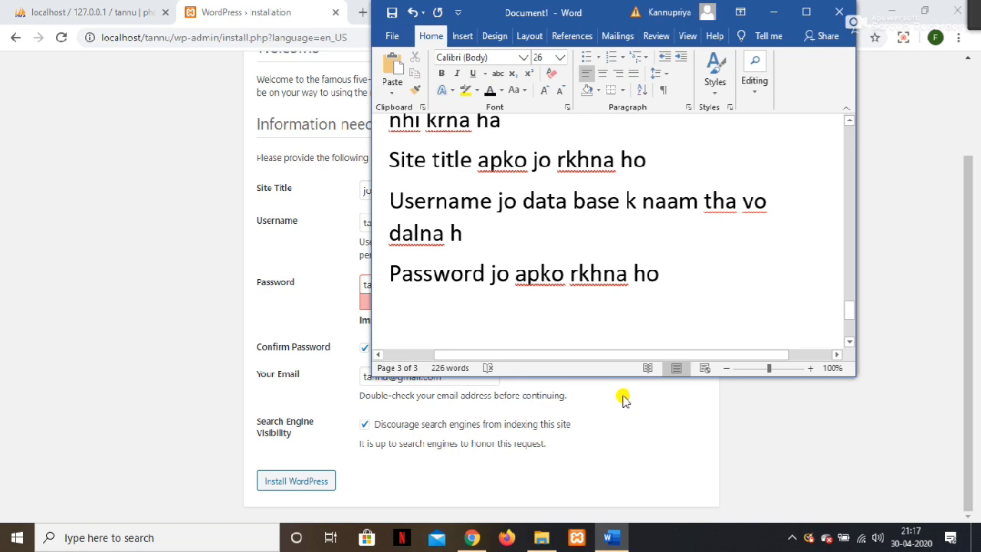
text(yp)
key(BackSpace)
key(BackSpace)
text(email)
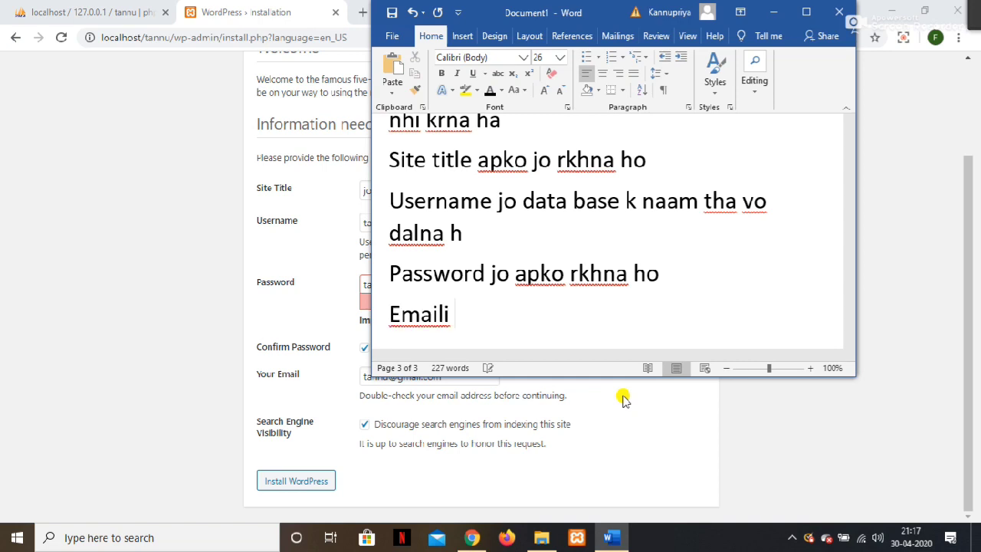
key(BackSpace)
text(kuch )
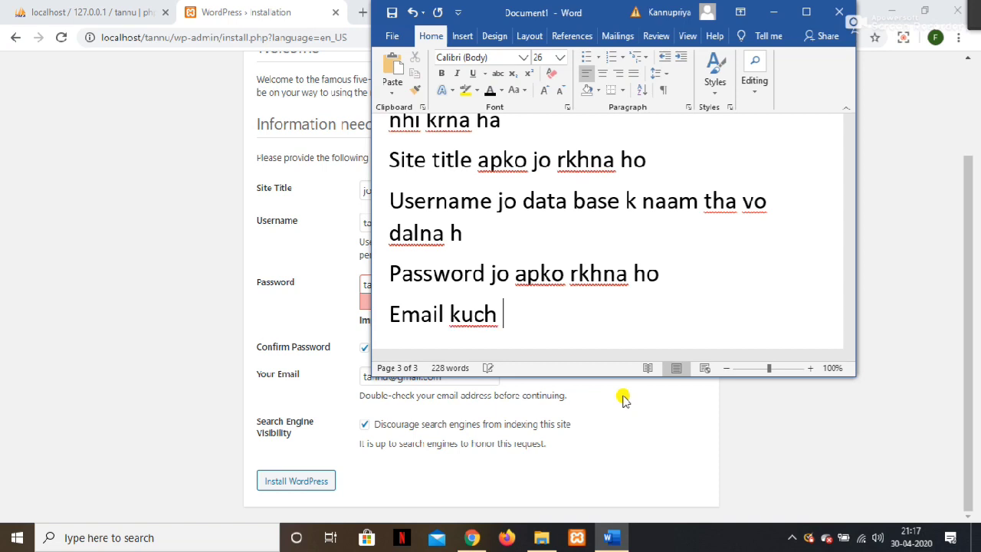
text(bhi daa)
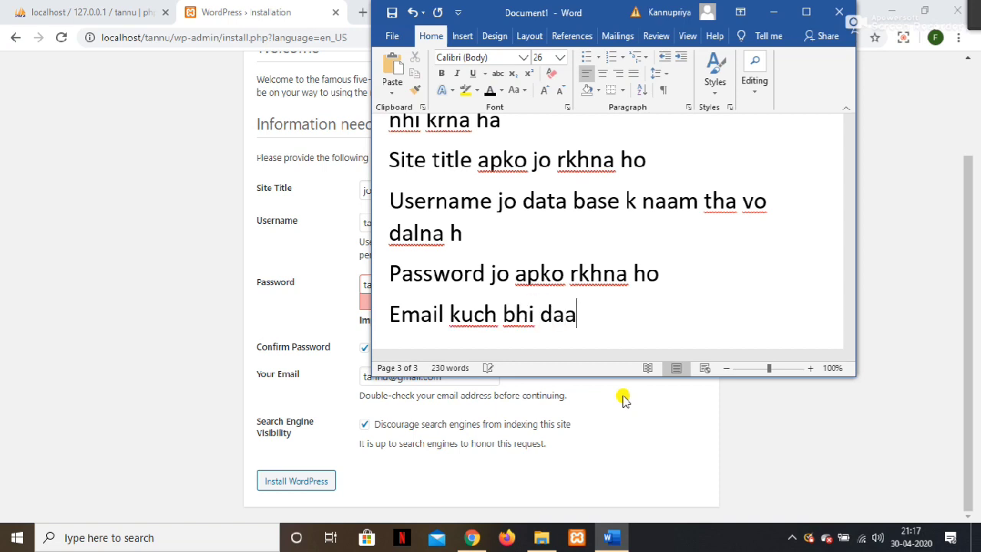
text(l skte h kyu)
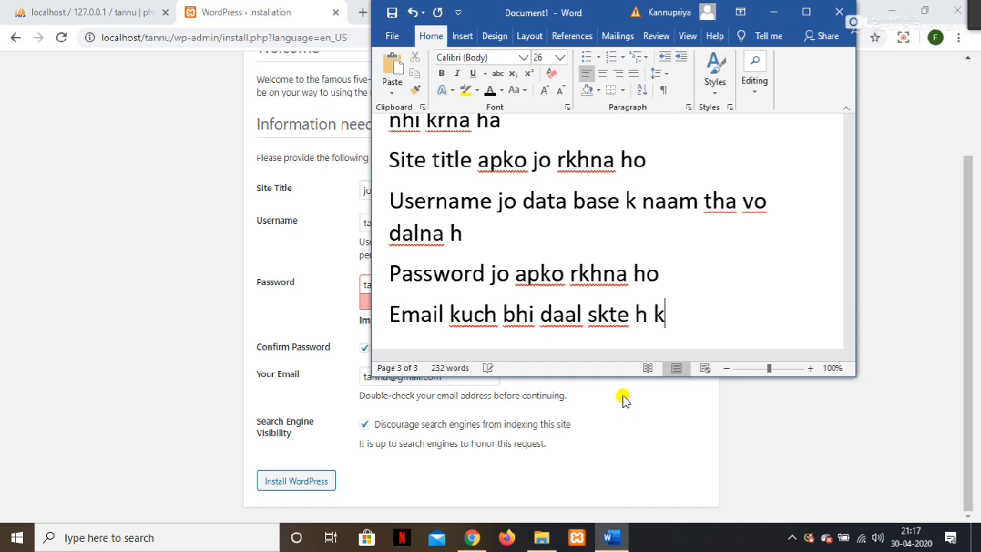
key(BackSpace)
key(BackSpace)
key(BackSpace)
text(a)
click(773, 12)
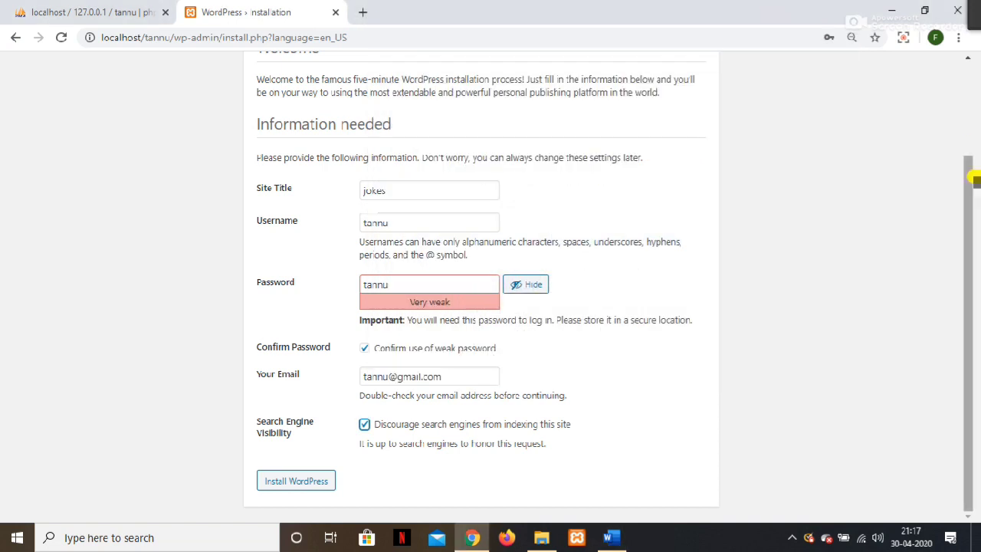
click(311, 490)
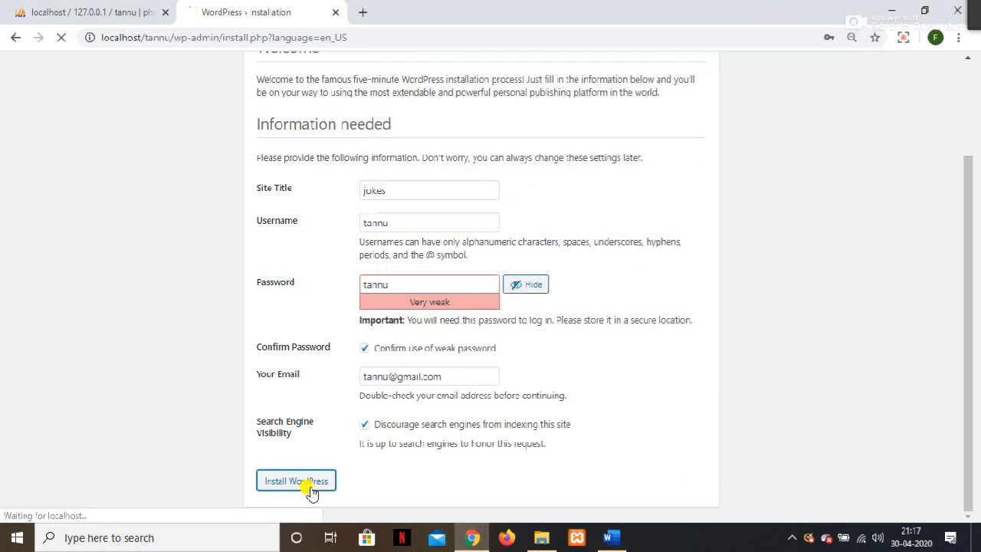
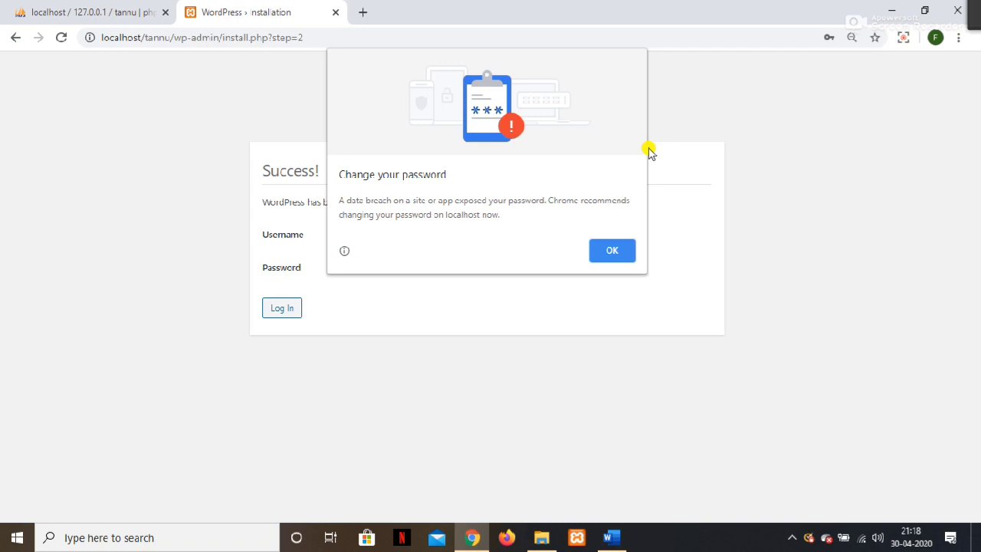
Dismiss Chrome's password popups and go to the WordPress login page.
click(609, 251)
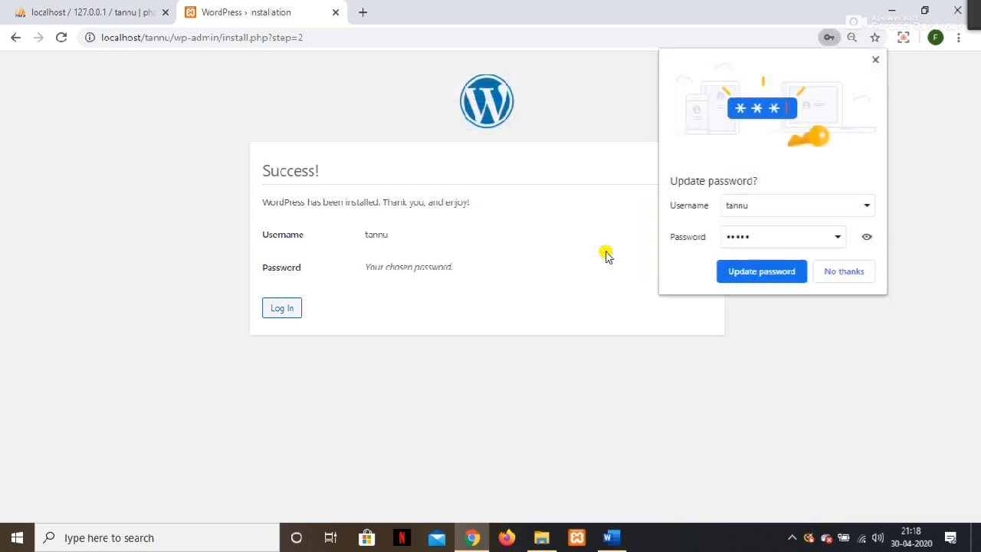
click(844, 273)
click(282, 308)
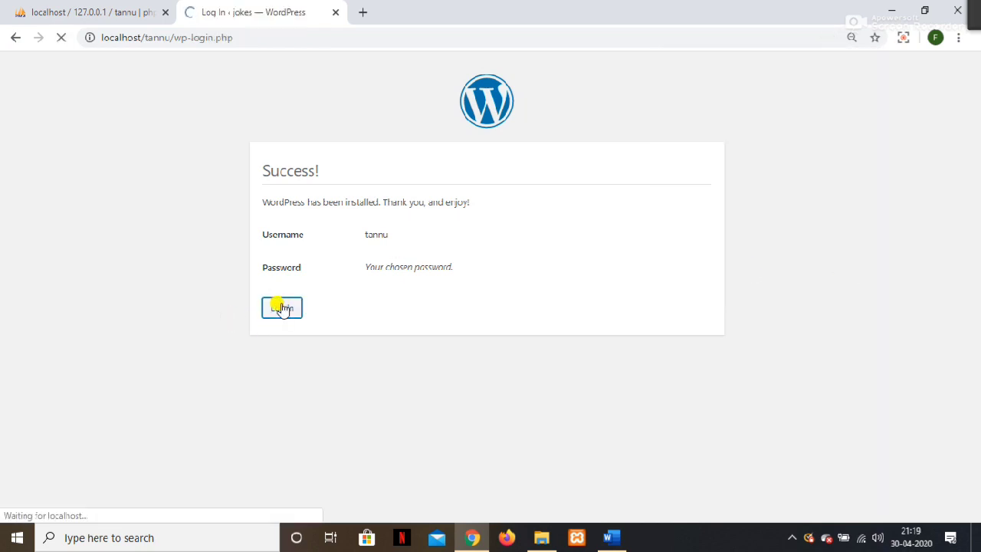
Enter the new admin username and a password, then submit the login form.
key(ctrl+a)
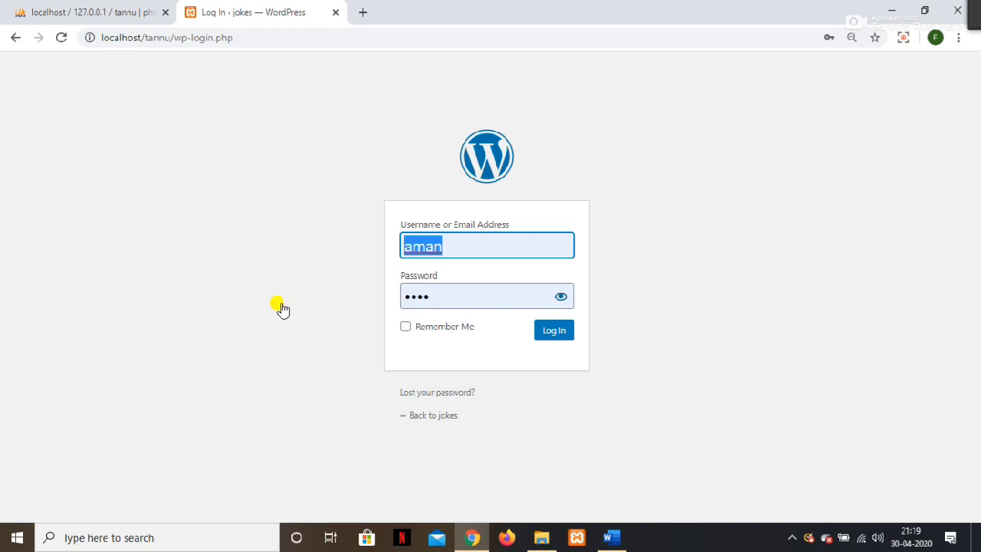
key(Tab)
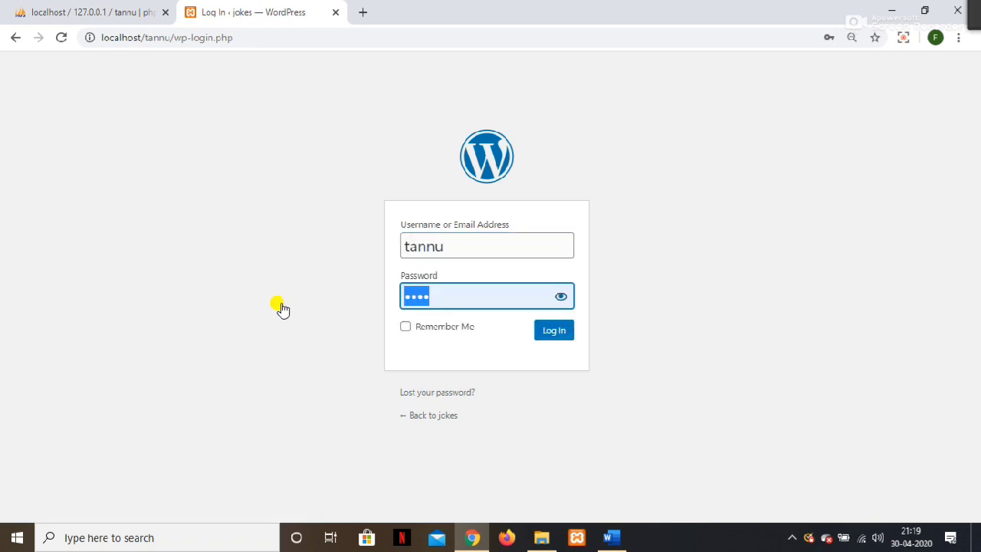
key(Return)
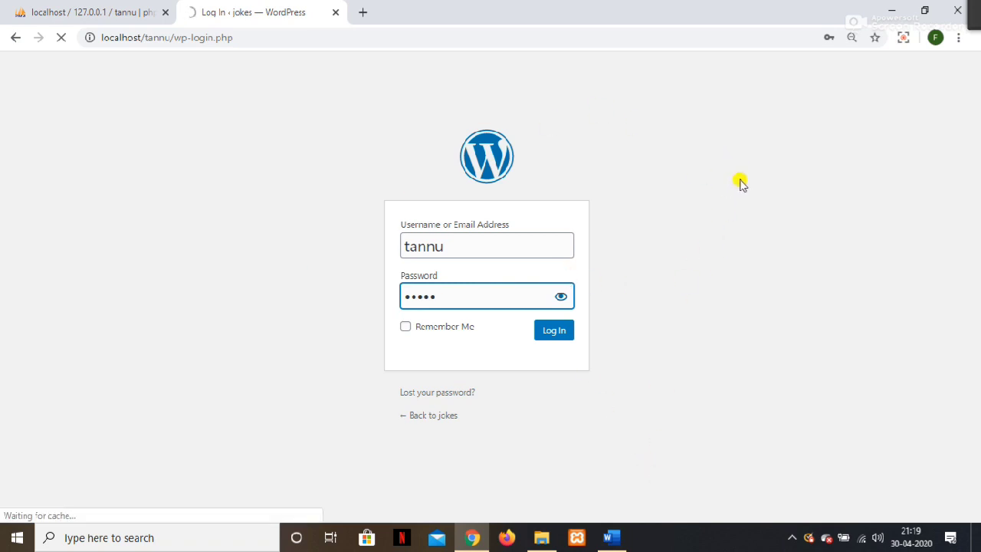
Re-enter the admin username and the correct password to log in to the Dashboard.
double_click(486, 238)
text(tannu)
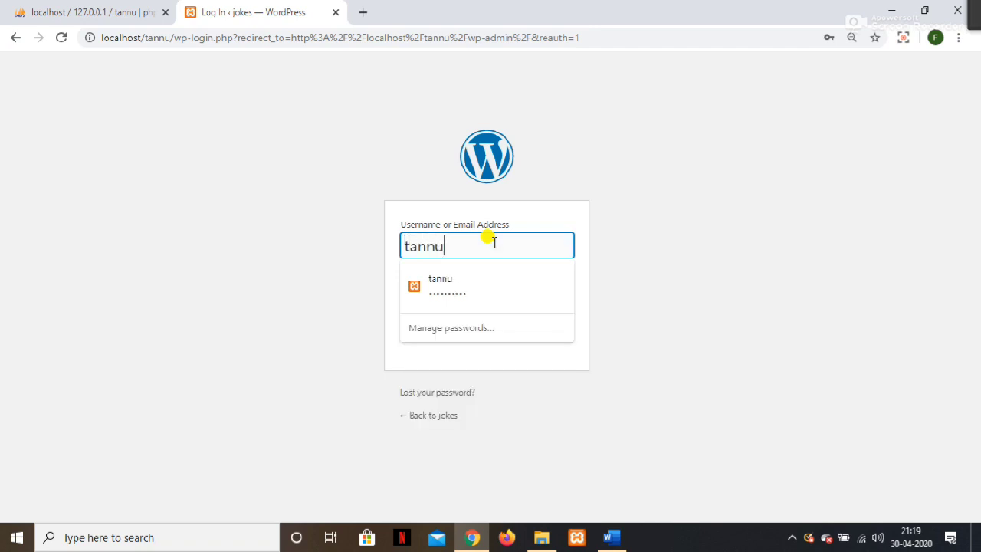
key(Tab)
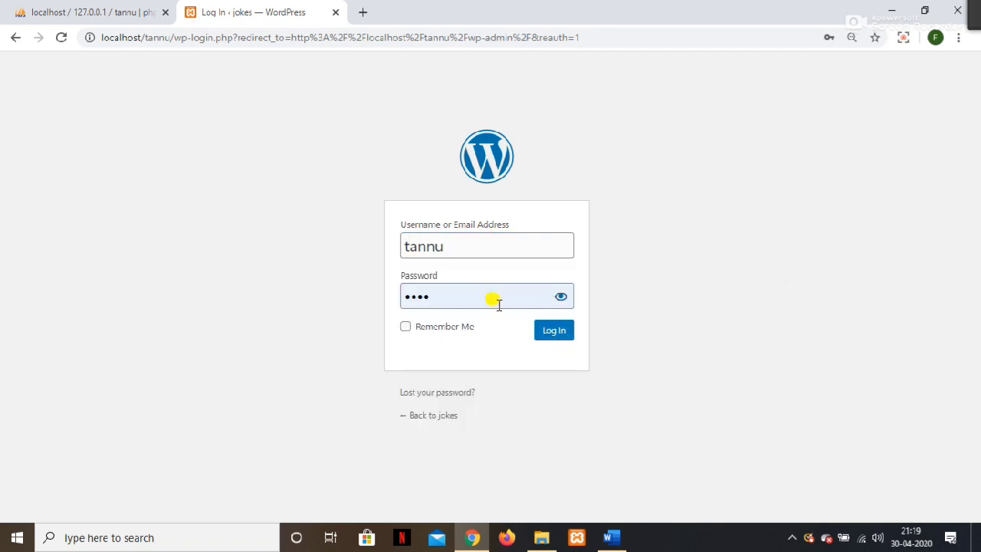
double_click(495, 300)
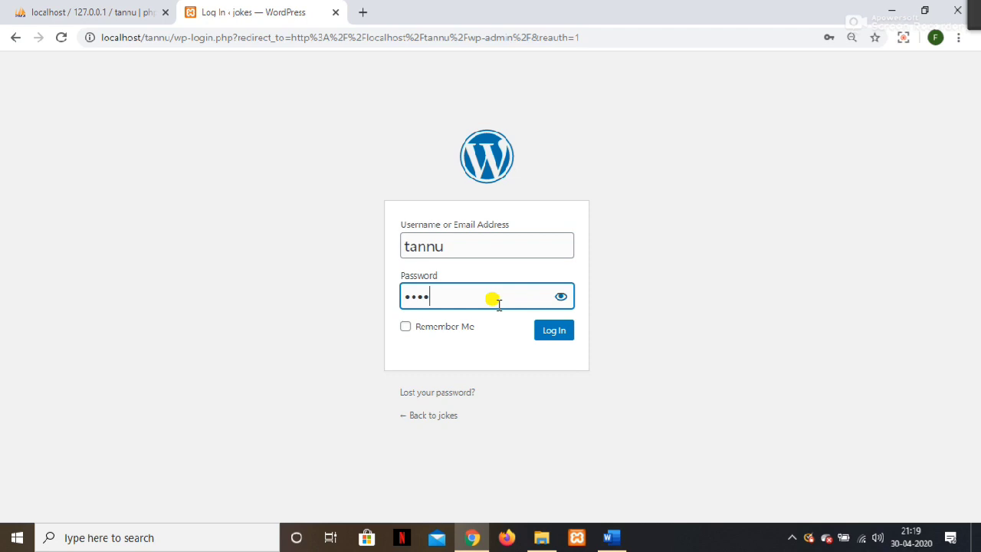
key(Return)
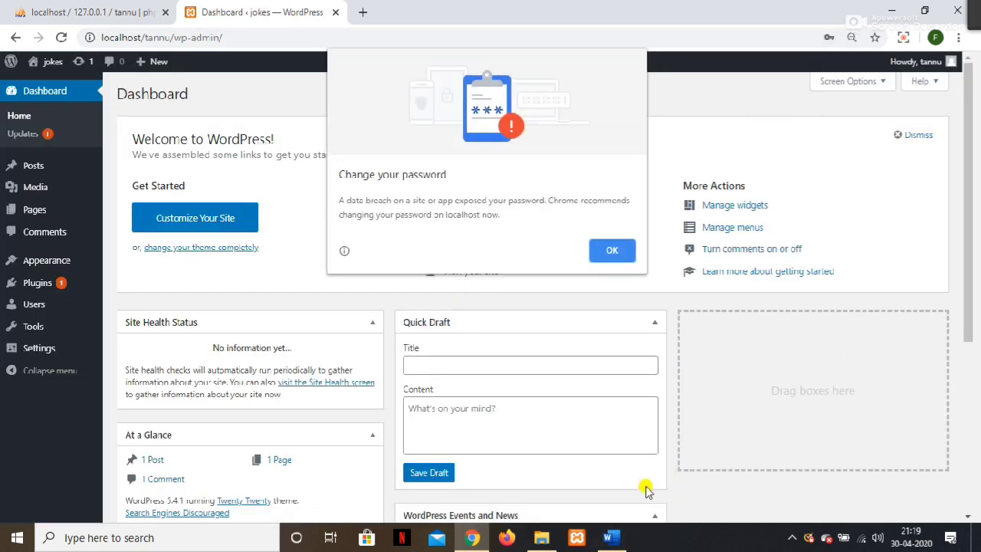
Clear Chrome's change-password alert, update the saved password, and switch back to the Word notes.
click(609, 249)
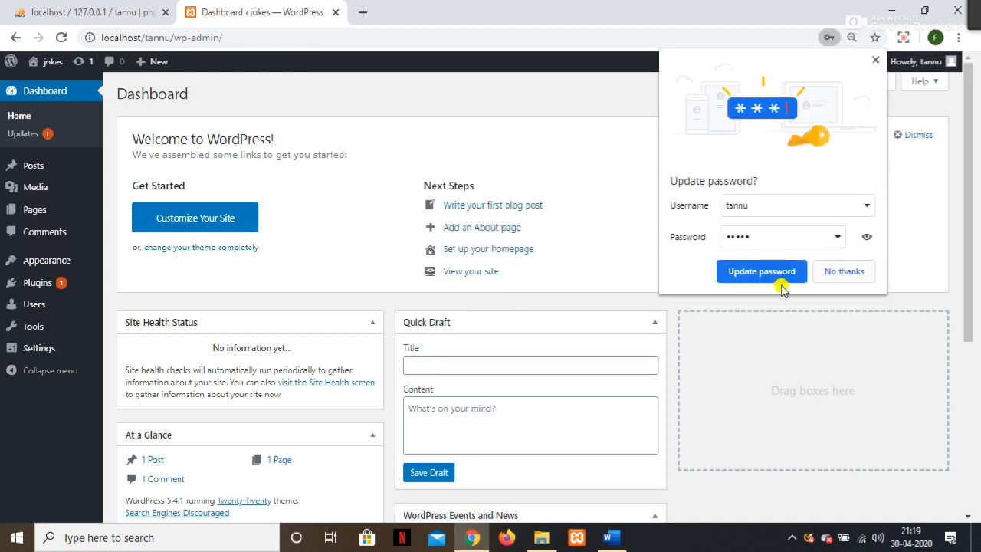
click(781, 274)
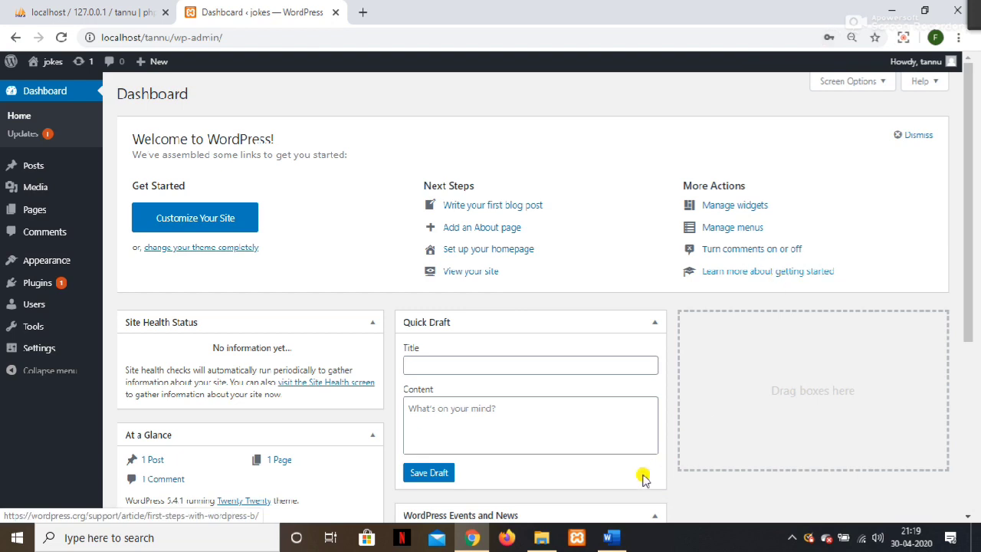
click(618, 537)
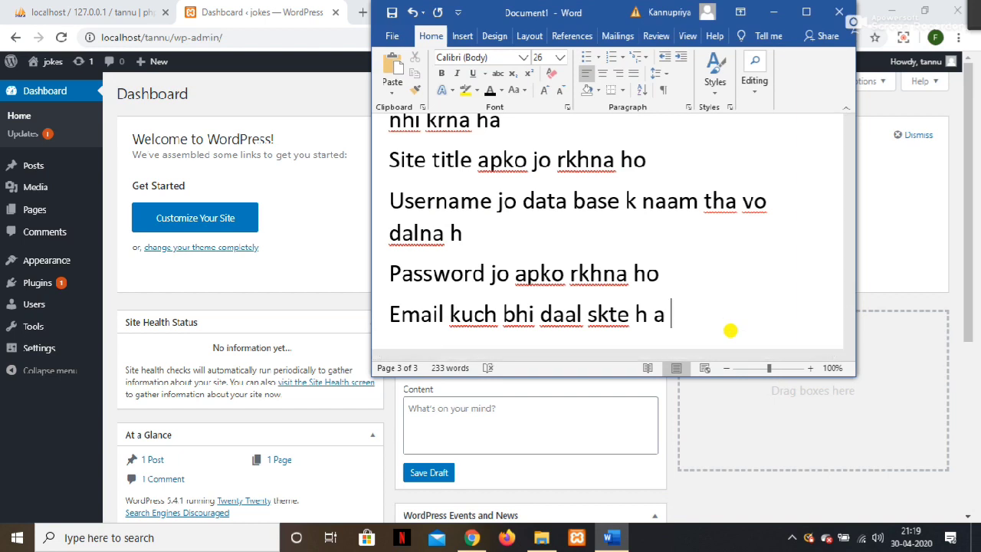
Extend the Email note: enter a fake email id, not your real one, since the site is offline.
text(email id aap vo hi)
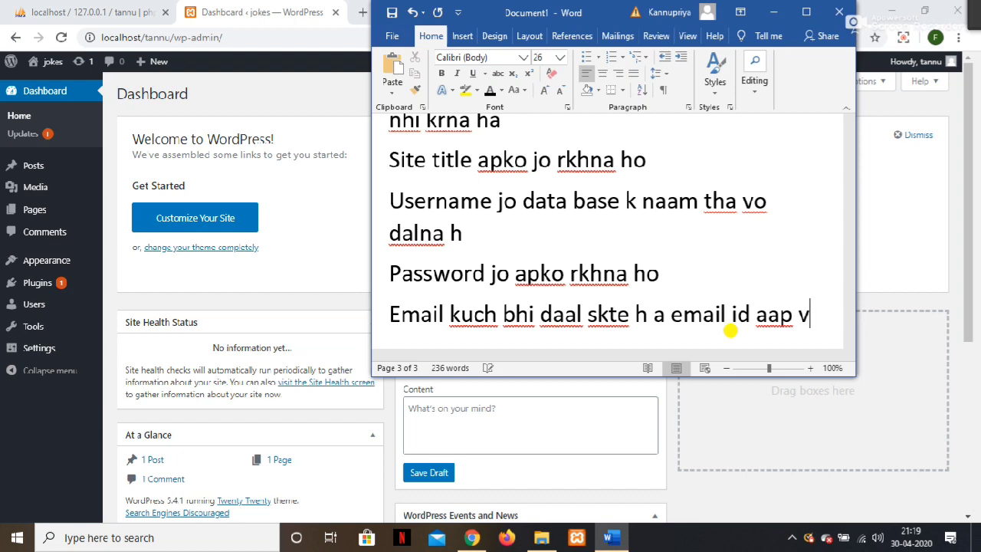
key(BackSpace)
key(BackSpace)
key(BackSpace)
key(BackSpace)
key(BackSpace)
key(BackSpace)
key(BackSpace)
key(BackSpace)
key(BackSpace)
text(fake hi dale kyuki)
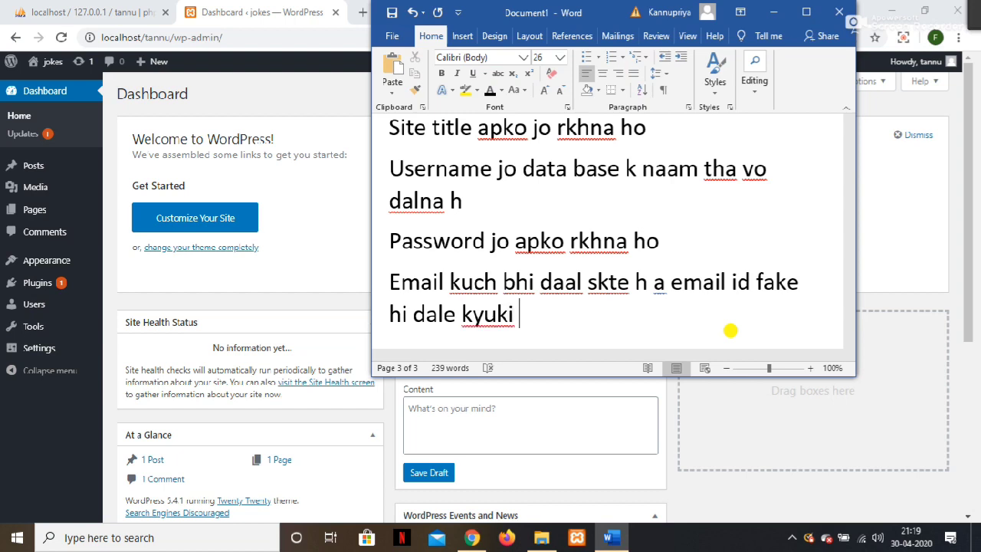
text( hum log)
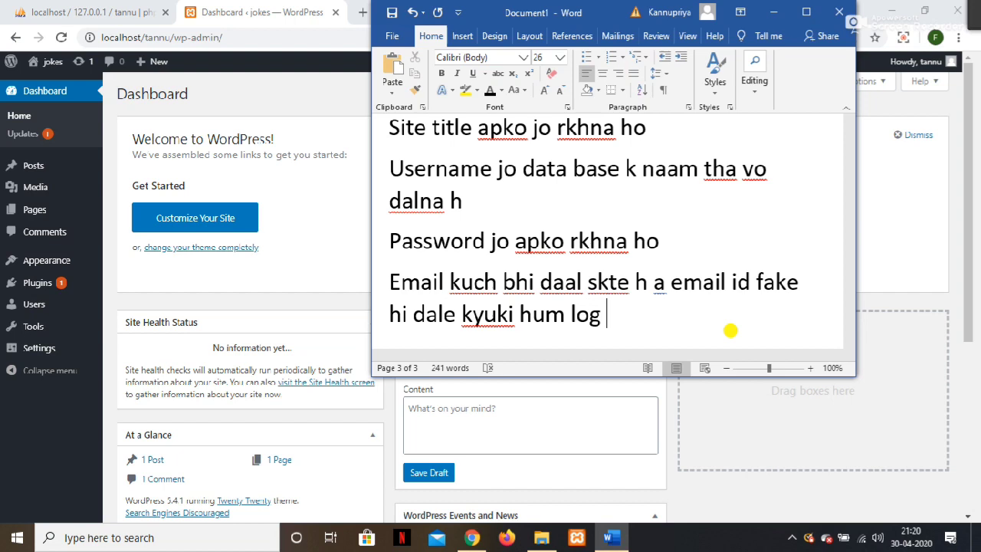
text( offline )
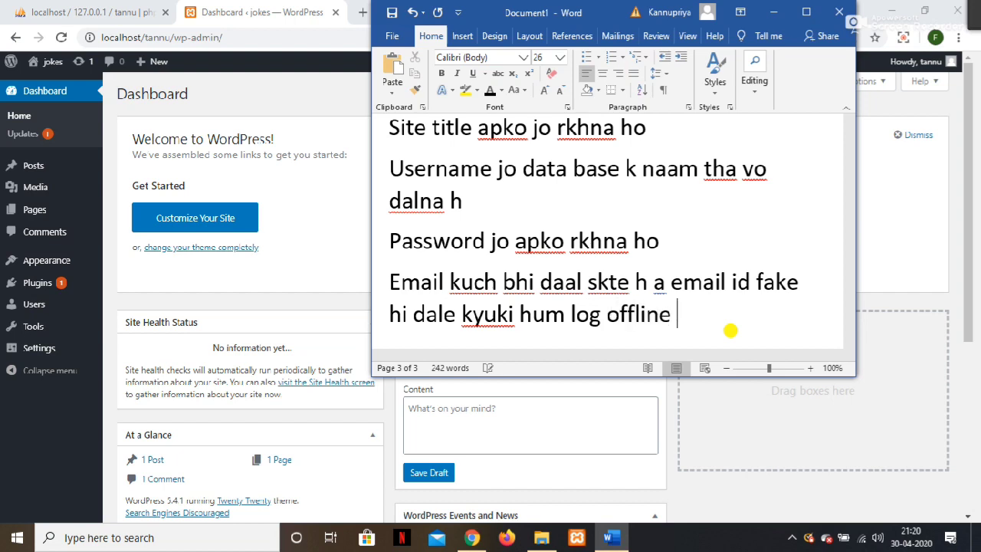
text(baa)
key(BackSpace)
text(na rahe h islye apnu)
key(BackSpace)
text(i )
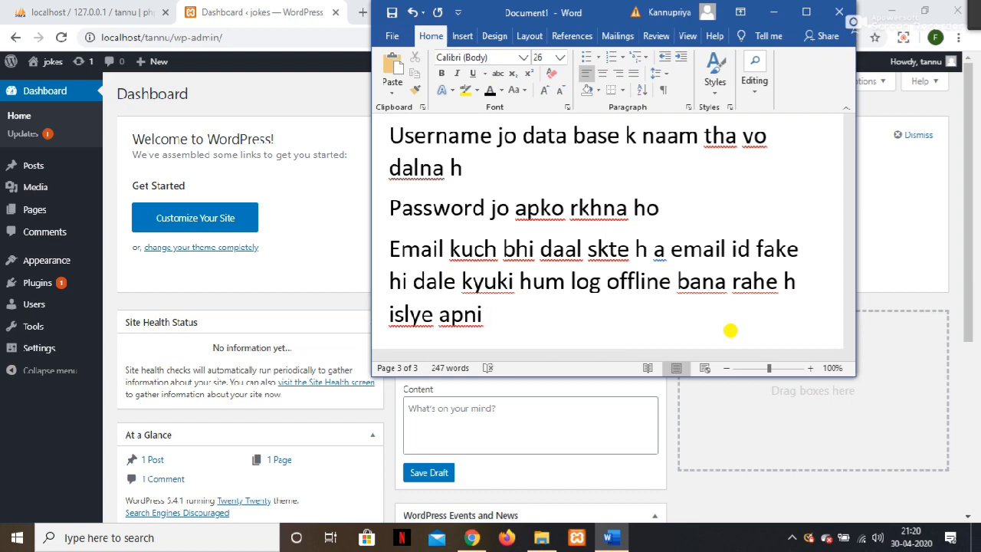
text(real id na dale)
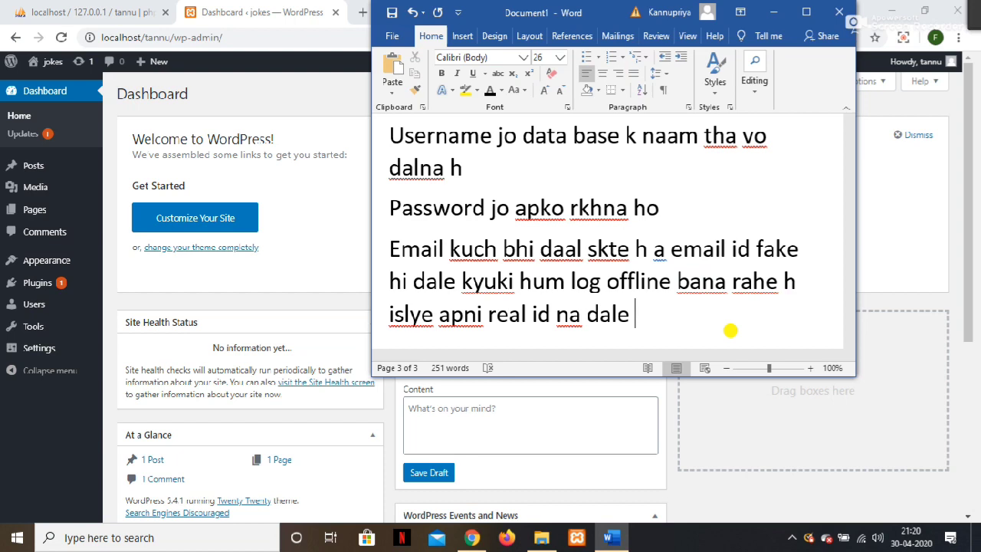
key(Return)
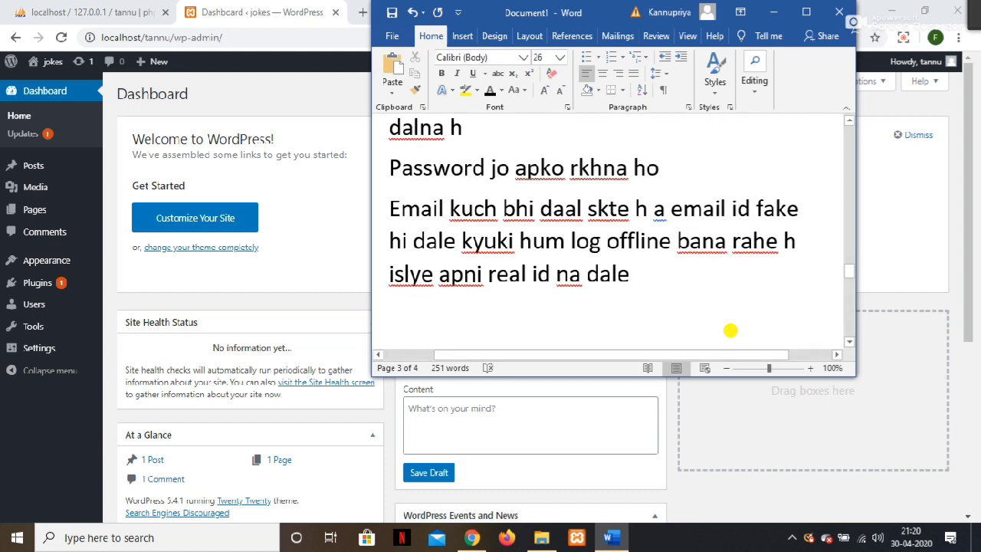
Set the font size to 36 and type the closing line 'thank for watching my video'.
click(555, 303)
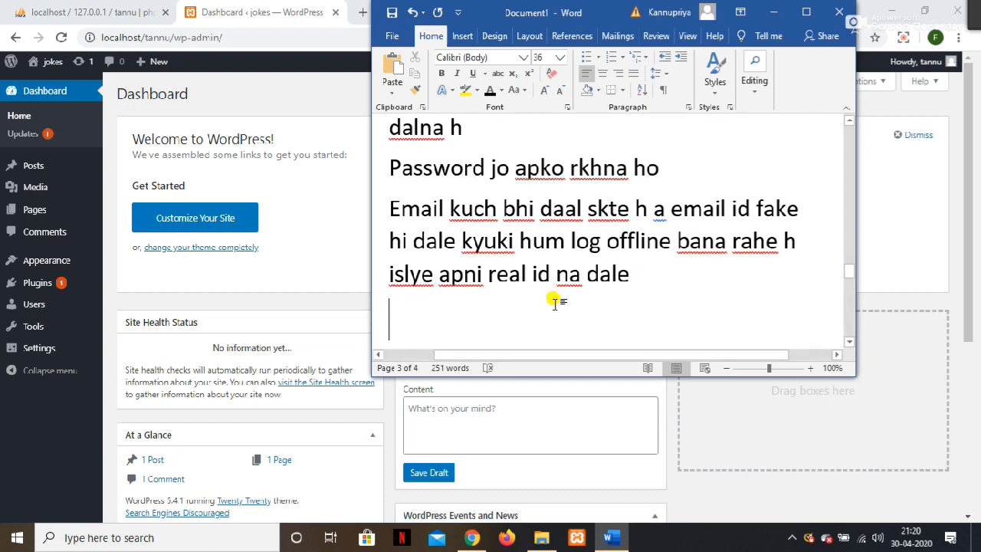
text(thank )
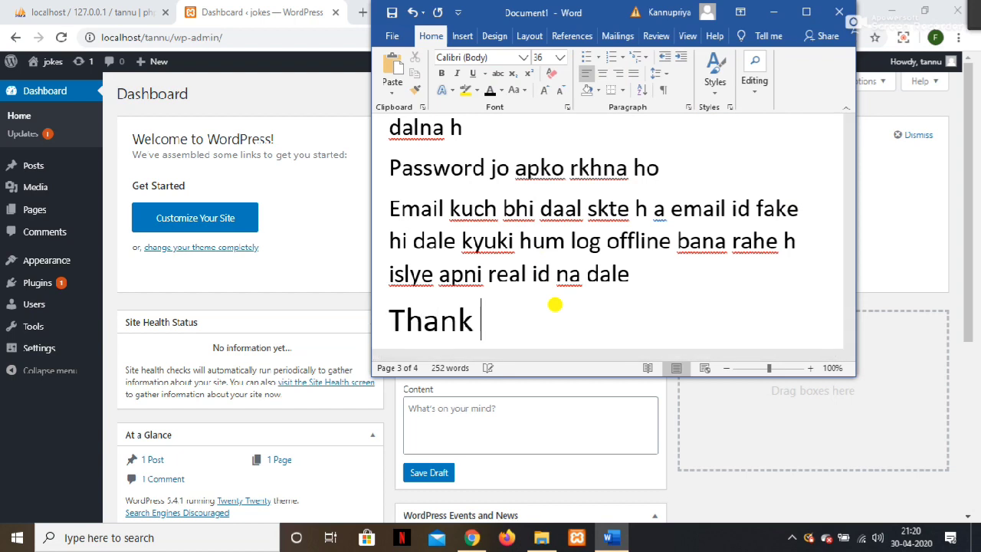
text(for wa)
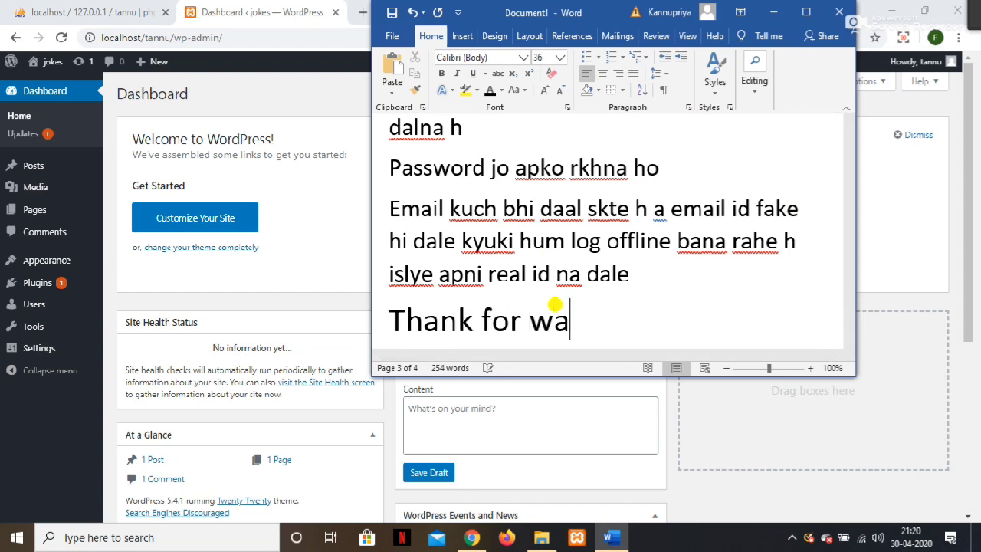
text(tching )
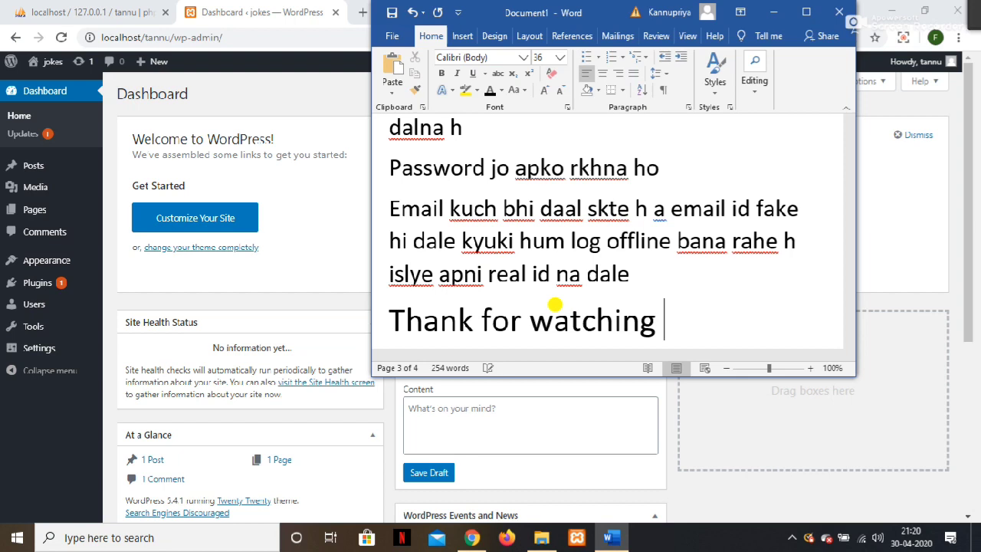
text(my v)
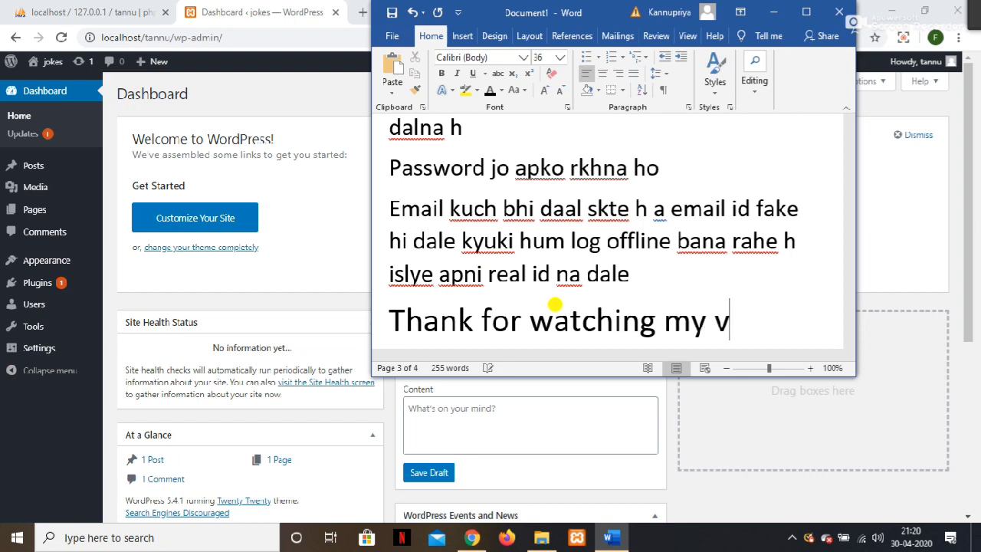
text(ideo)
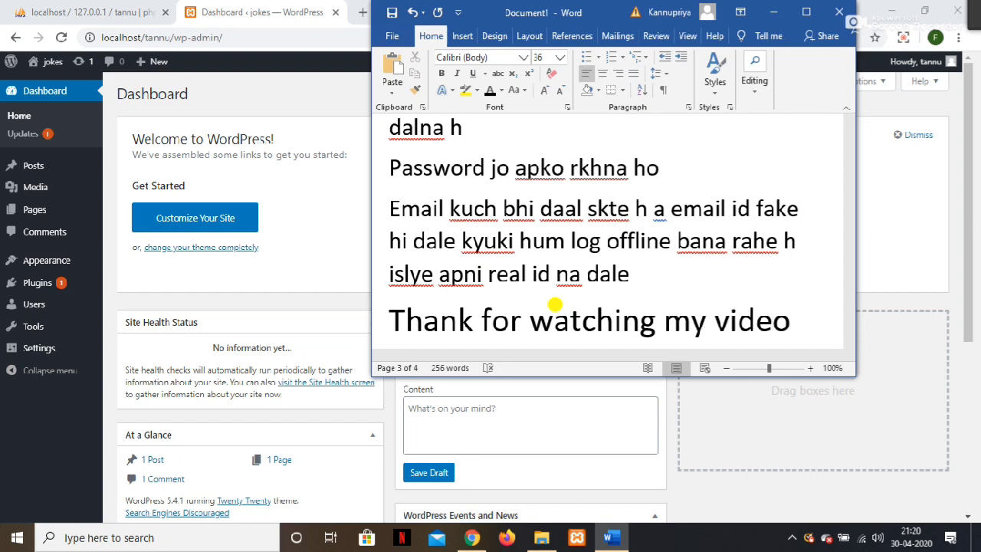